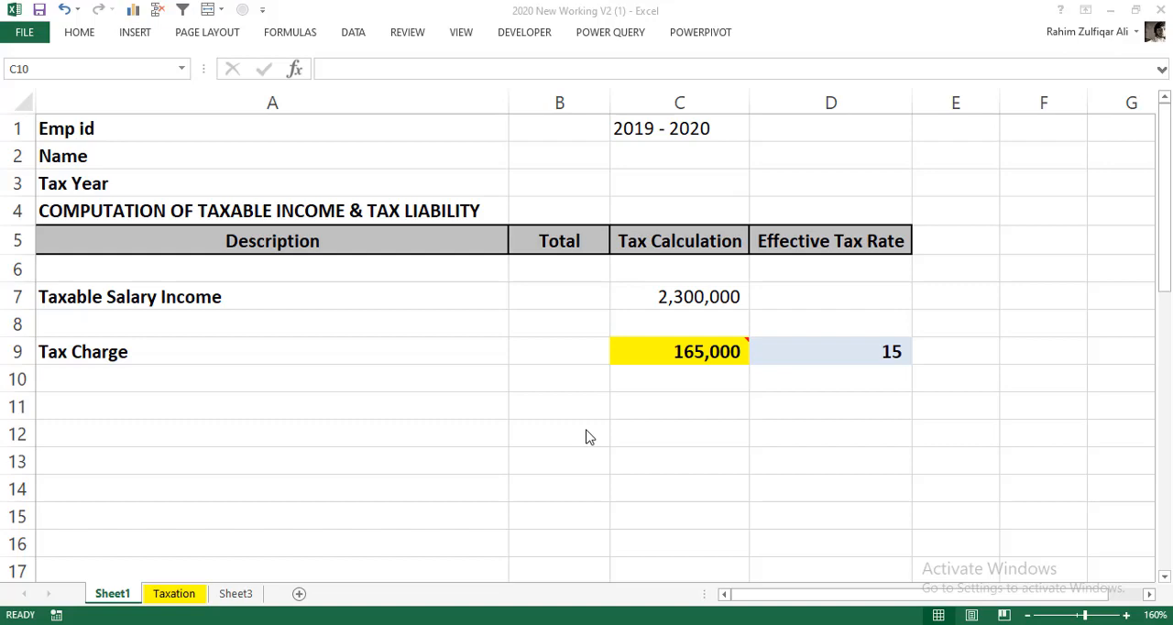
- Examine the salary tax slab table on the Taxation sheet alongside the tax computation on Sheet1
click(192, 593)
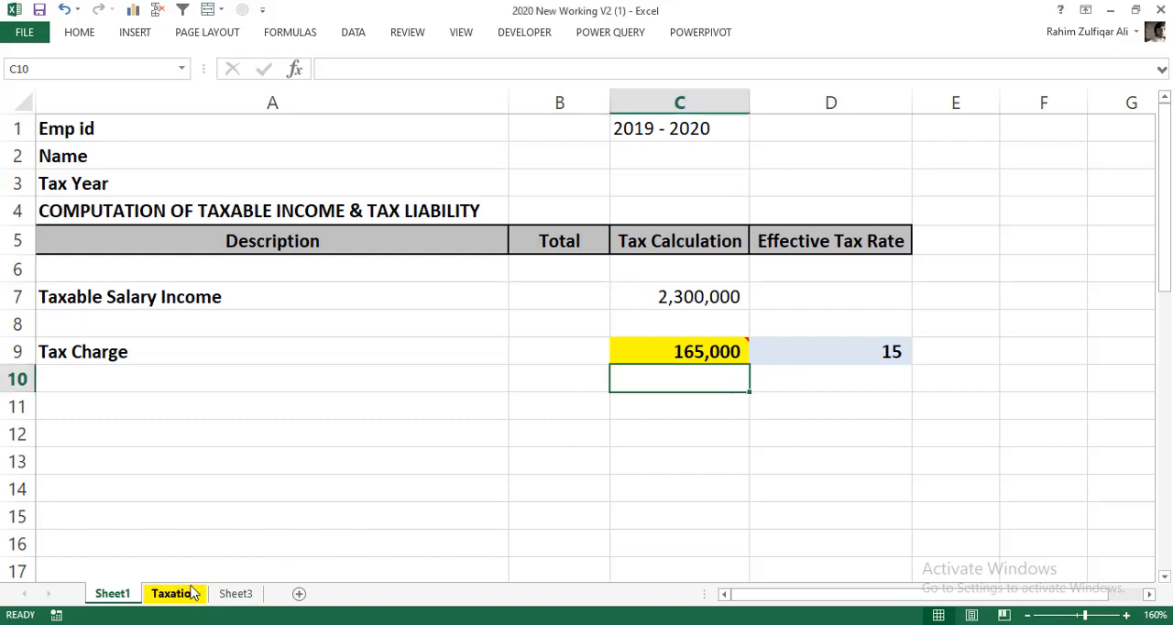
click(192, 593)
click(702, 317)
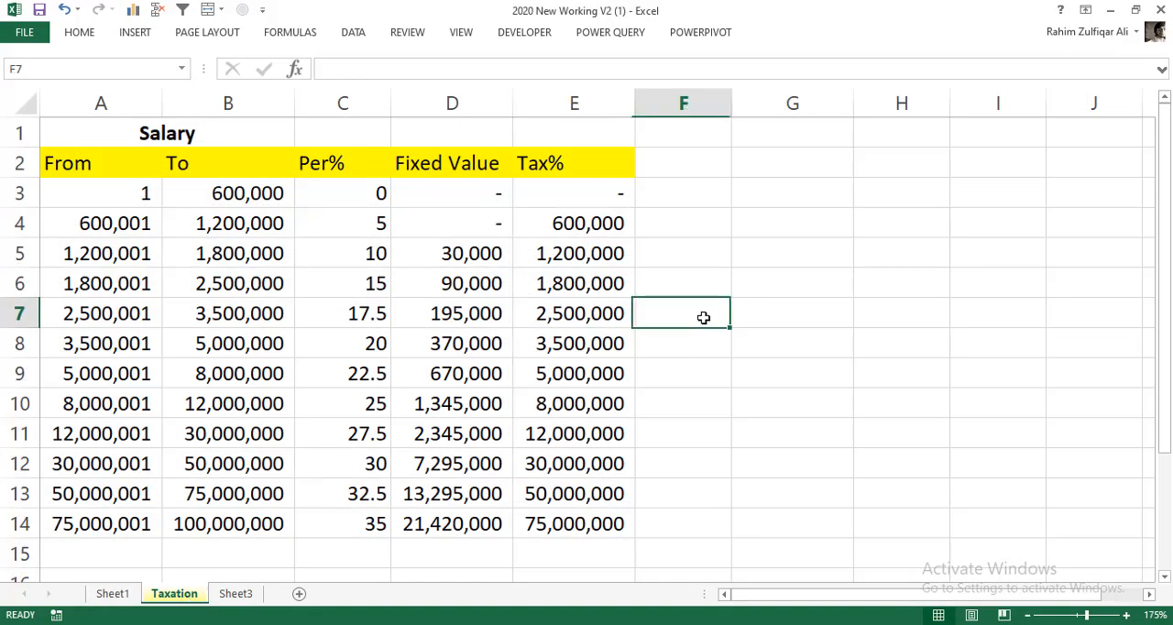
click(752, 308)
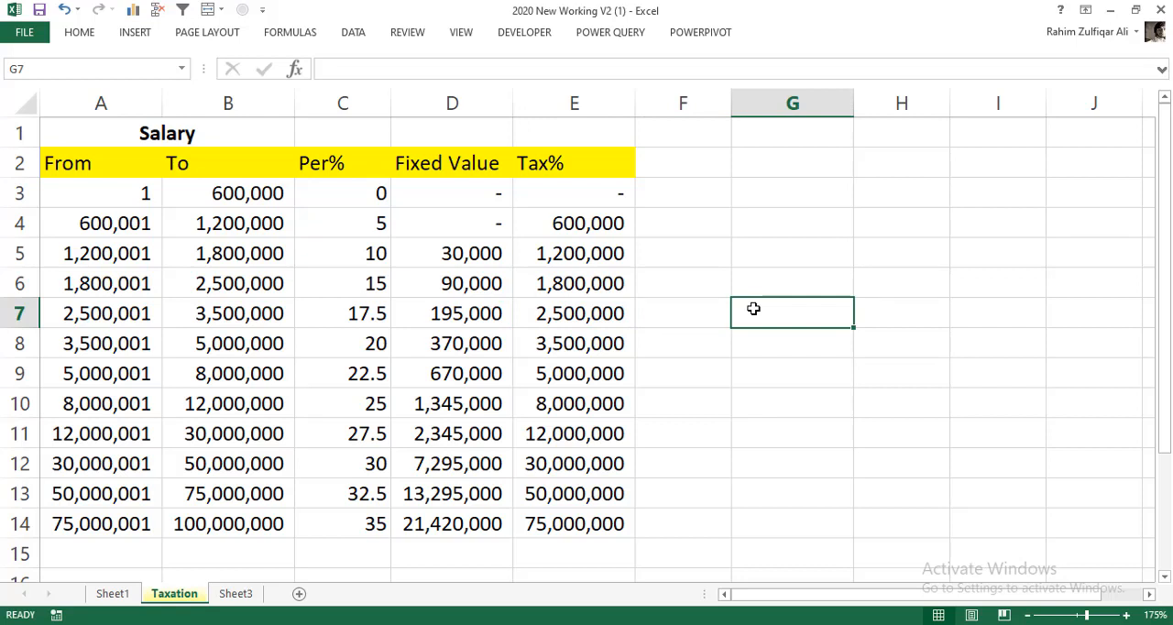
click(128, 195)
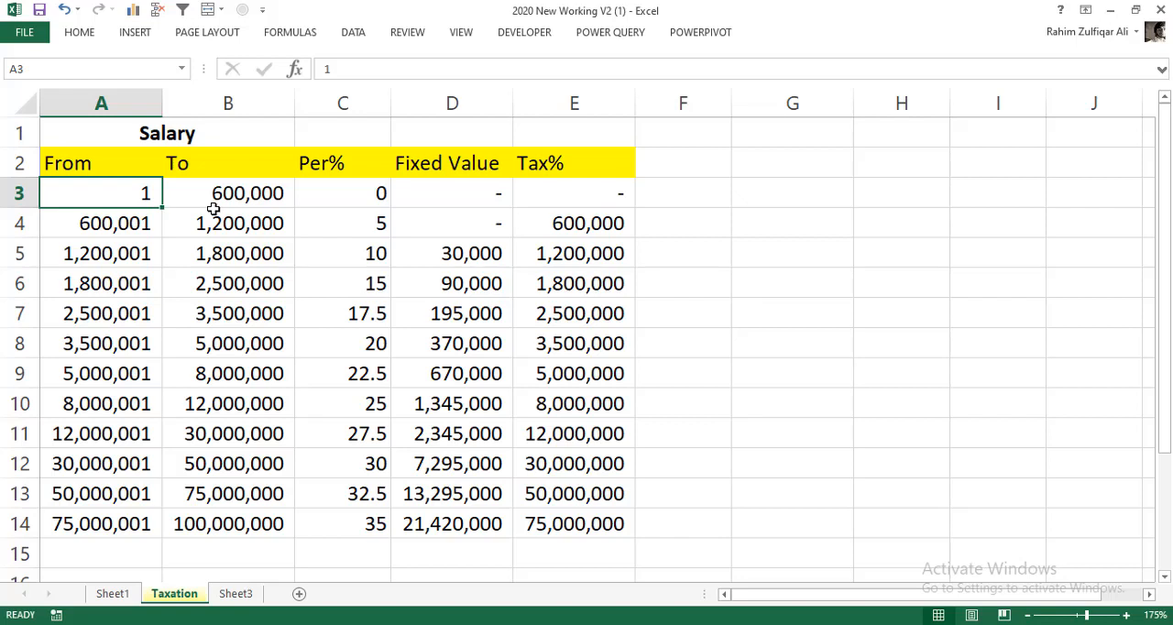
click(741, 247)
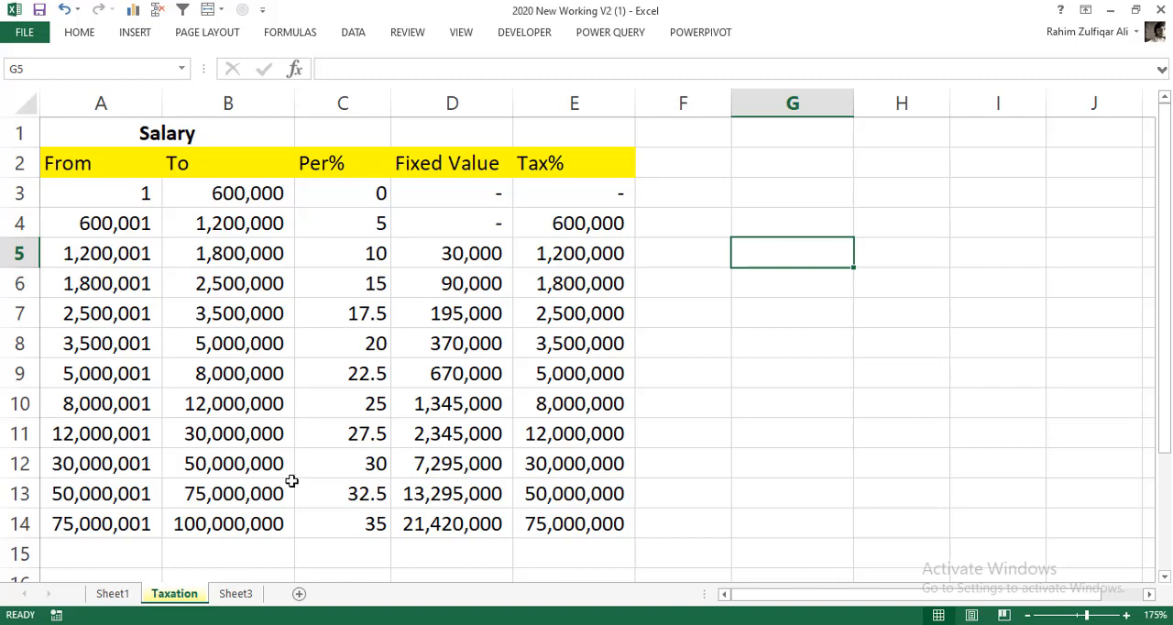
click(112, 593)
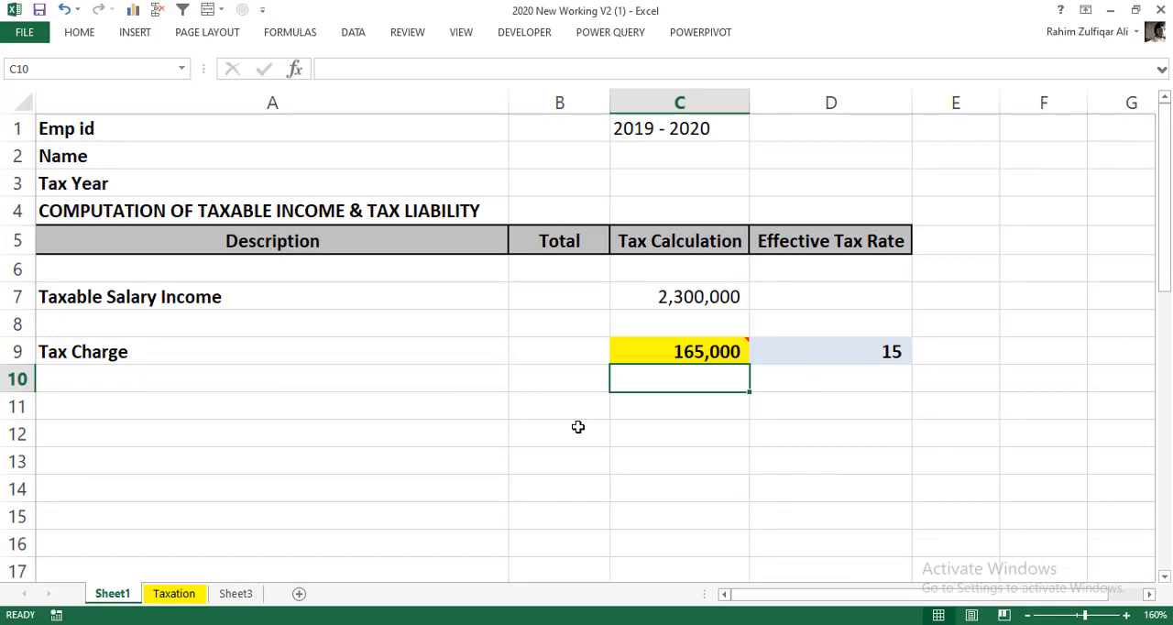
click(174, 596)
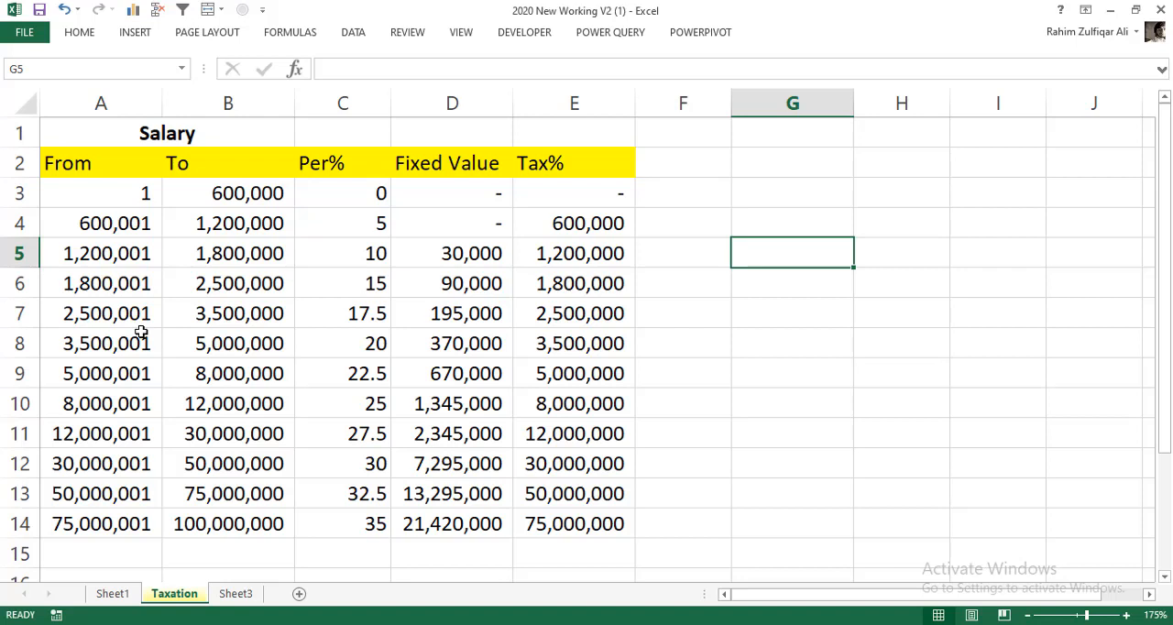
drag(99, 192, 123, 512)
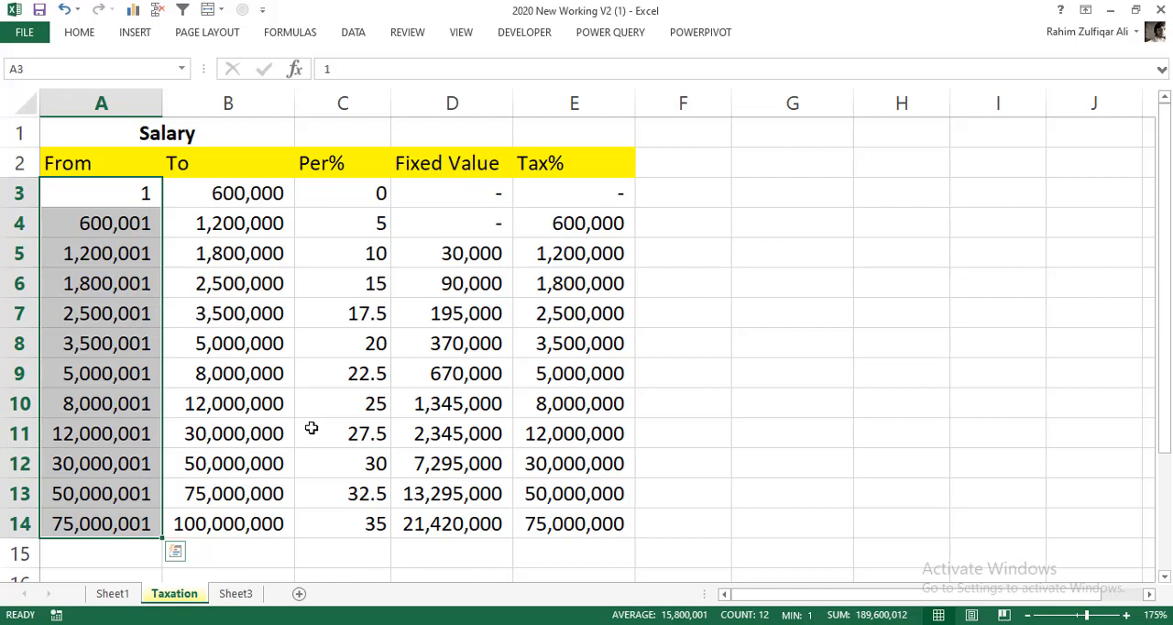
click(779, 300)
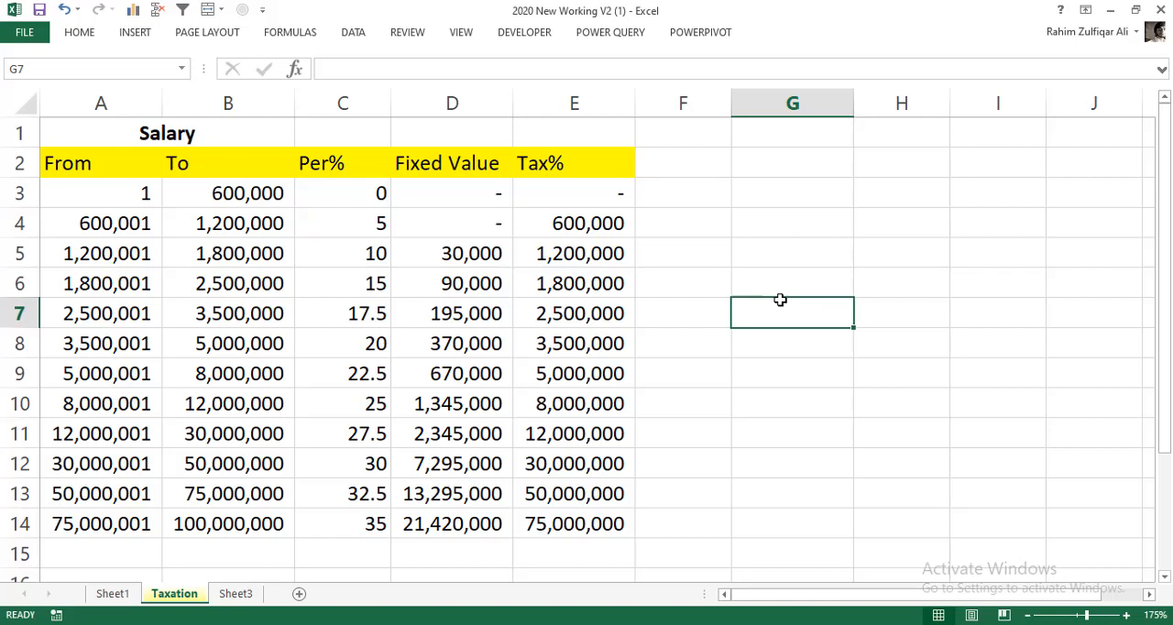
- On the Taxation sheet, enter the heading Example in G4 and the sample salary 2,300,000 beneath it in G5
click(770, 289)
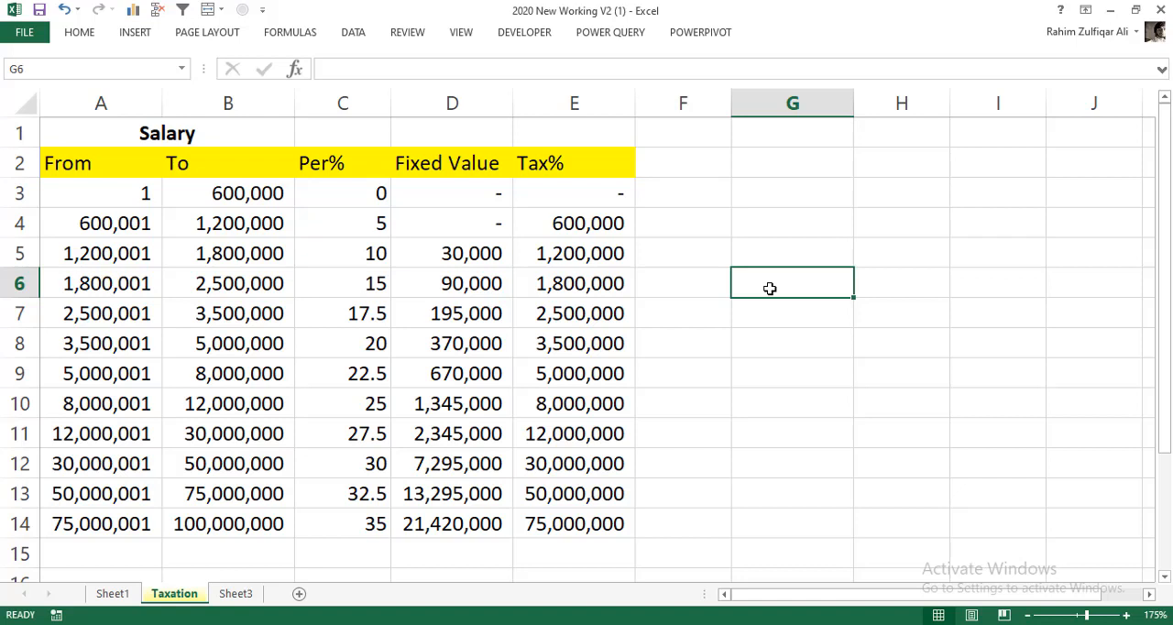
click(777, 228)
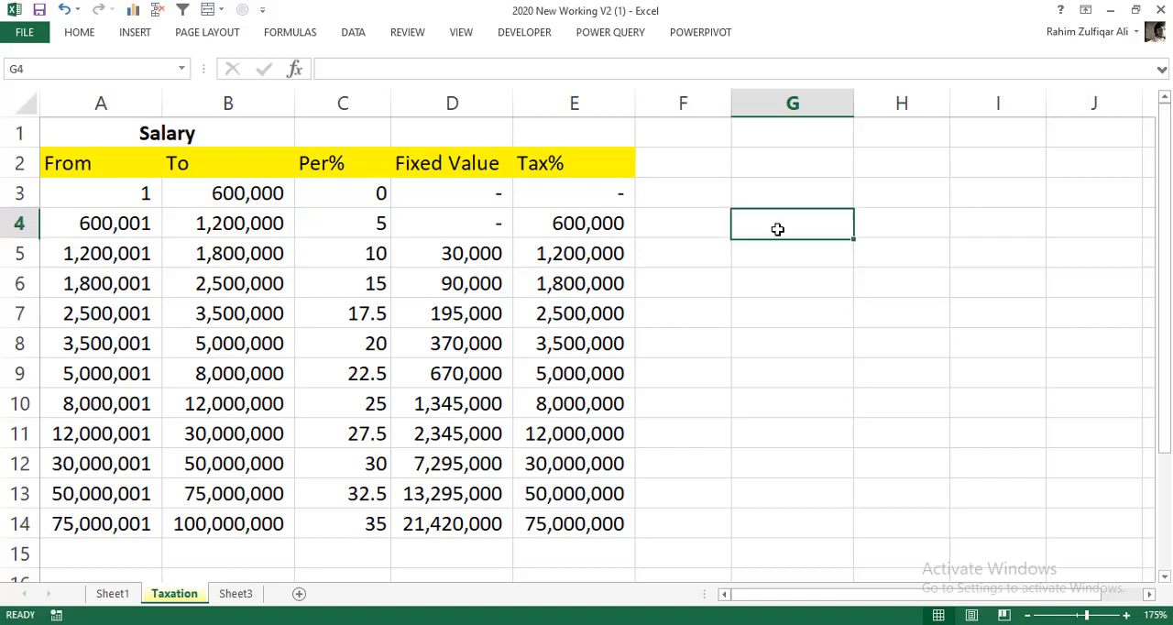
double_click(777, 229)
text(Example)
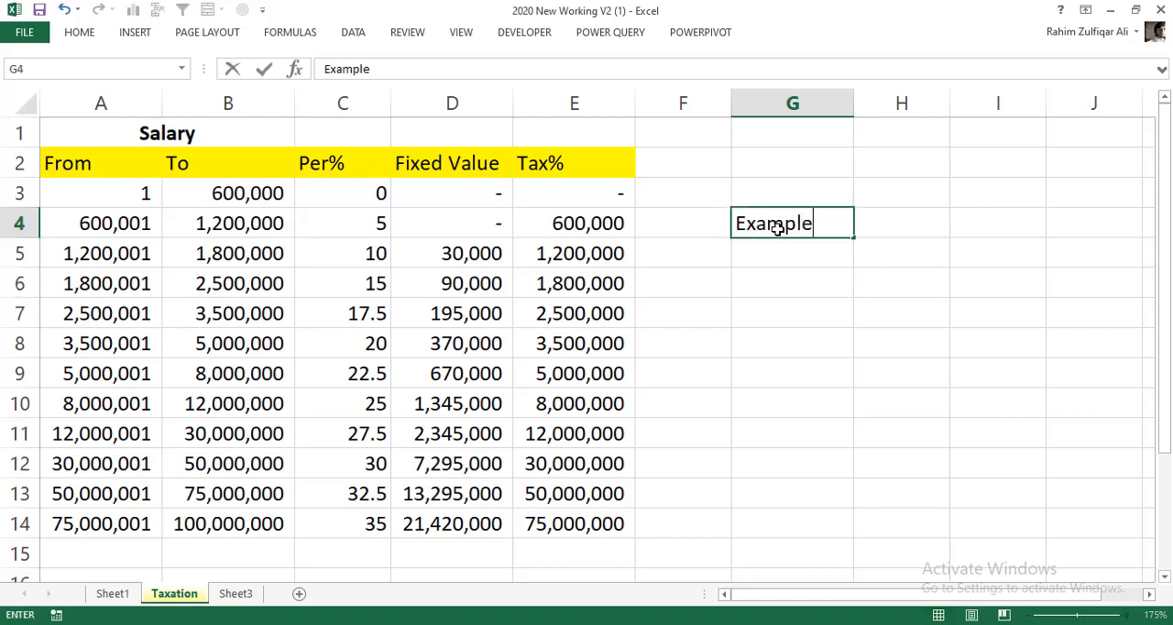
key(Return)
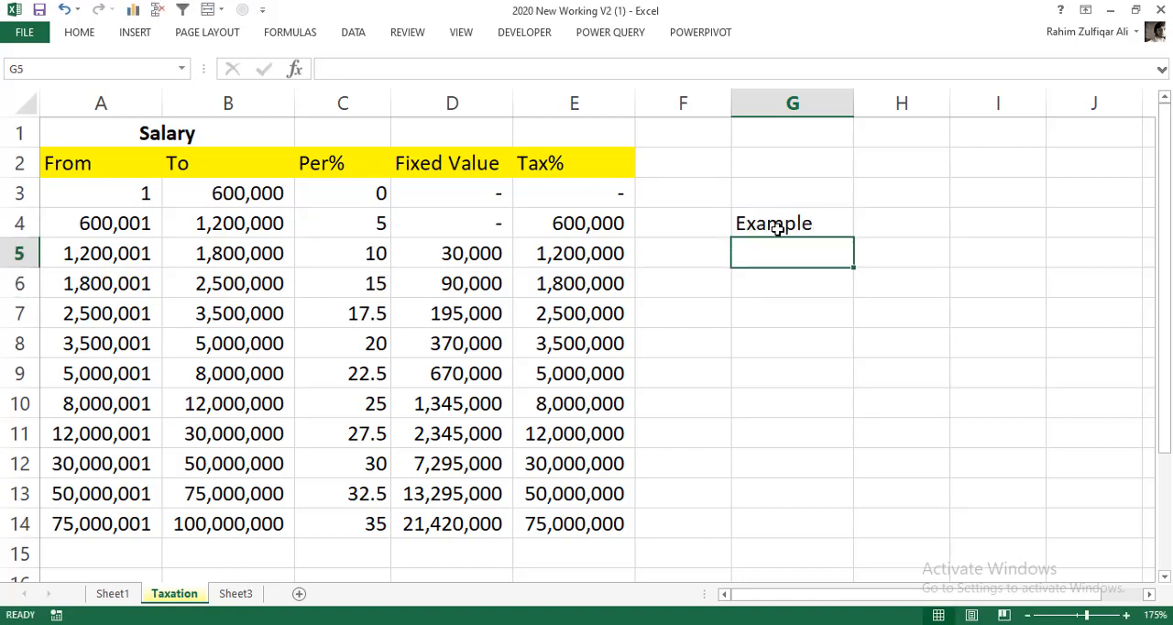
text(2,300,00)
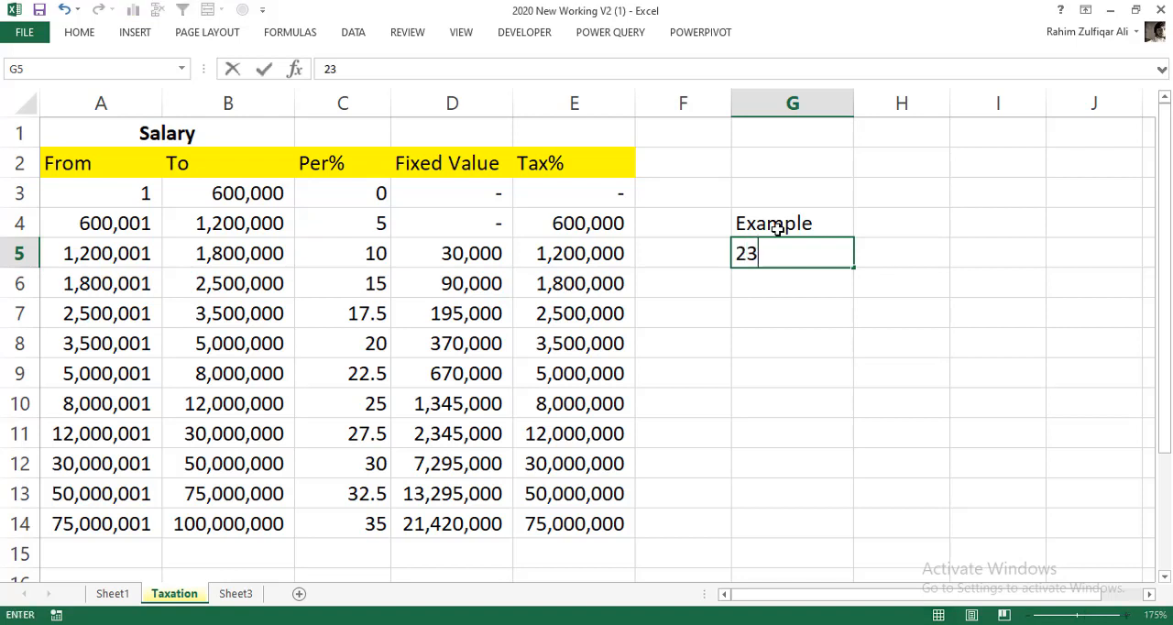
text(00000)
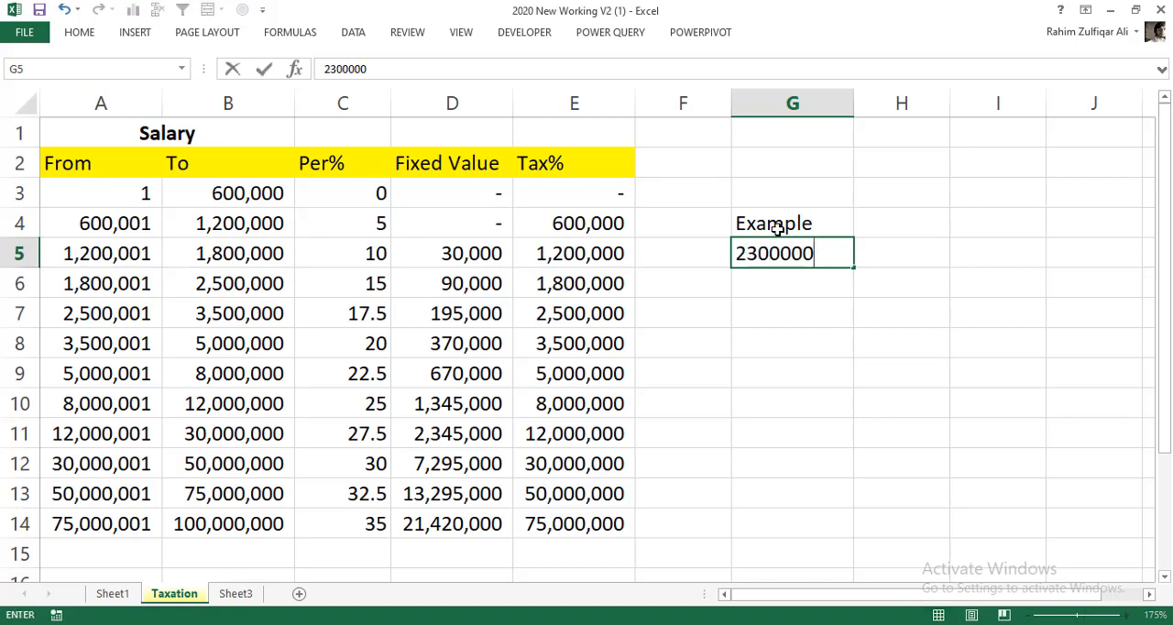
key(Return)
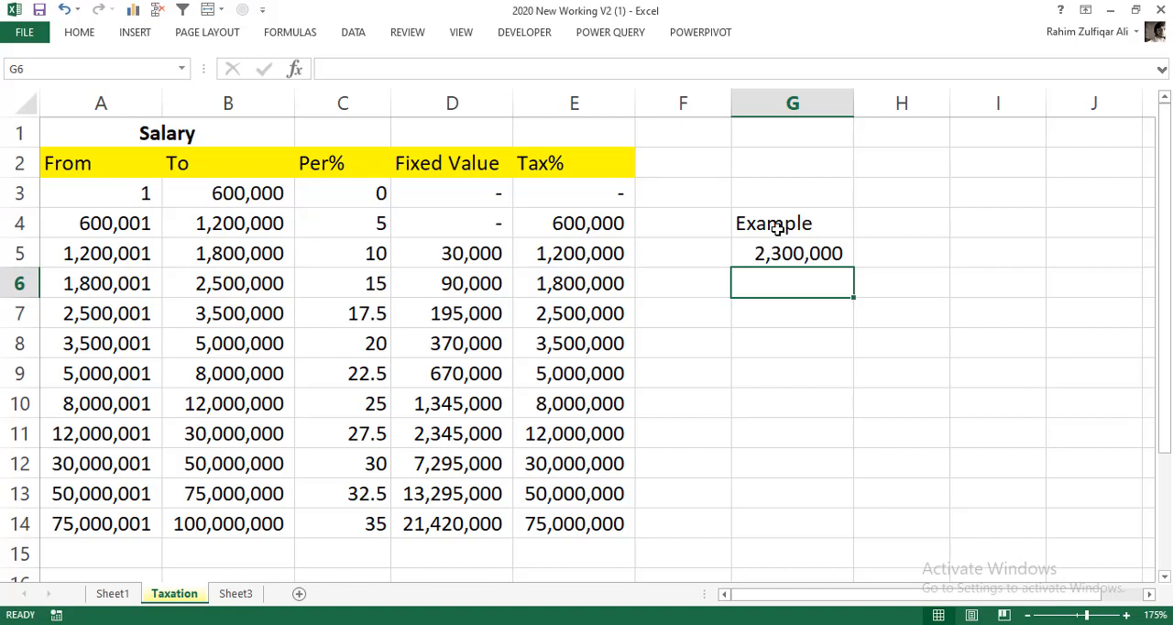
- Fill the slab row that starts at 1,800,001 (A6:E6) with yellow to mark the example salary's bracket
click(790, 253)
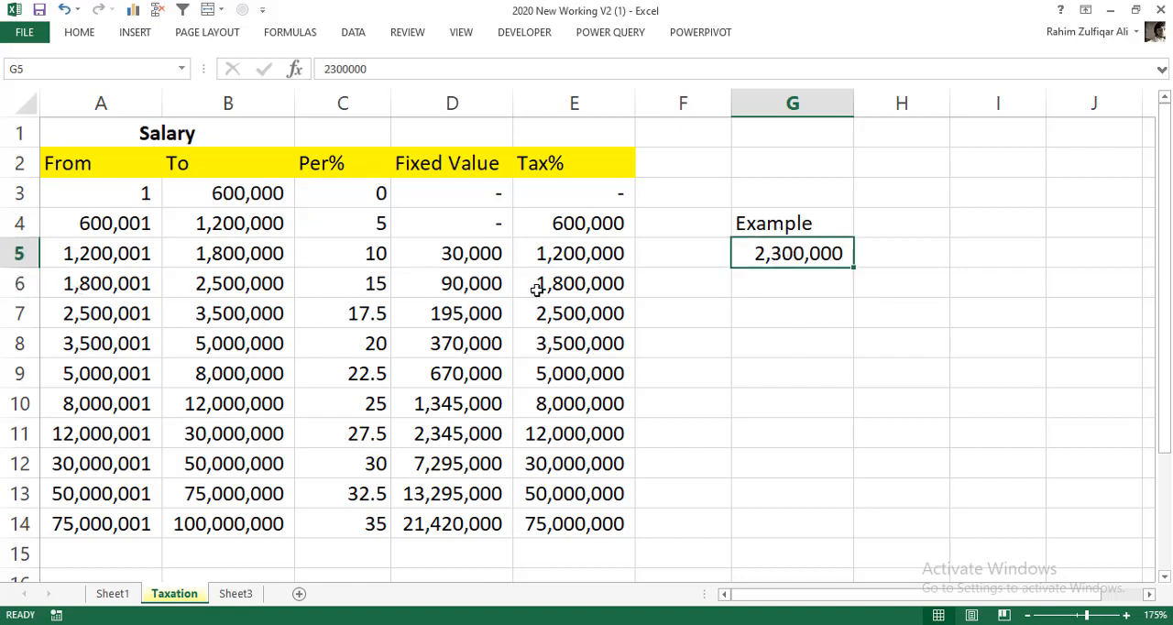
click(73, 280)
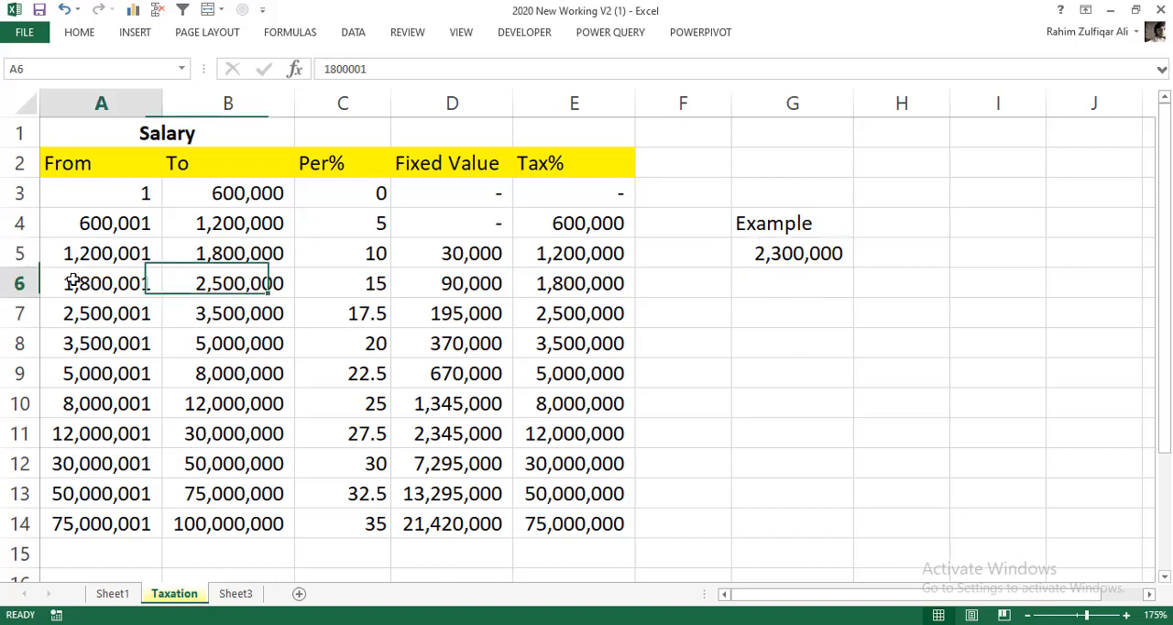
drag(73, 280, 575, 275)
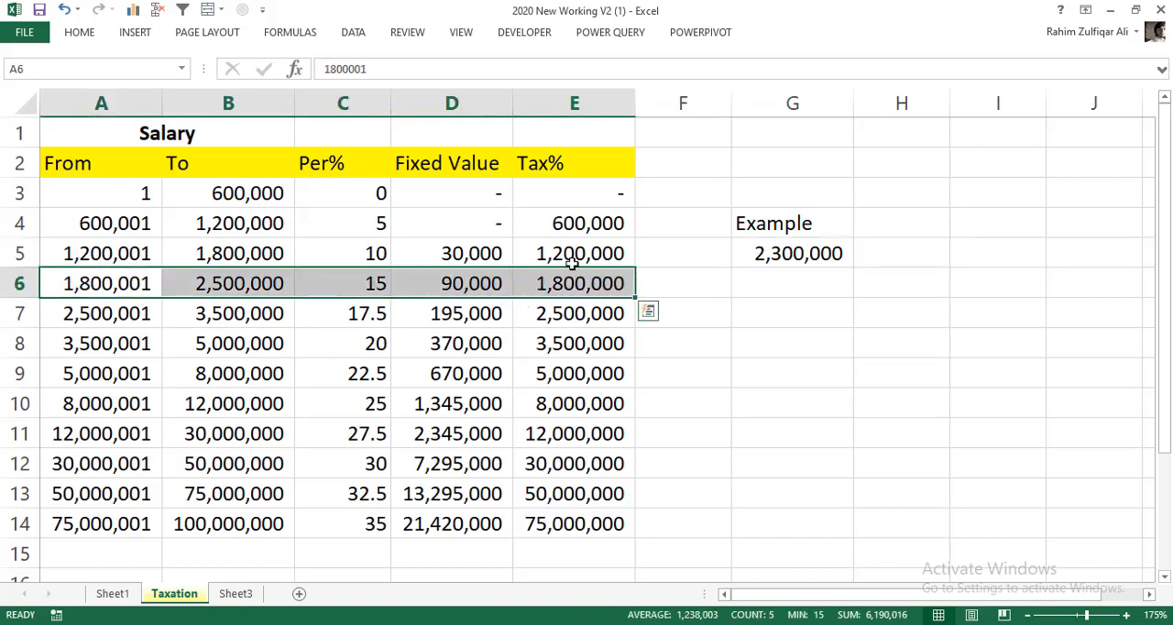
click(80, 33)
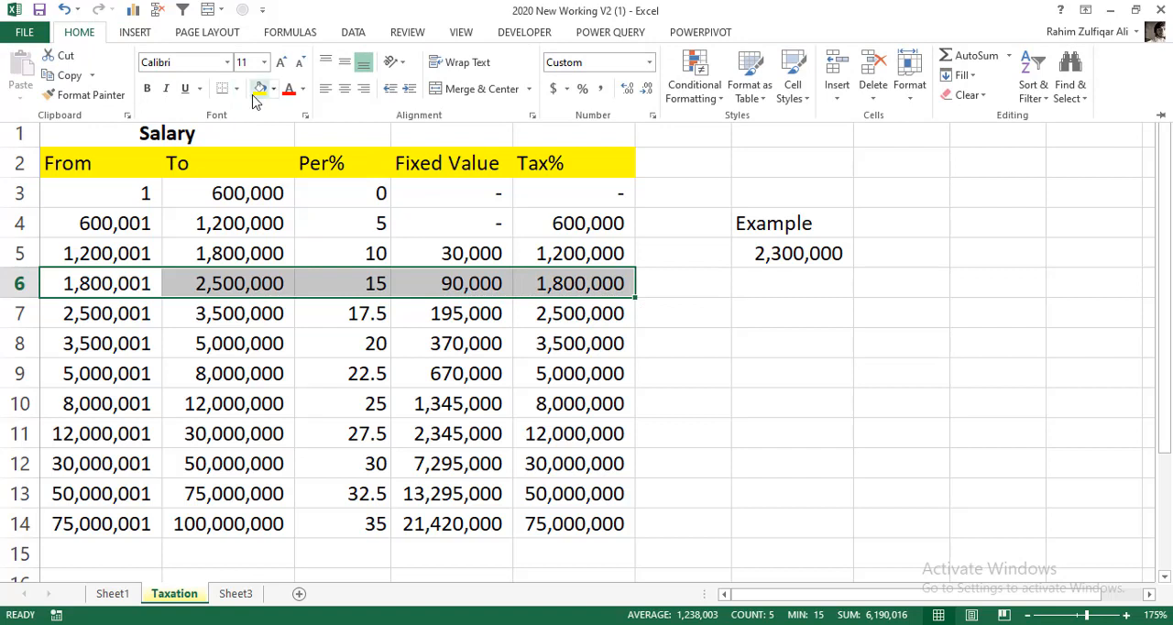
click(259, 89)
click(357, 287)
- Compare the example salary in G5 with the highlighted slab's From and To limits, percentage and fixed value
click(133, 284)
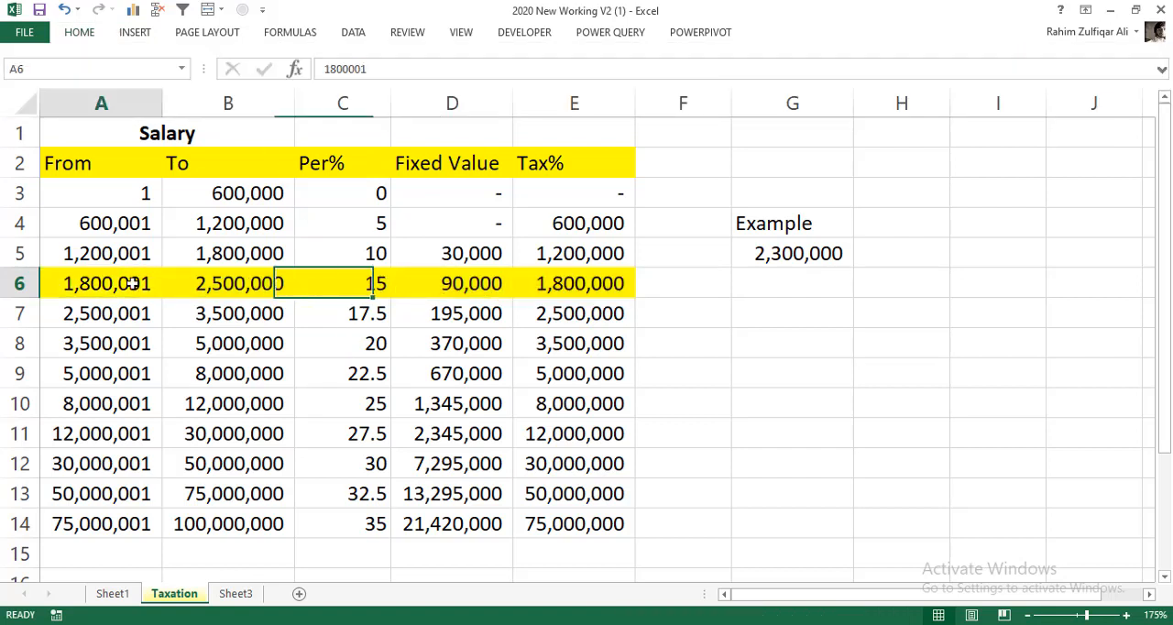
click(207, 291)
click(764, 254)
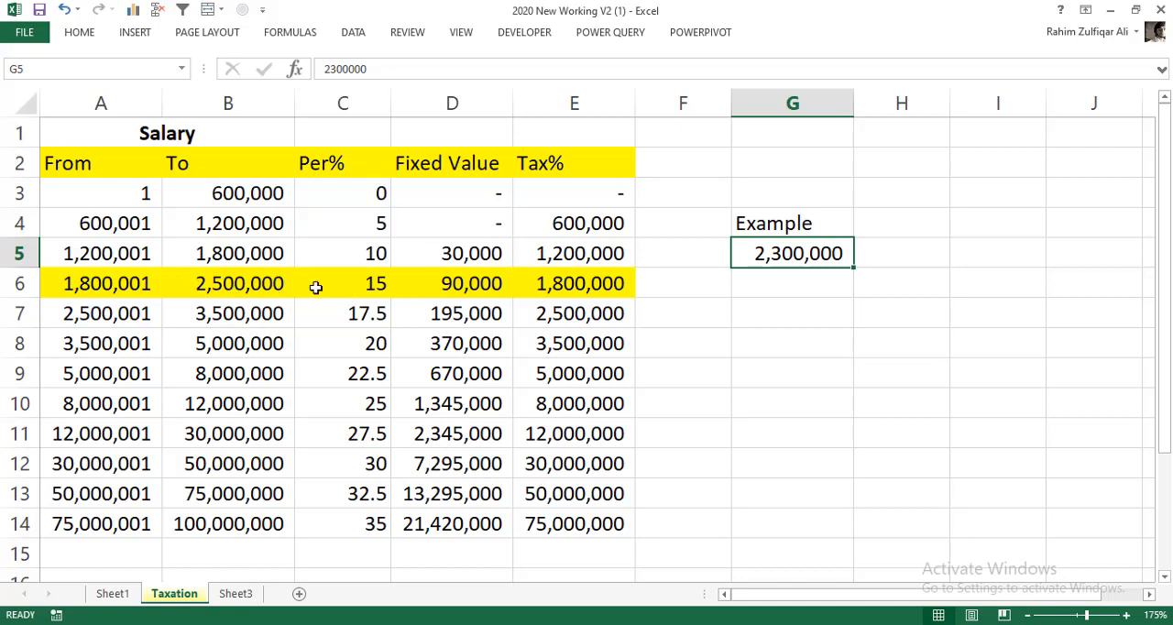
click(378, 283)
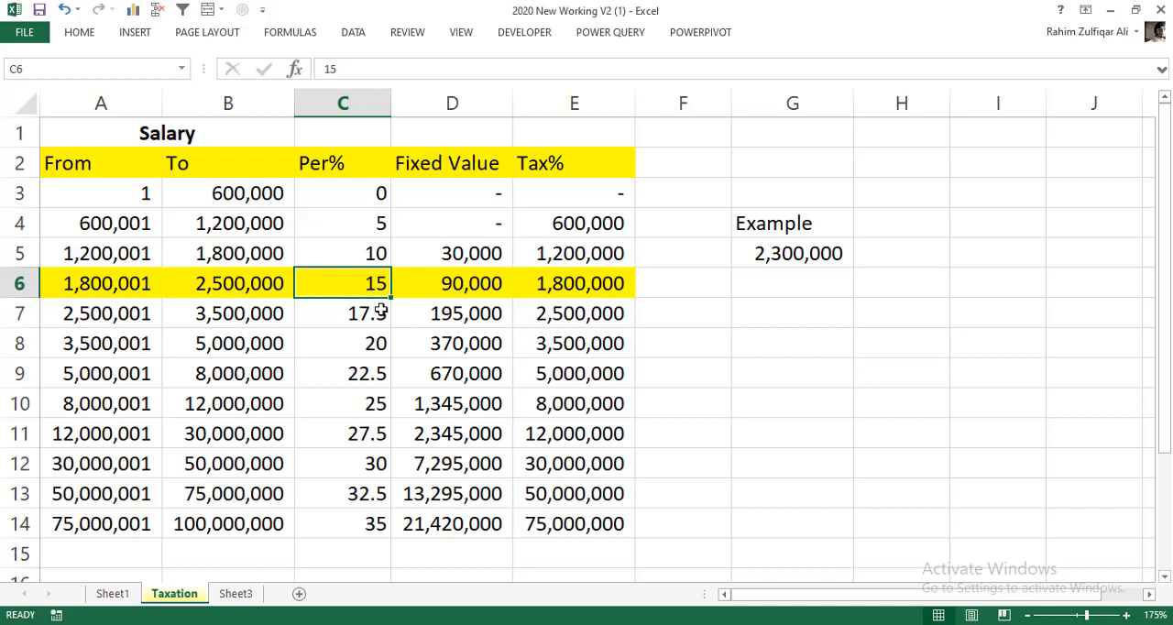
click(455, 288)
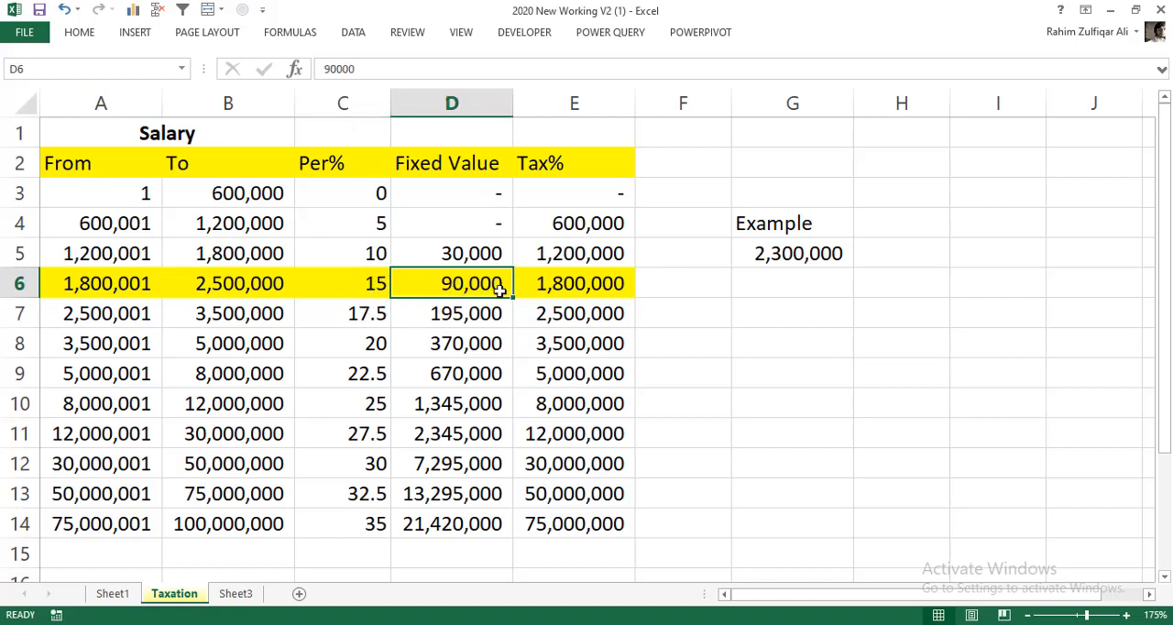
click(746, 287)
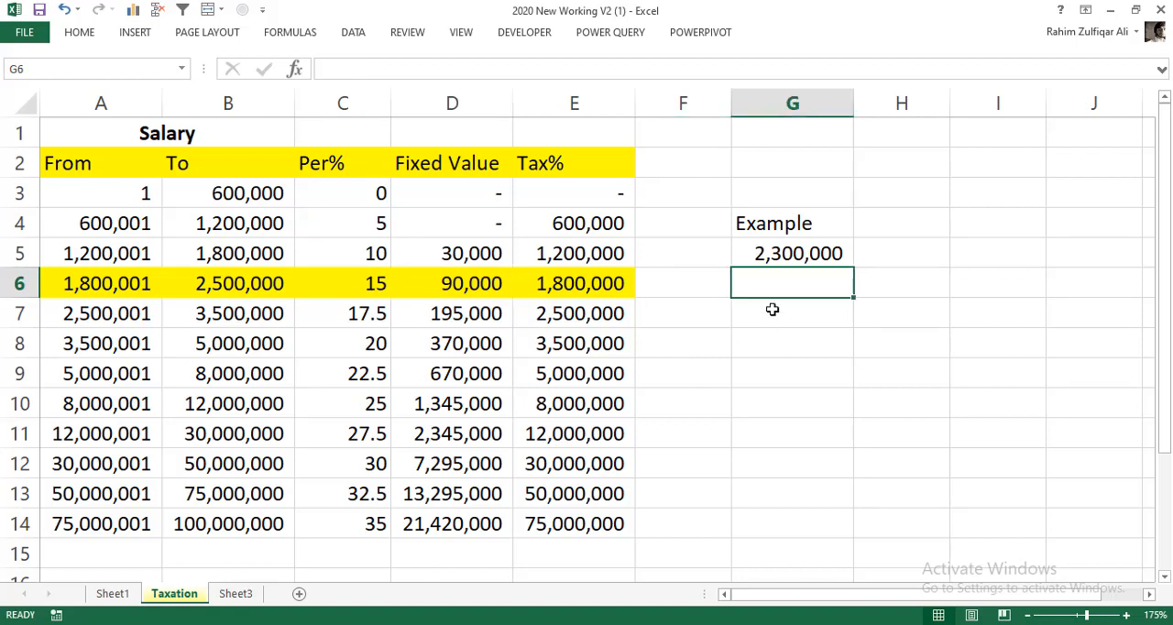
click(769, 249)
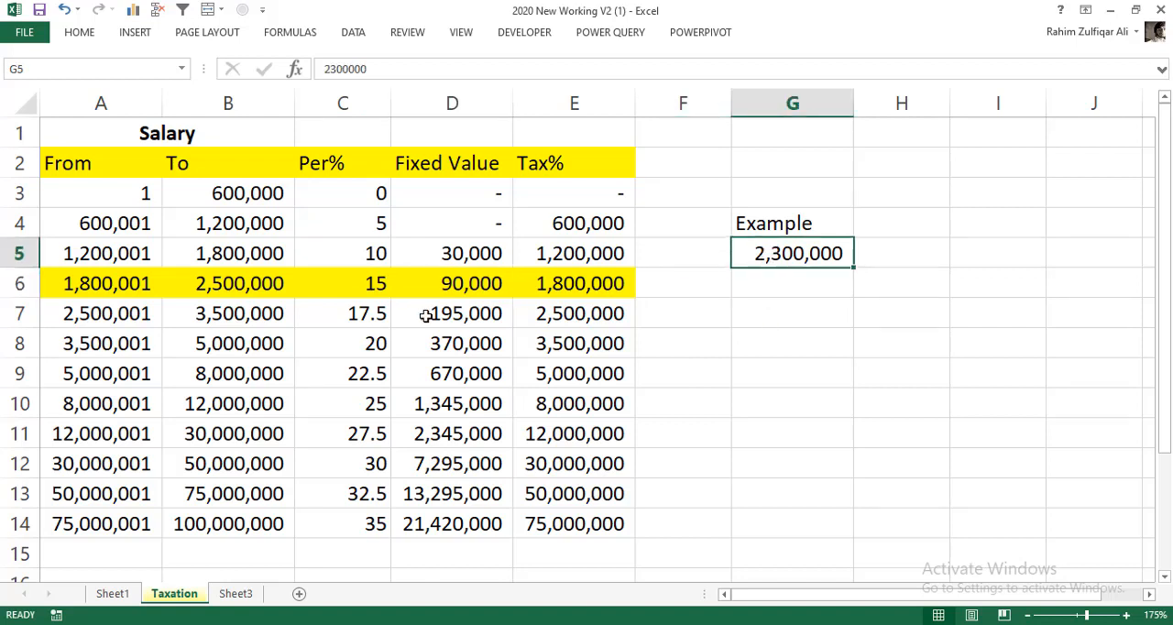
click(380, 293)
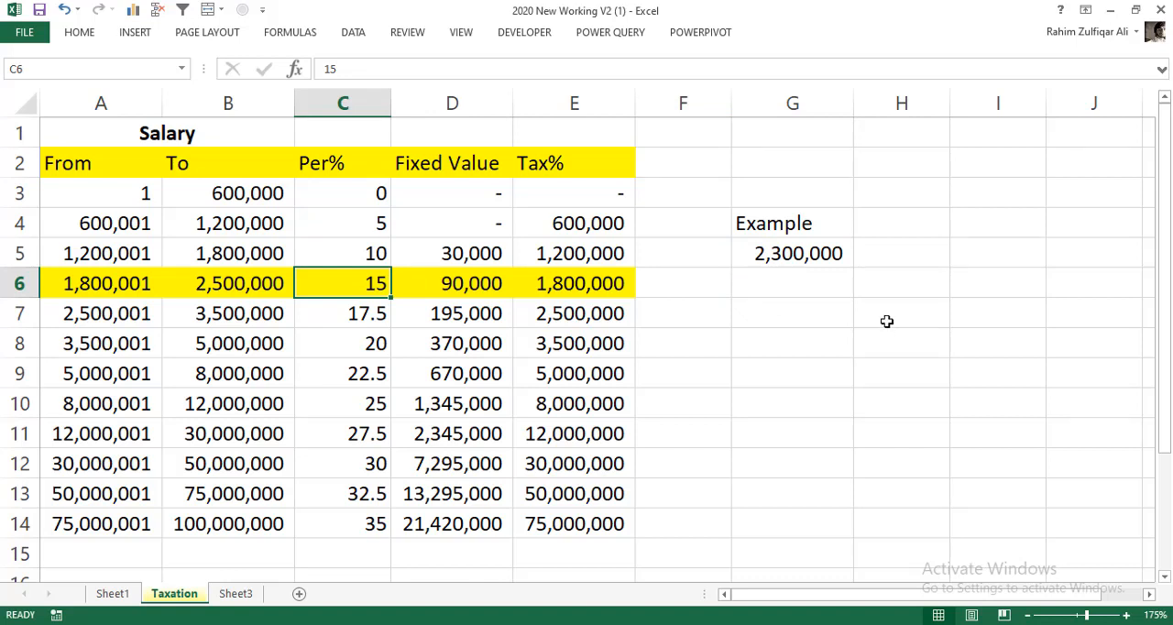
click(829, 287)
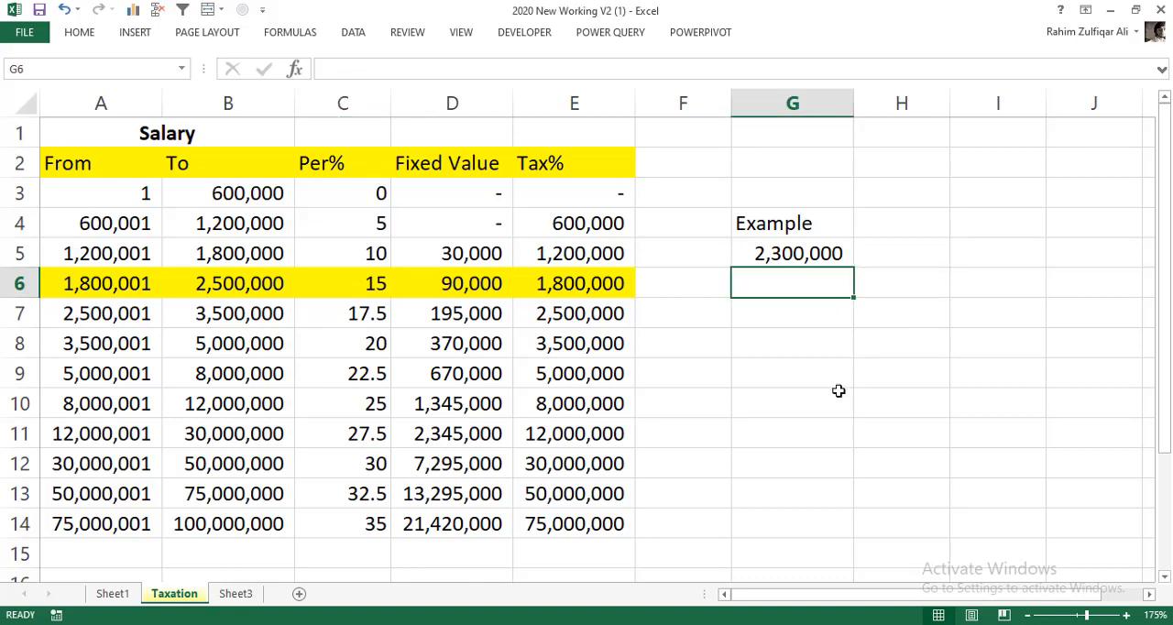
click(825, 254)
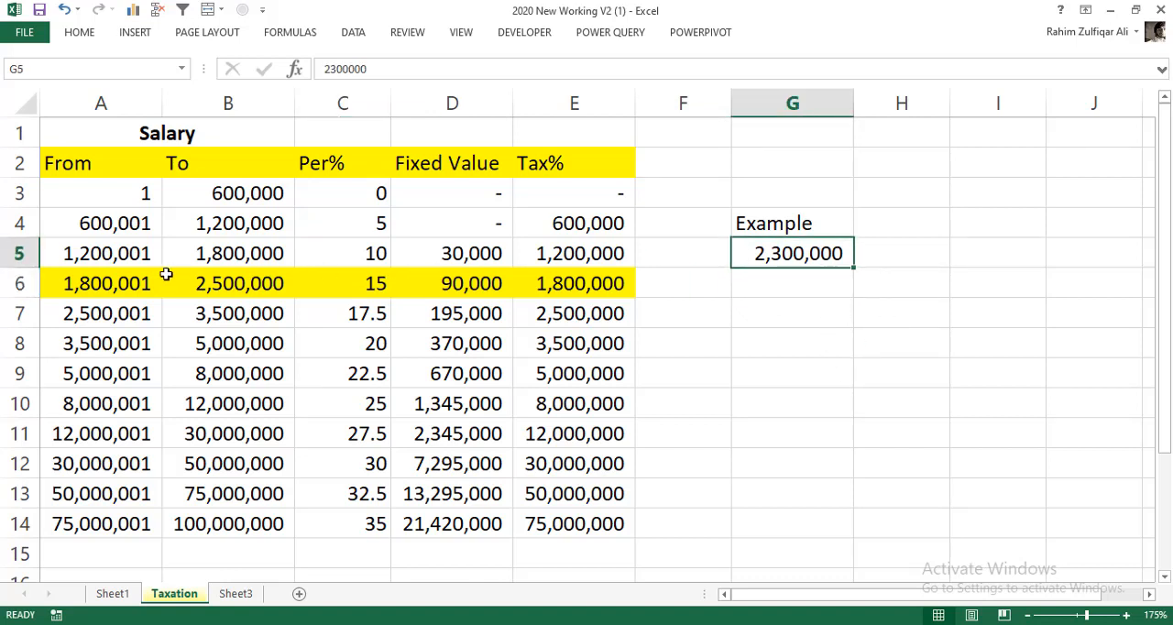
click(124, 284)
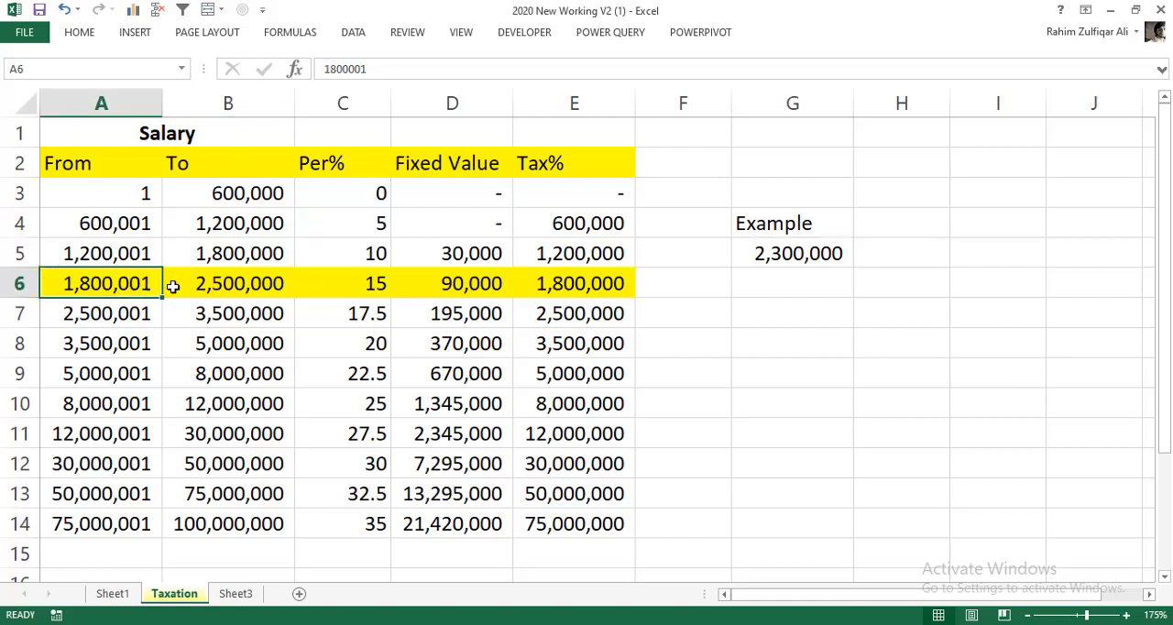
click(229, 285)
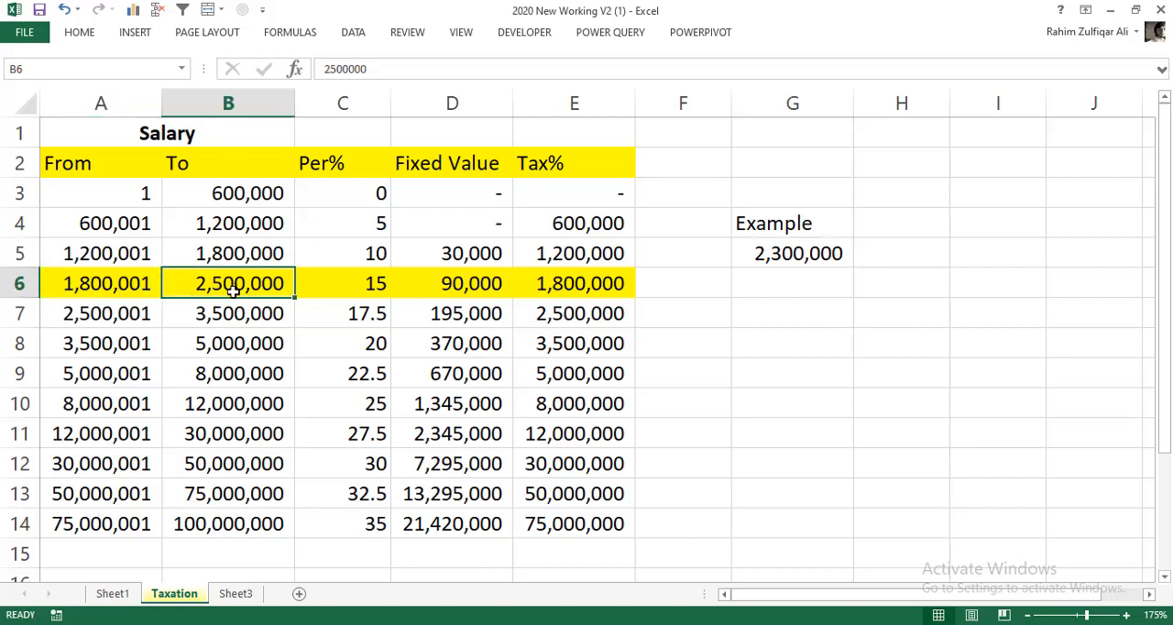
click(122, 285)
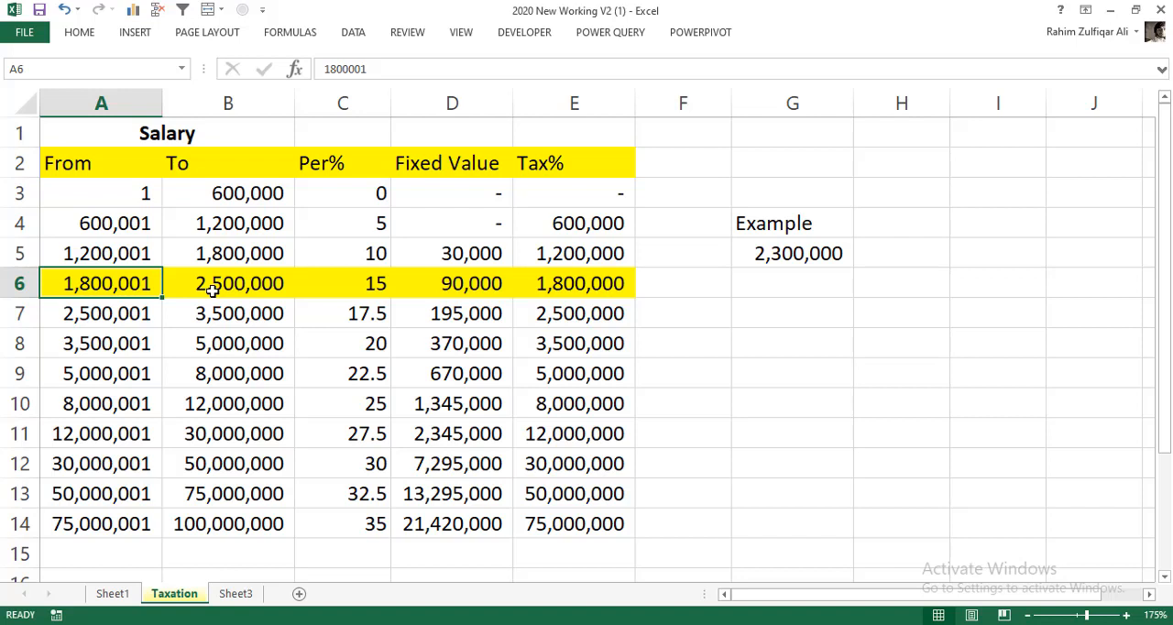
- Enter the slab's threshold 1,800,000 in G6, directly below the example salary
click(744, 289)
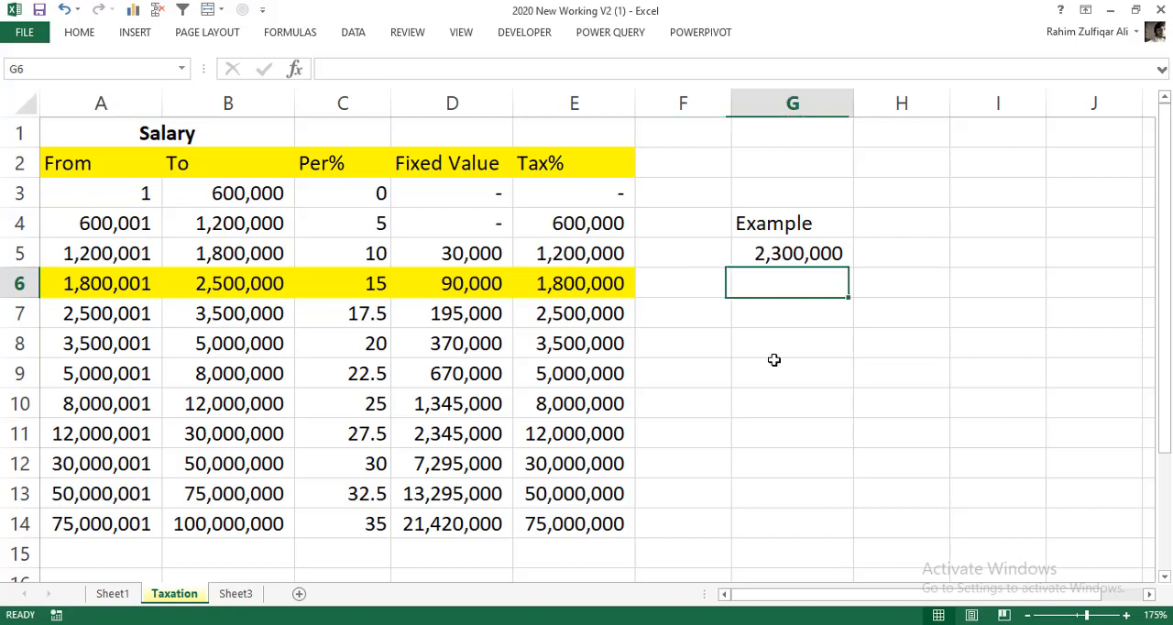
text(1)
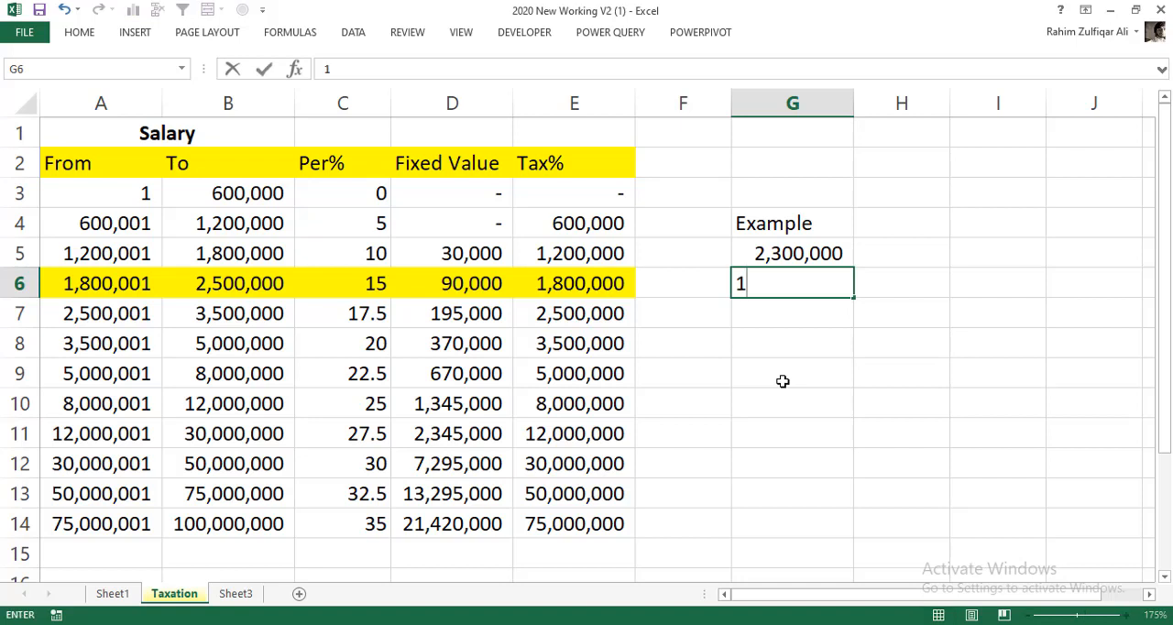
text(,800,000)
key(Return)
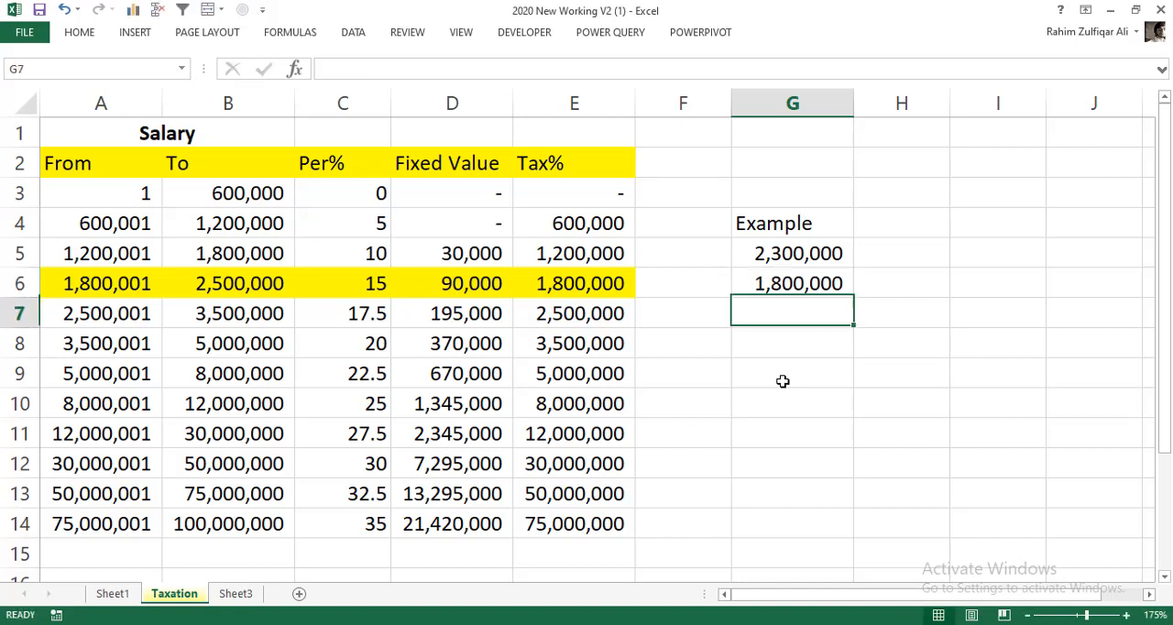
- In G7 on the Taxation sheet, subtract the threshold from the example salary with the formula =G5-G6
text(=)
click(797, 256)
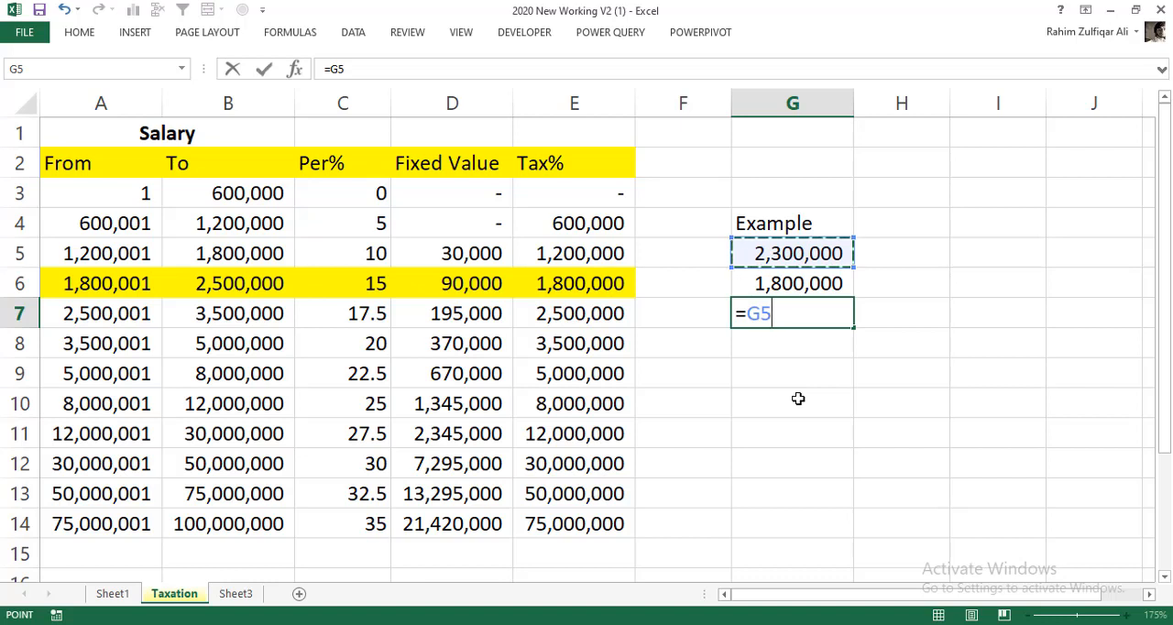
text(-)
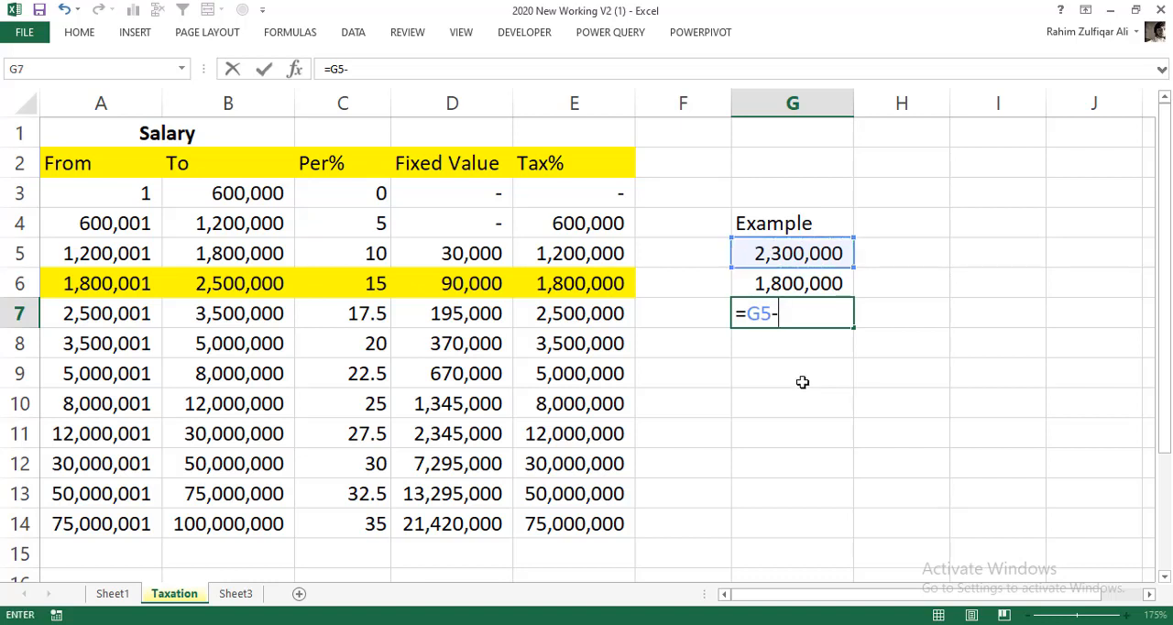
click(799, 285)
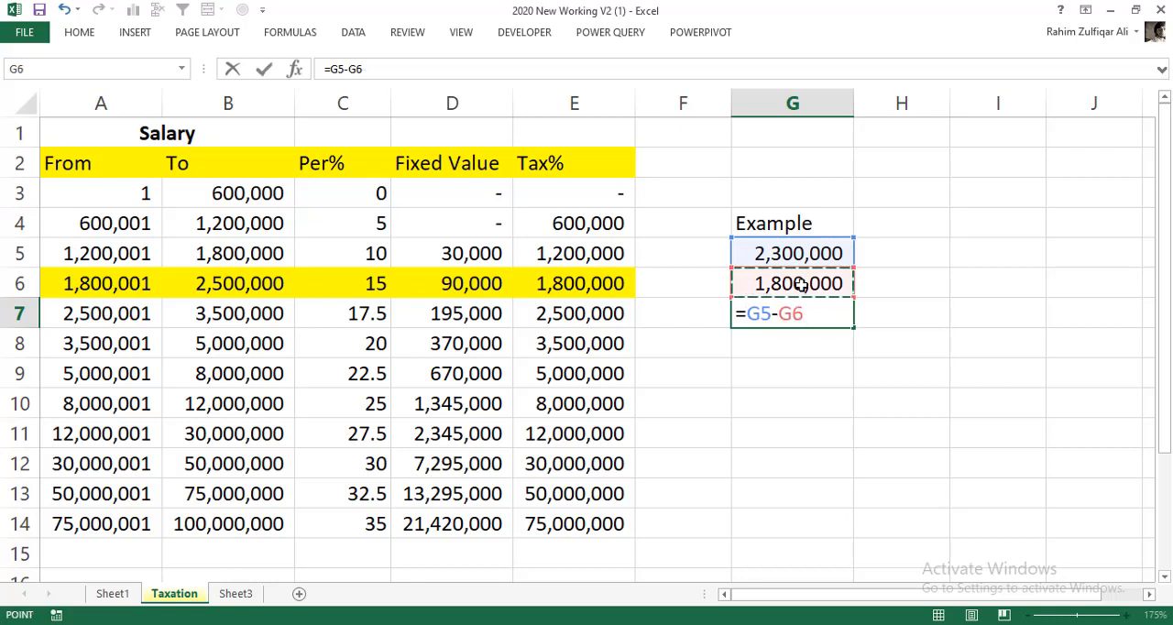
key(Return)
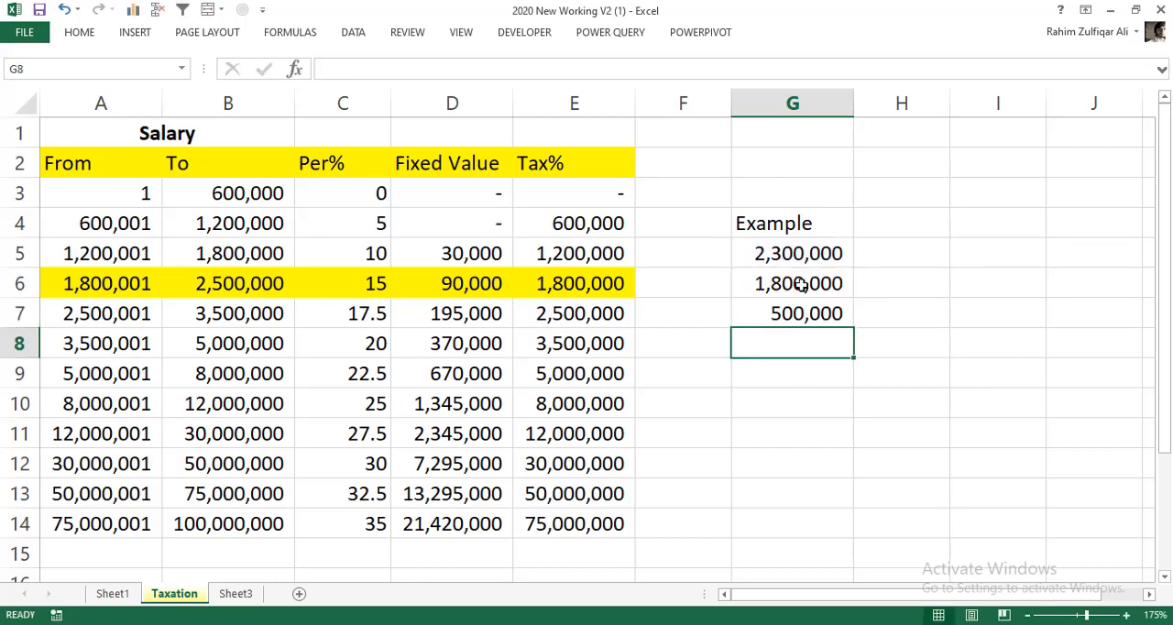
click(816, 313)
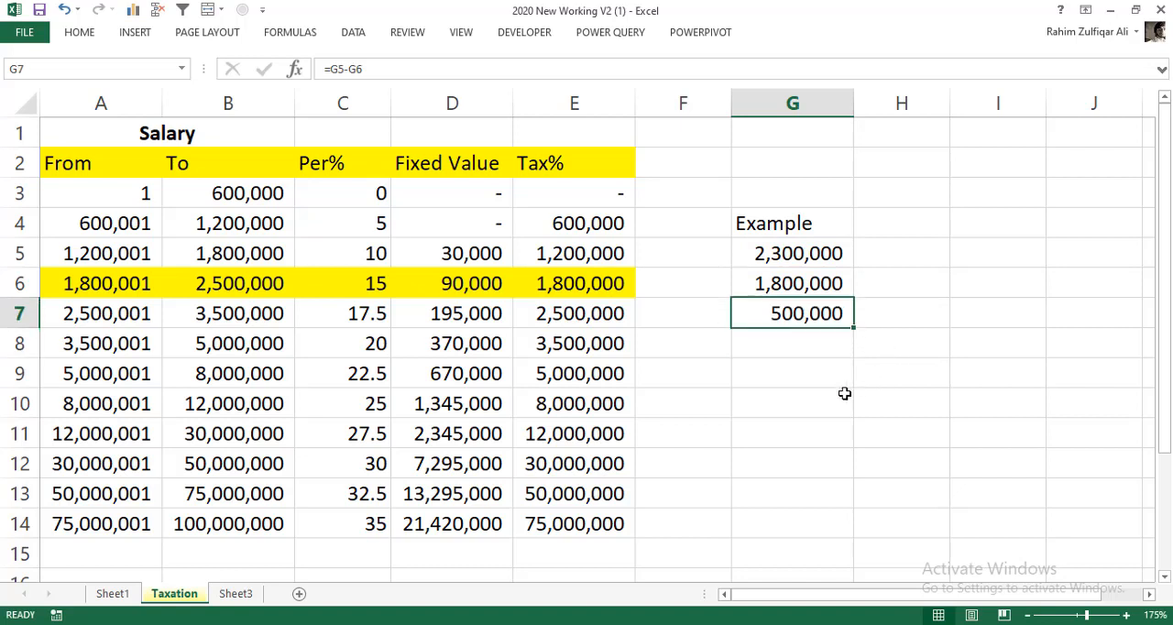
- Calculate 15% of the excess amount in G8 with the formula =G7*15% and make the result bold
click(828, 354)
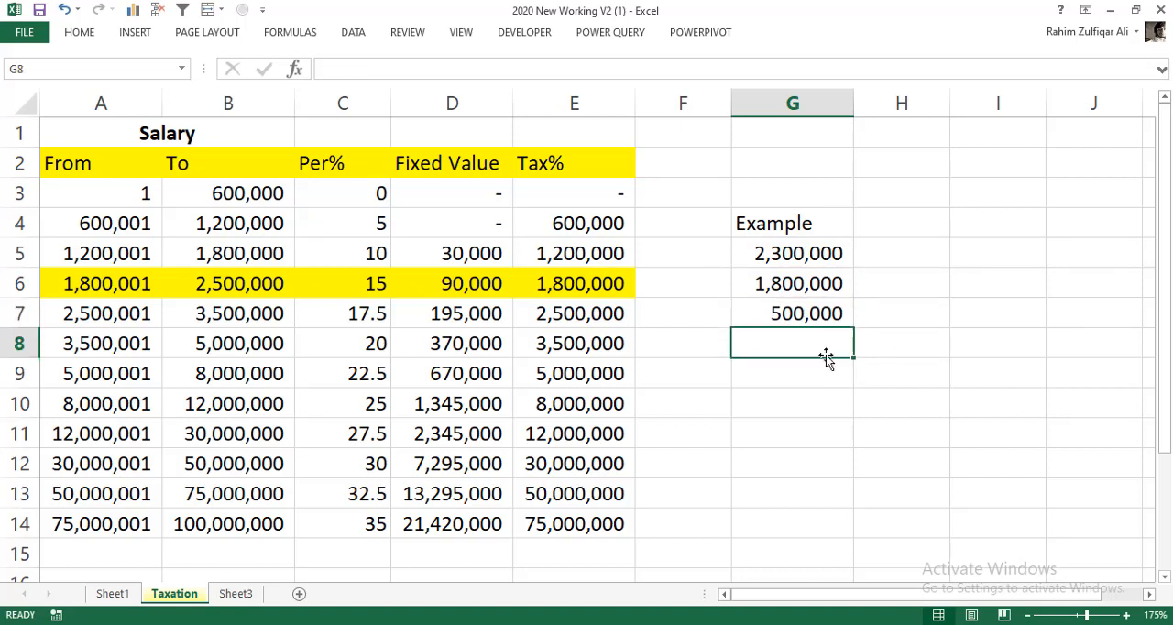
text(=)
click(823, 318)
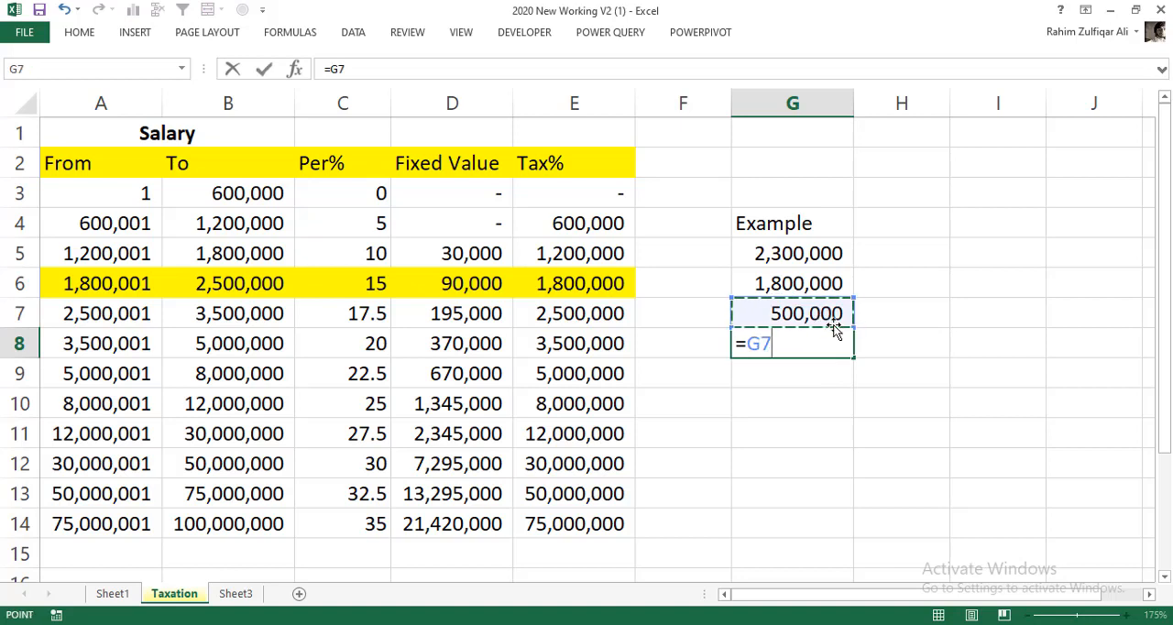
text(*1)
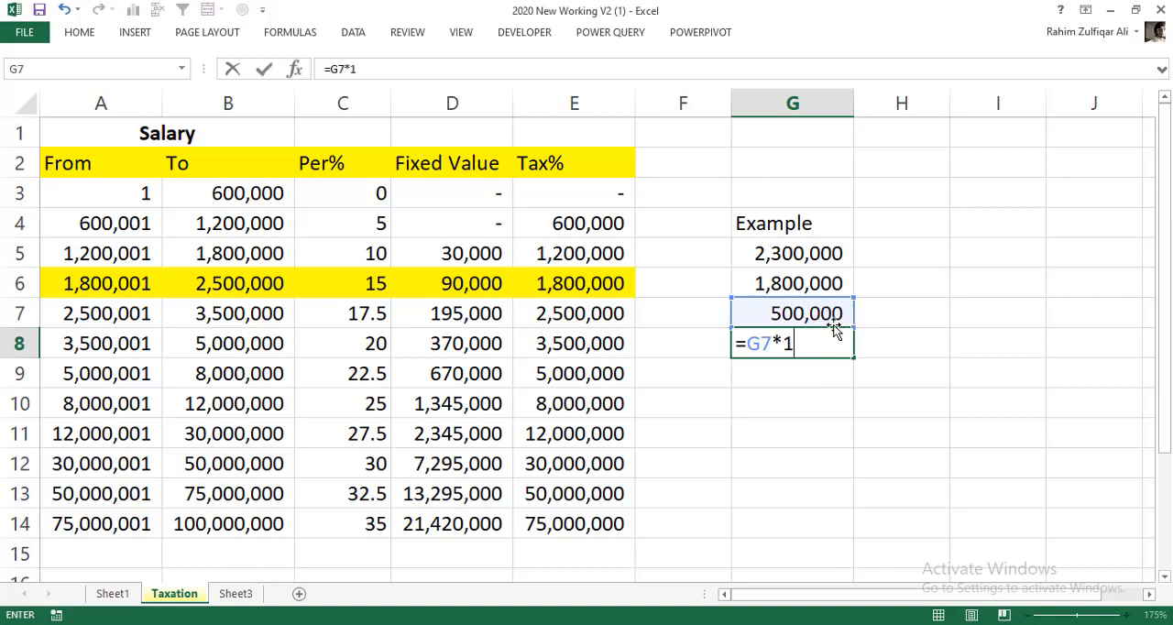
text(5%)
key(Return)
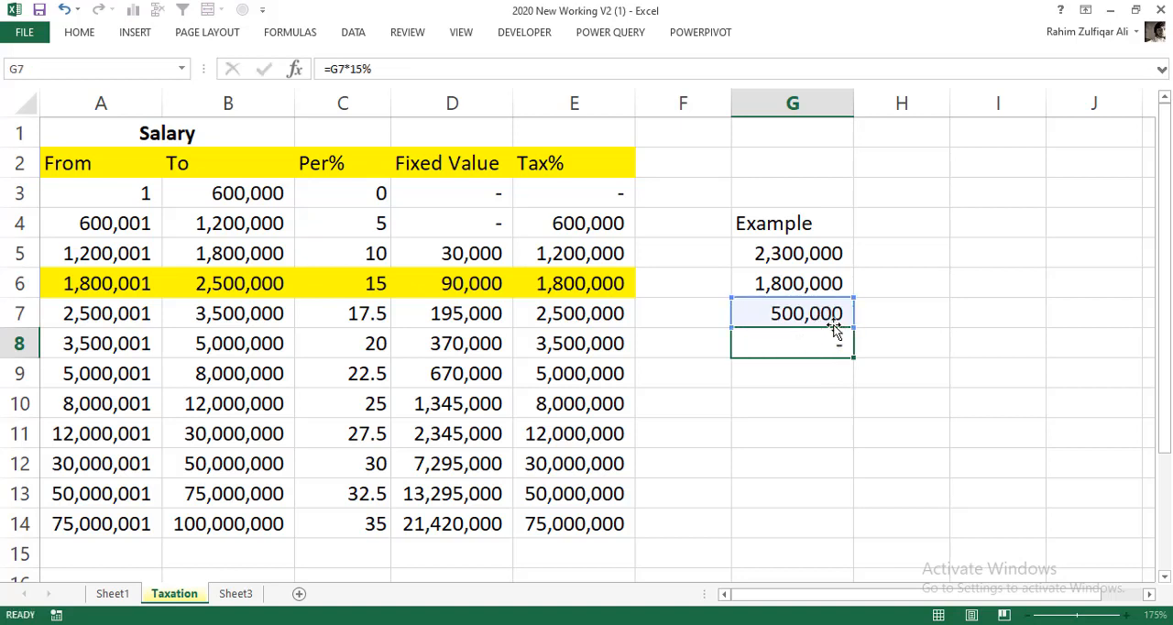
key(Up)
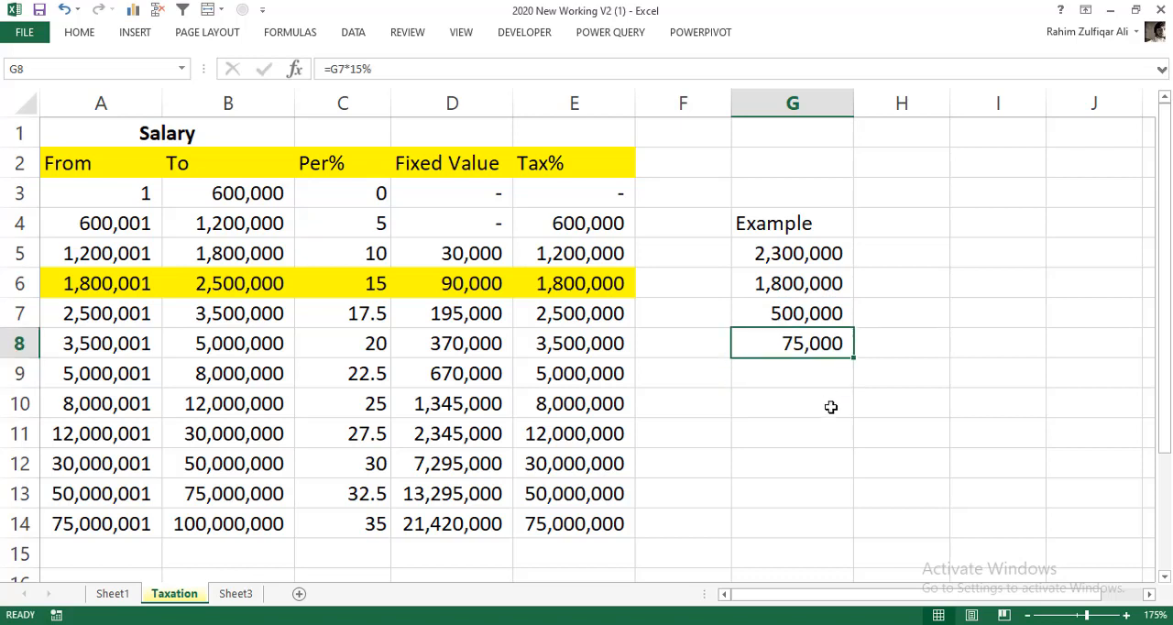
key(ctrl+b)
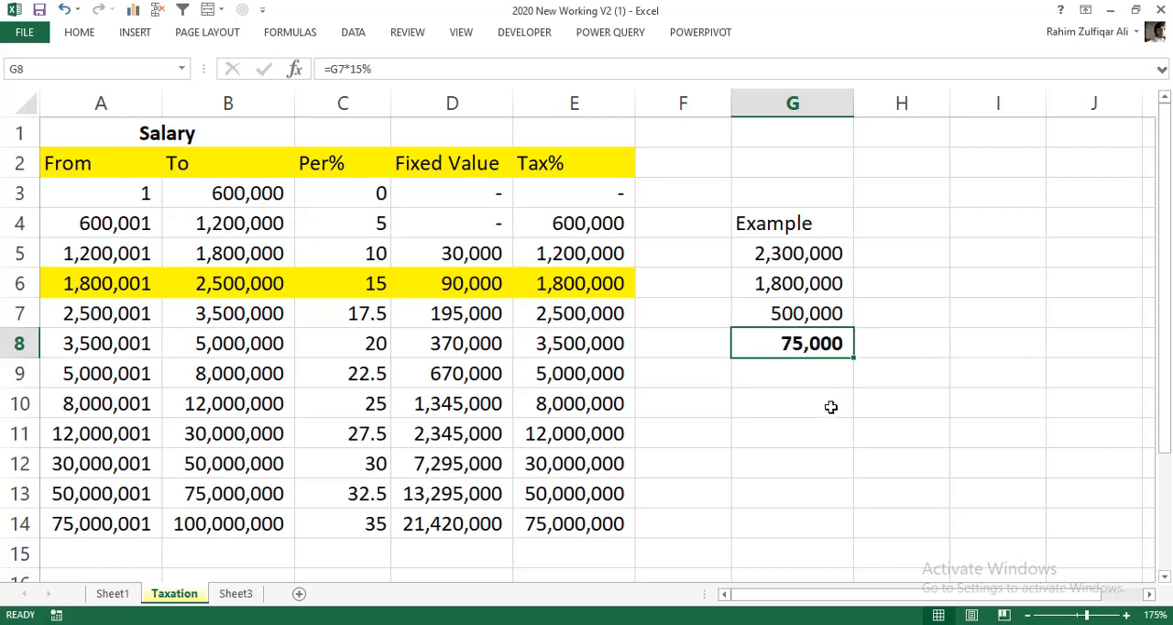
- Add the highlighted slab's fixed value to the percentage tax in G9 with the formula =G8+D6
click(810, 252)
click(798, 337)
click(368, 289)
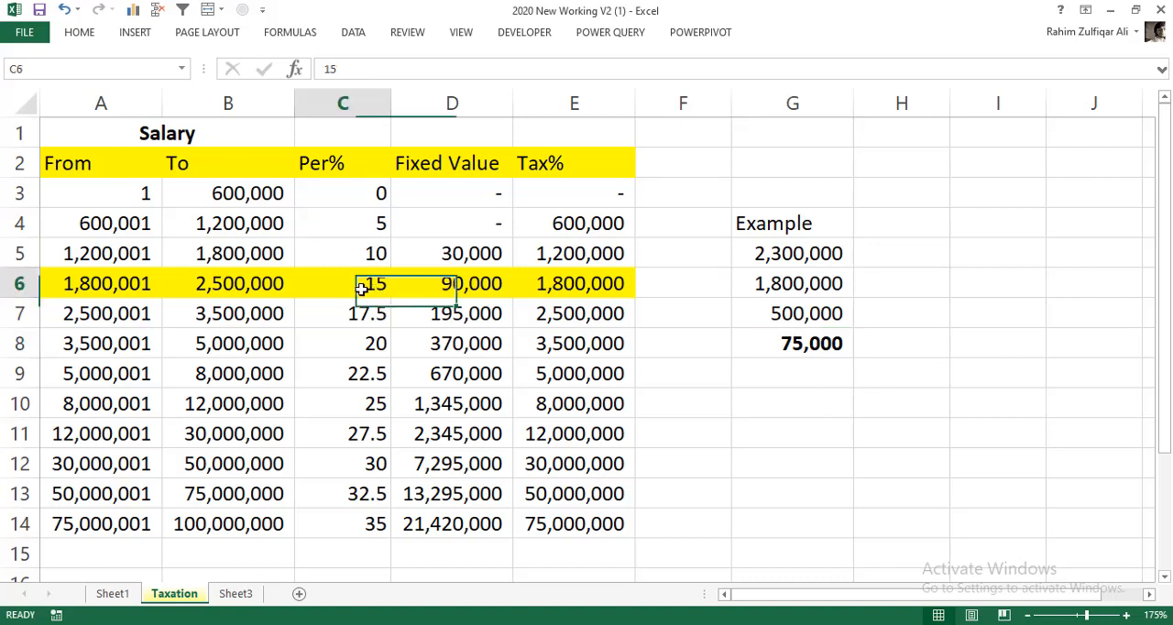
click(803, 375)
text(=)
click(800, 348)
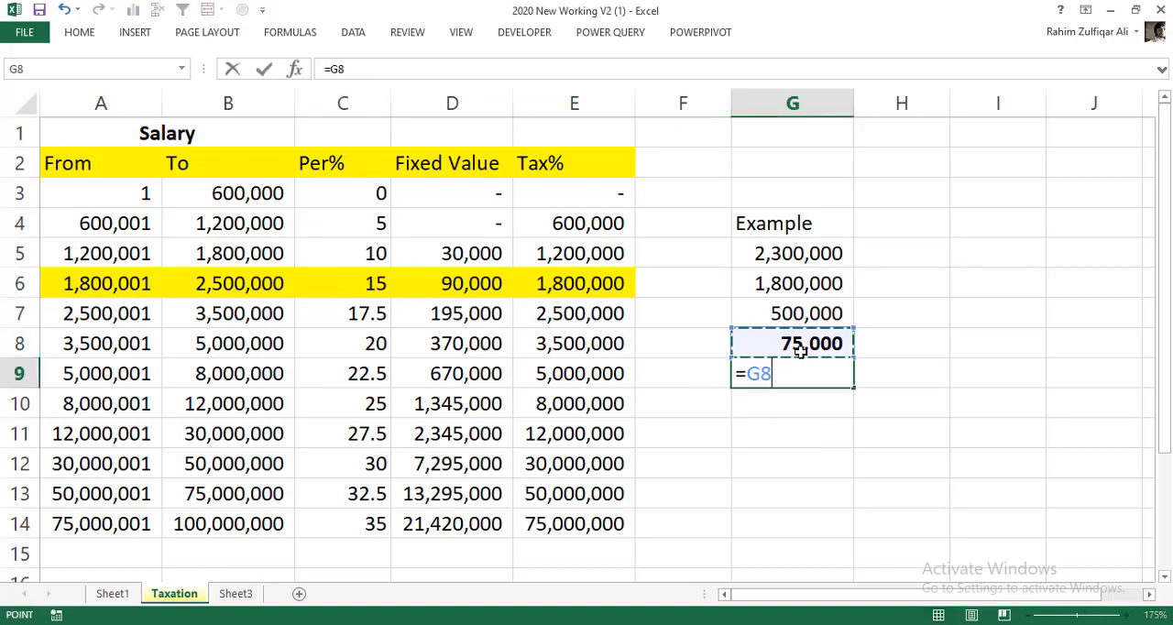
text(+)
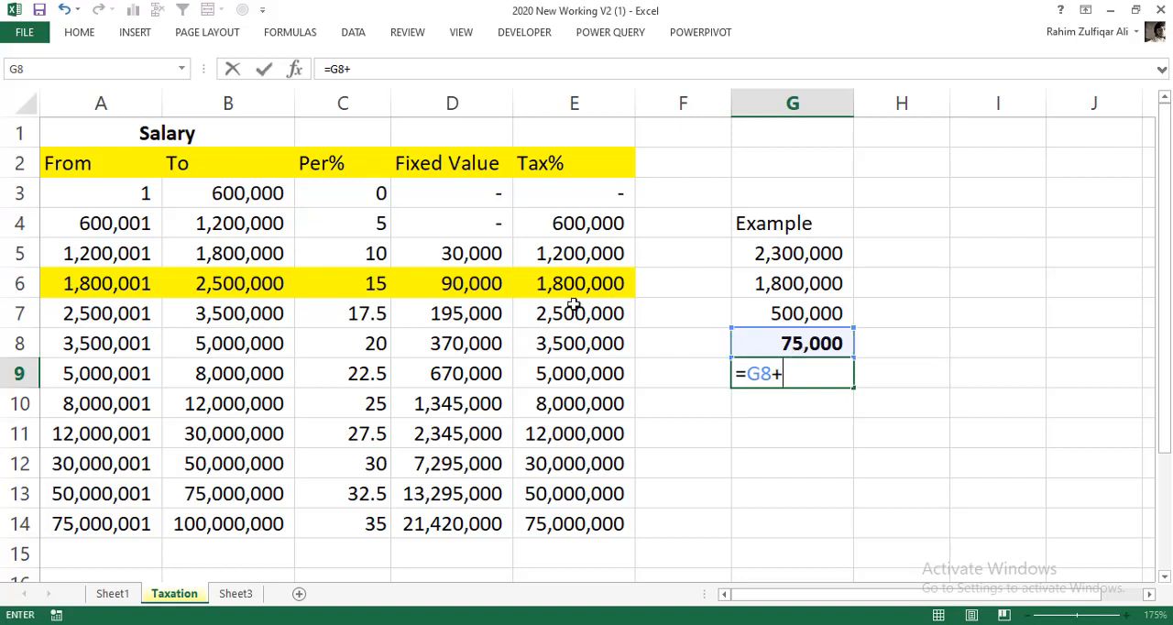
click(467, 288)
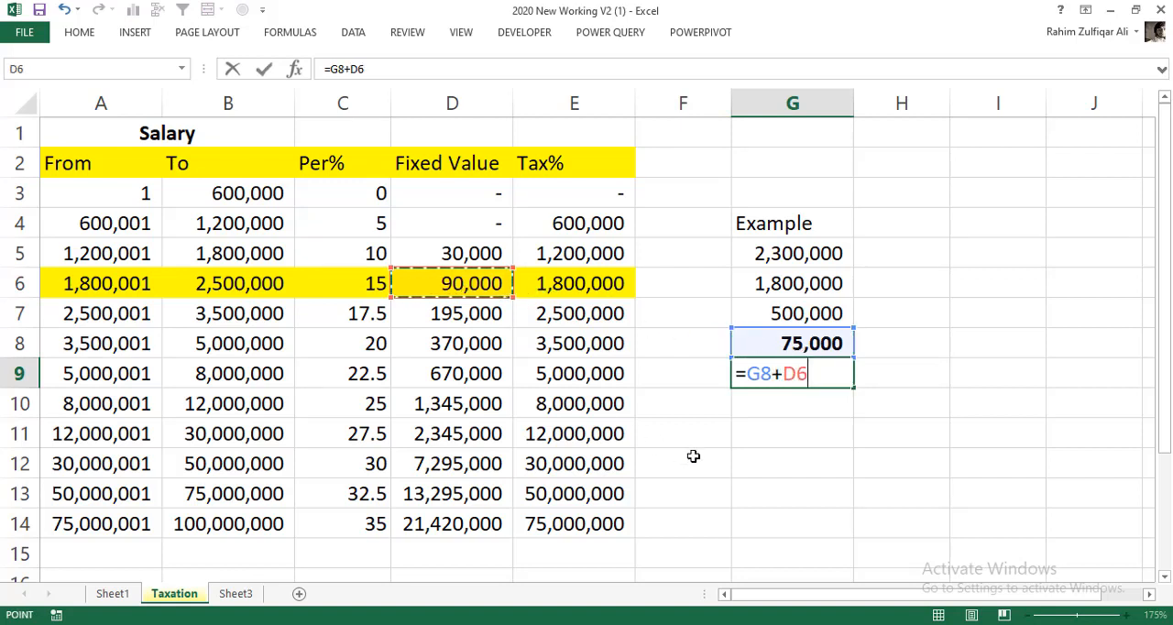
key(Return)
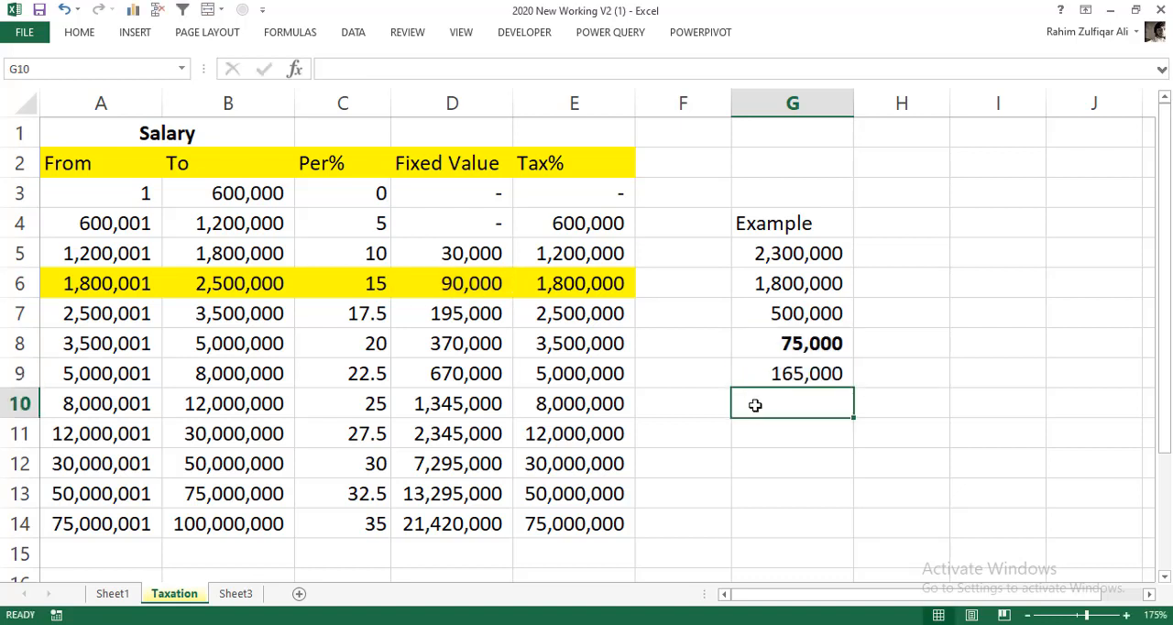
click(772, 375)
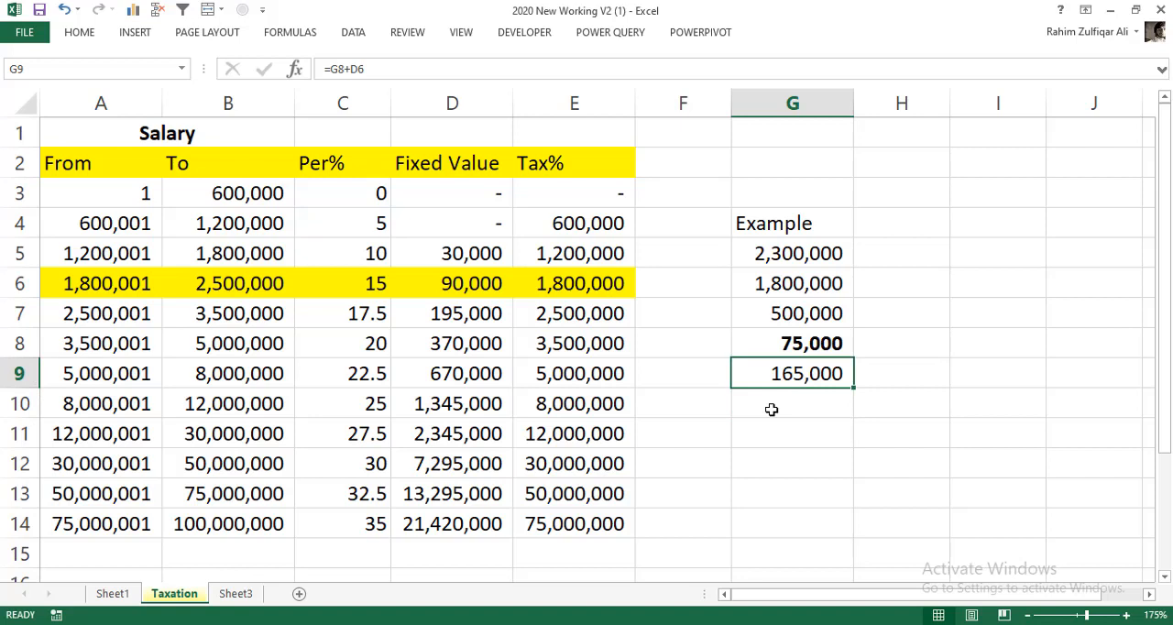
- Compare the manual example with the taxable salary and tax charge on Sheet1, and review the Per% and Fixed Value columns on the Taxation sheet
click(790, 253)
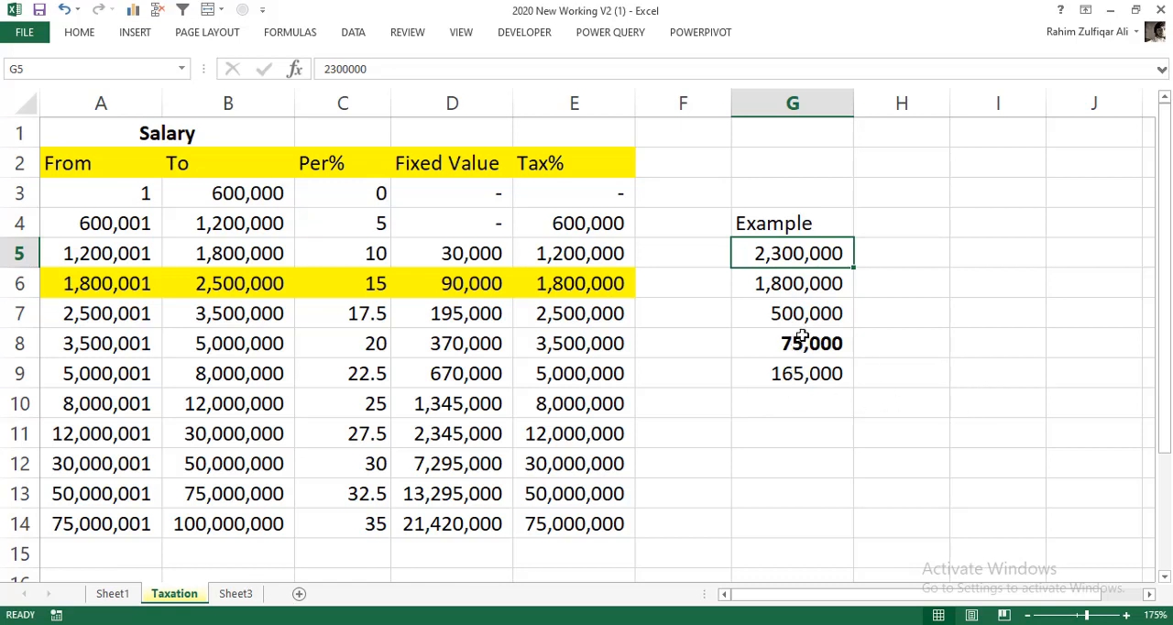
click(113, 594)
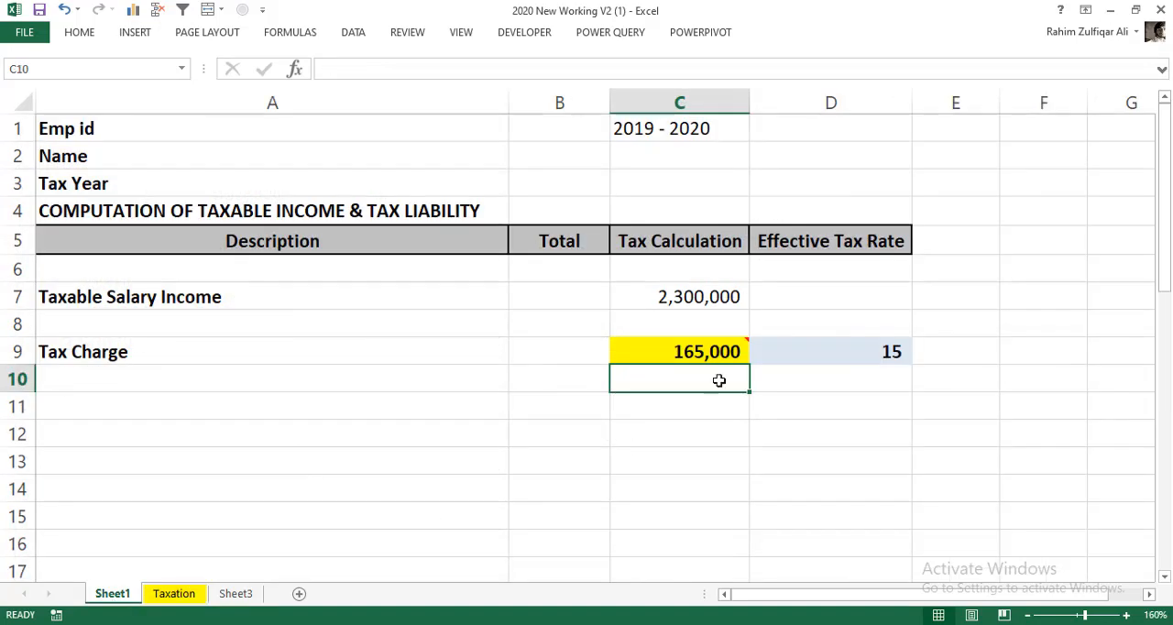
click(667, 296)
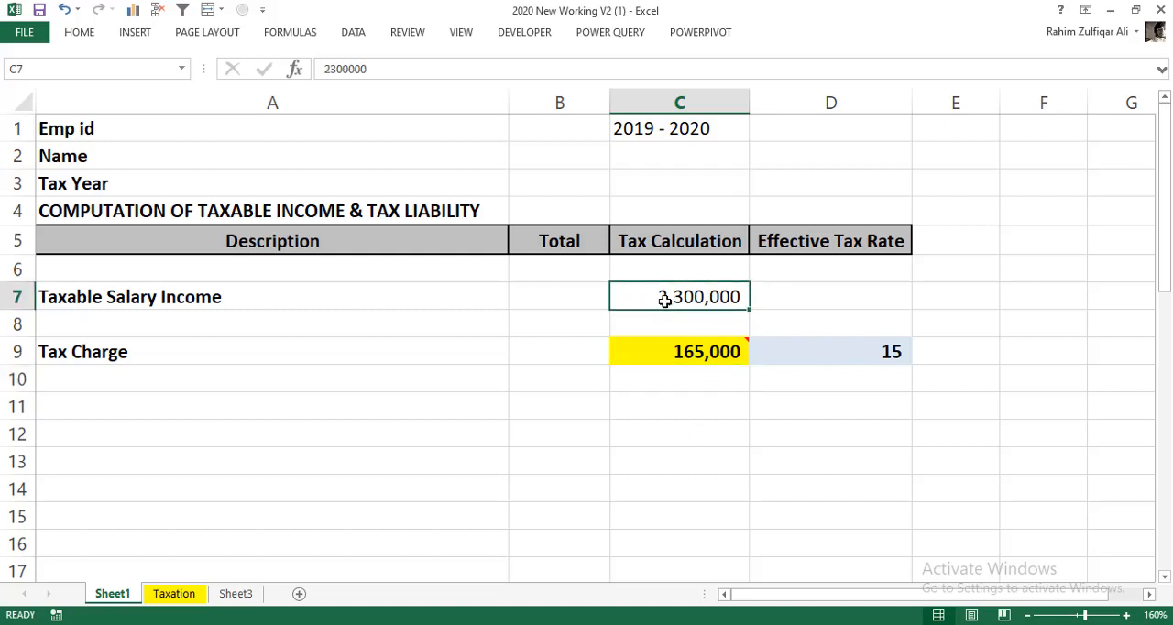
click(678, 355)
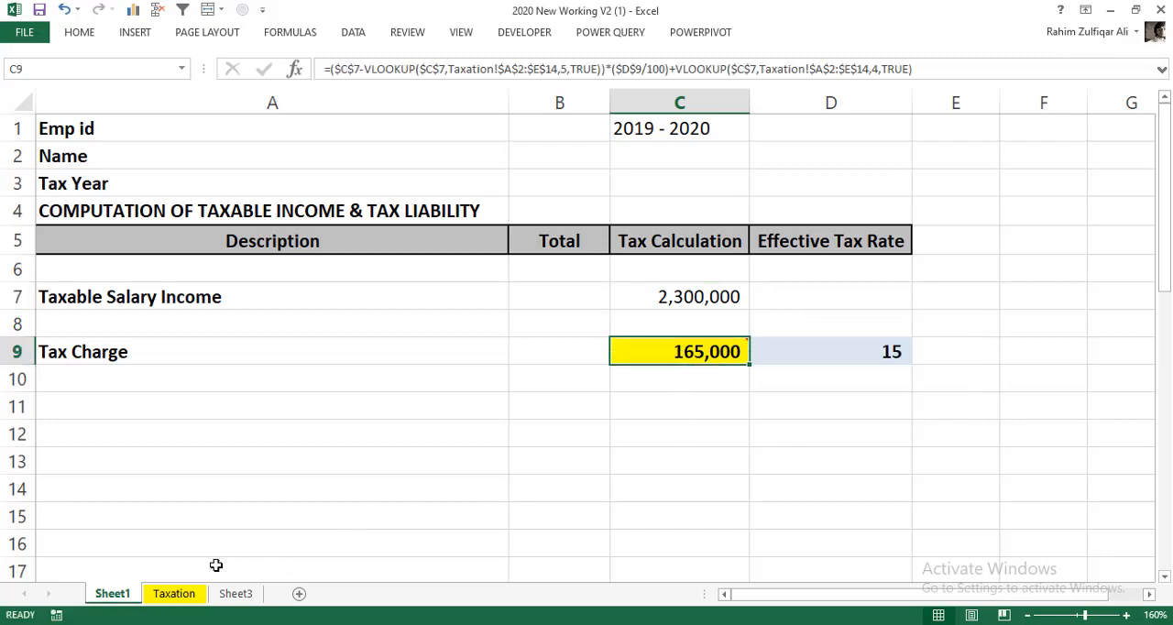
click(183, 594)
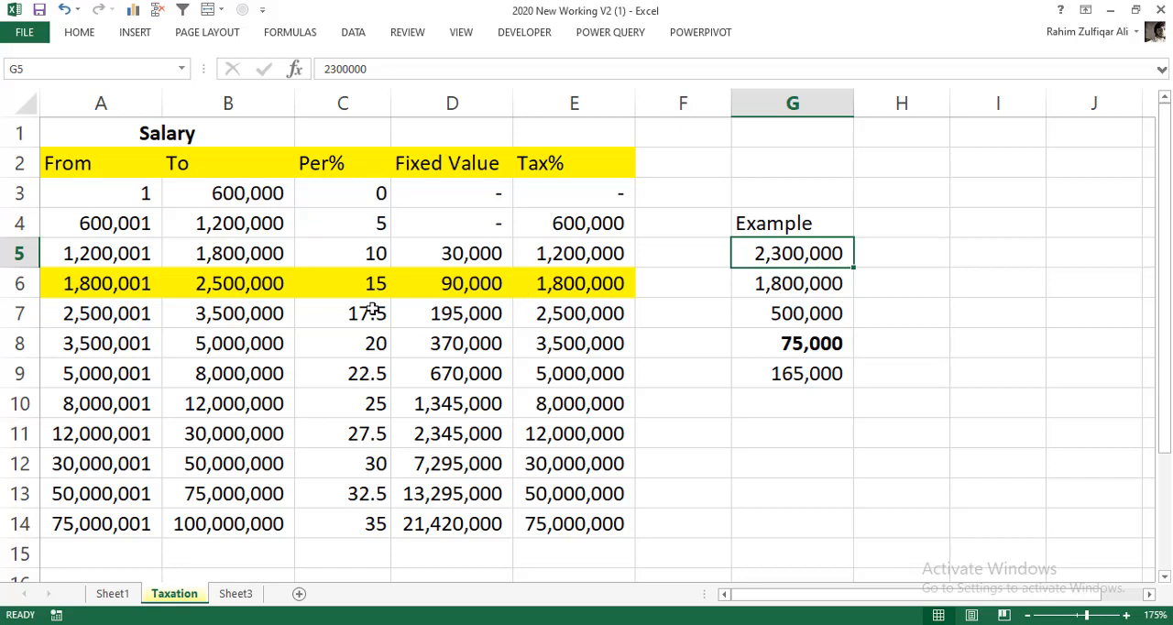
click(348, 223)
drag(344, 210, 351, 464)
drag(445, 248, 461, 492)
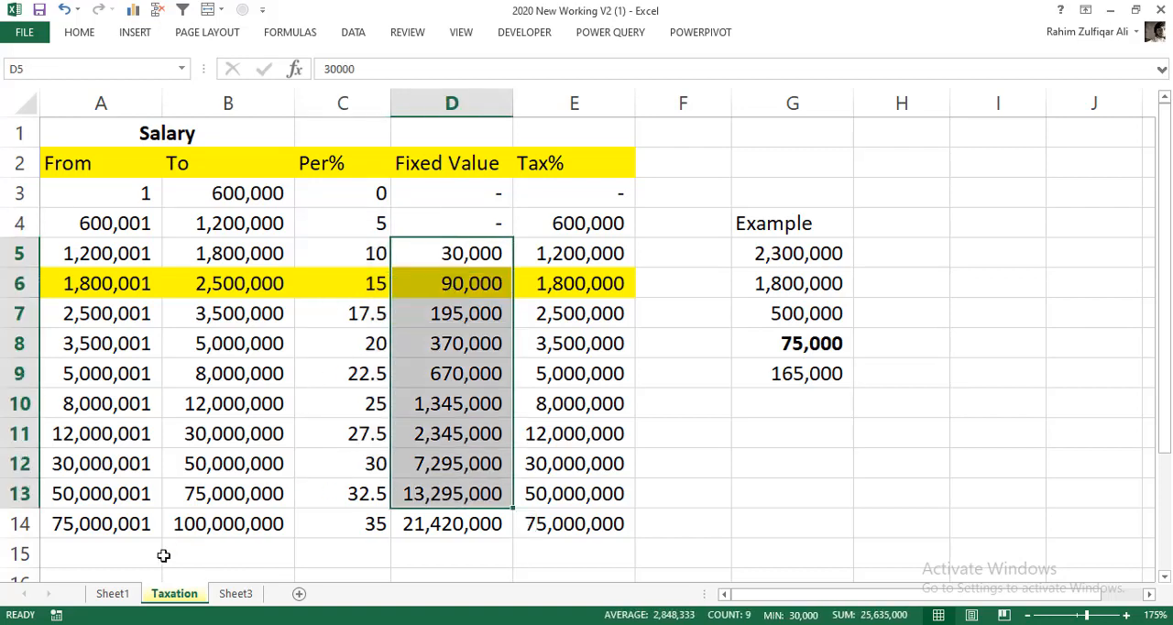
- Examine the VLOOKUP-based Tax Charge formula in C9 on Sheet1 without changing it
click(115, 594)
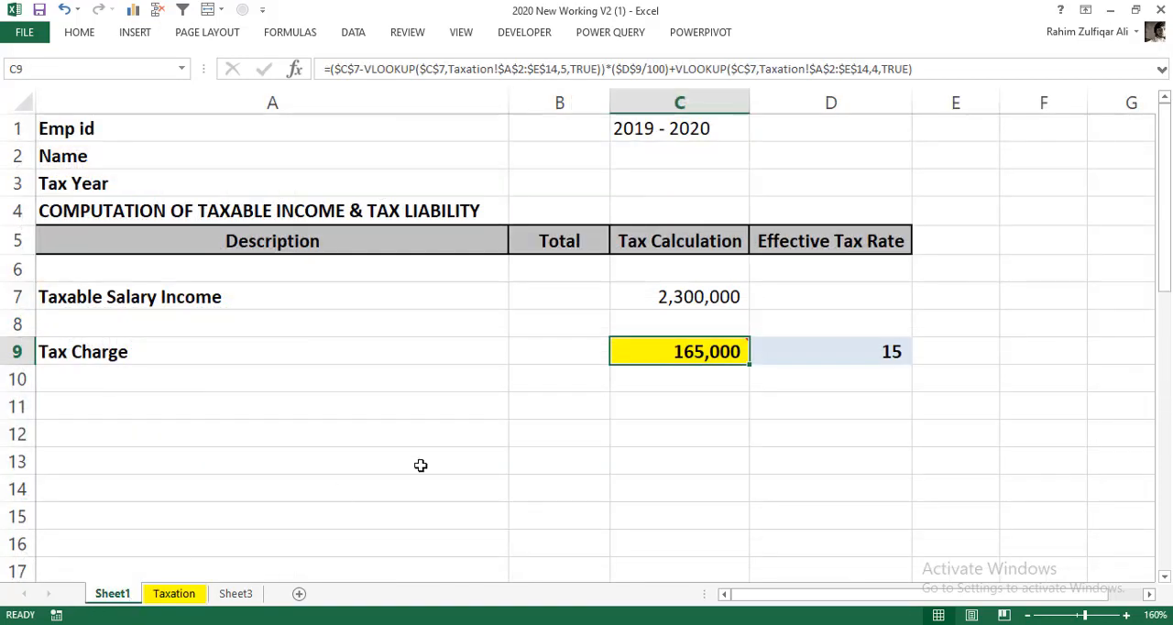
click(651, 409)
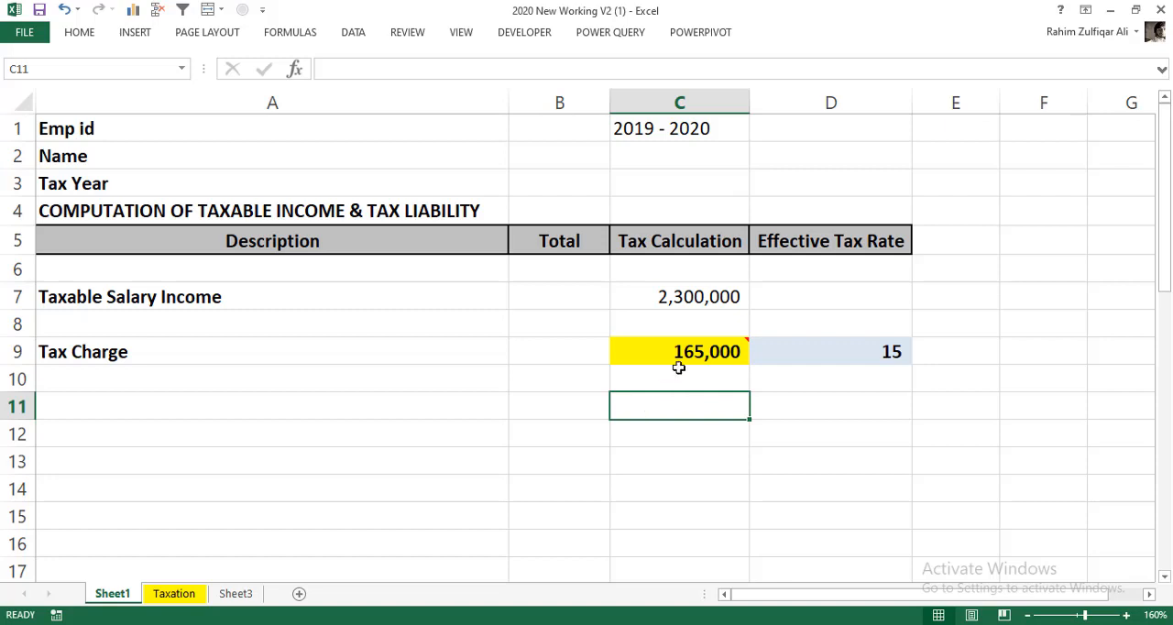
mouse_move(692, 353)
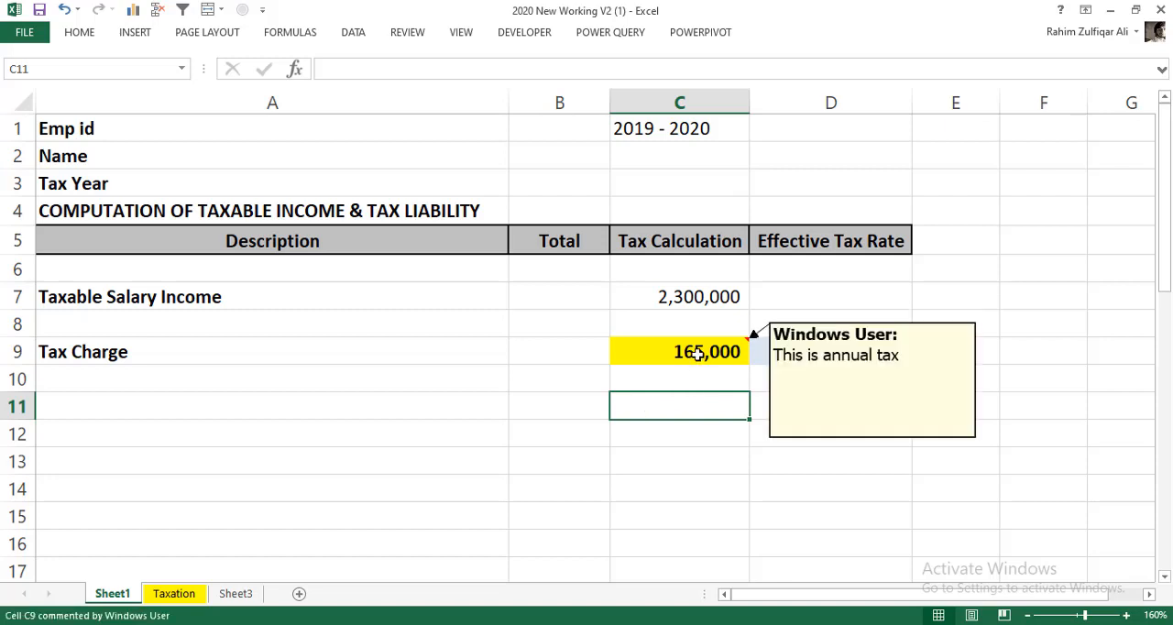
double_click(704, 358)
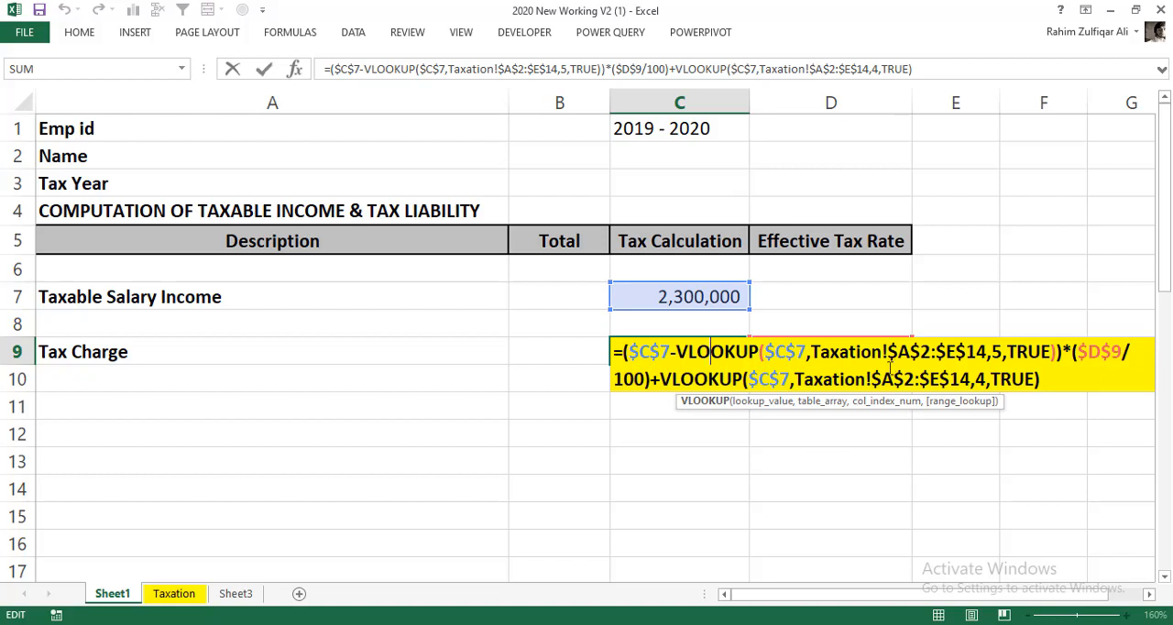
key(ctrl+Return)
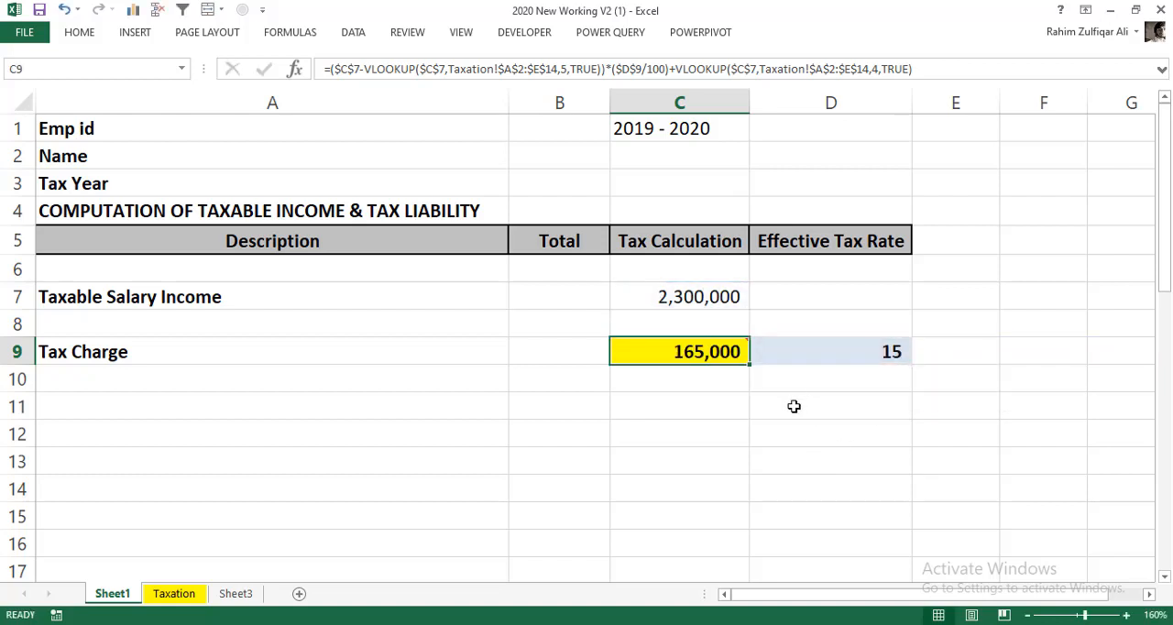
click(790, 408)
click(687, 404)
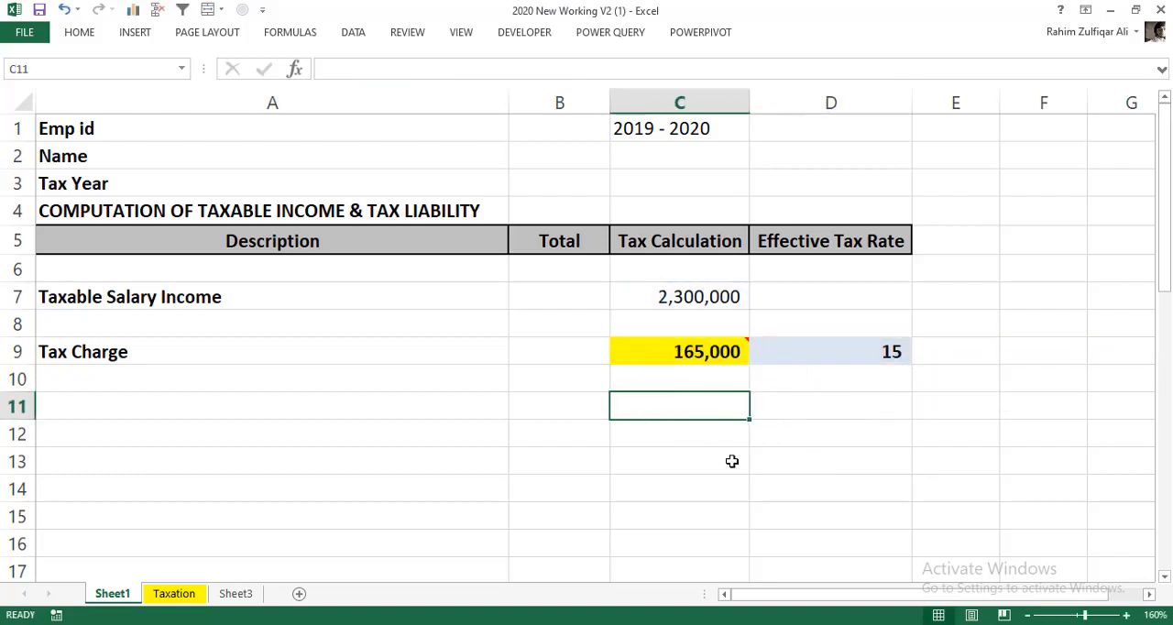
- Look up the tax percentage for the taxable salary in C11 of Sheet1 with =VLOOKUP(C7,Taxation!$A$2:$E$14,3,TRUE)
click(678, 297)
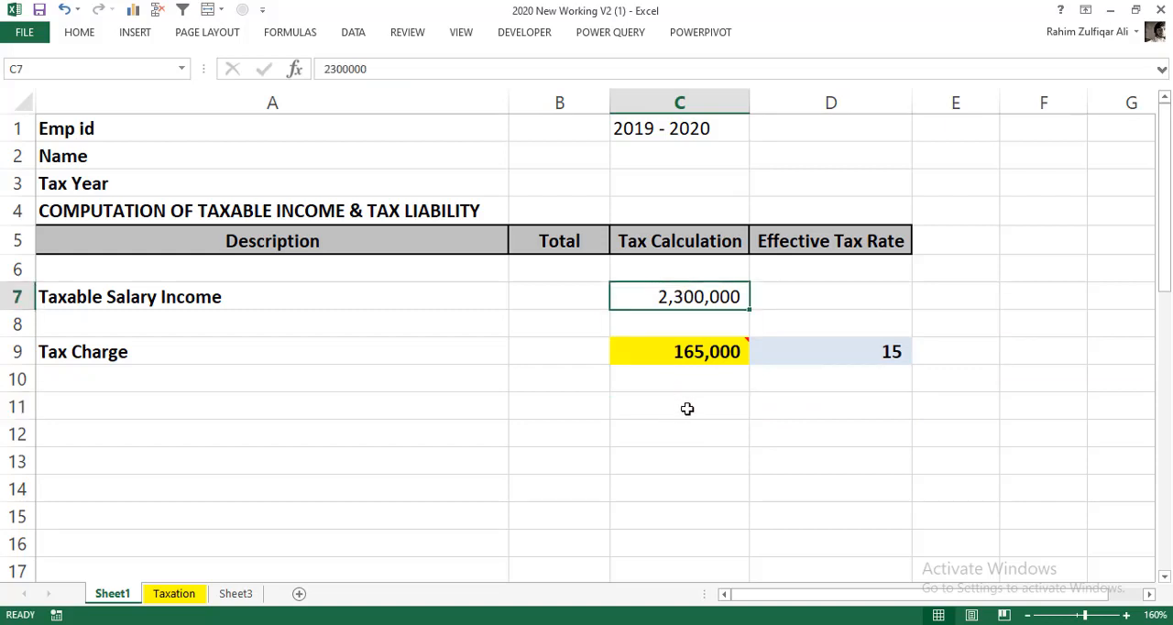
click(688, 404)
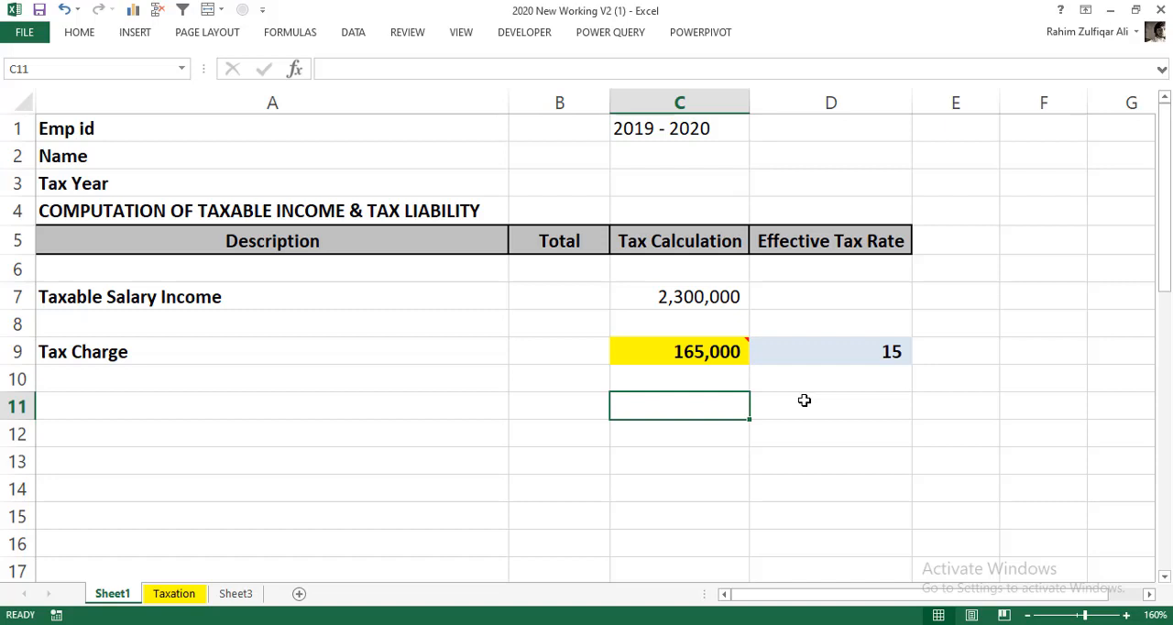
text(=VLOOKUP()
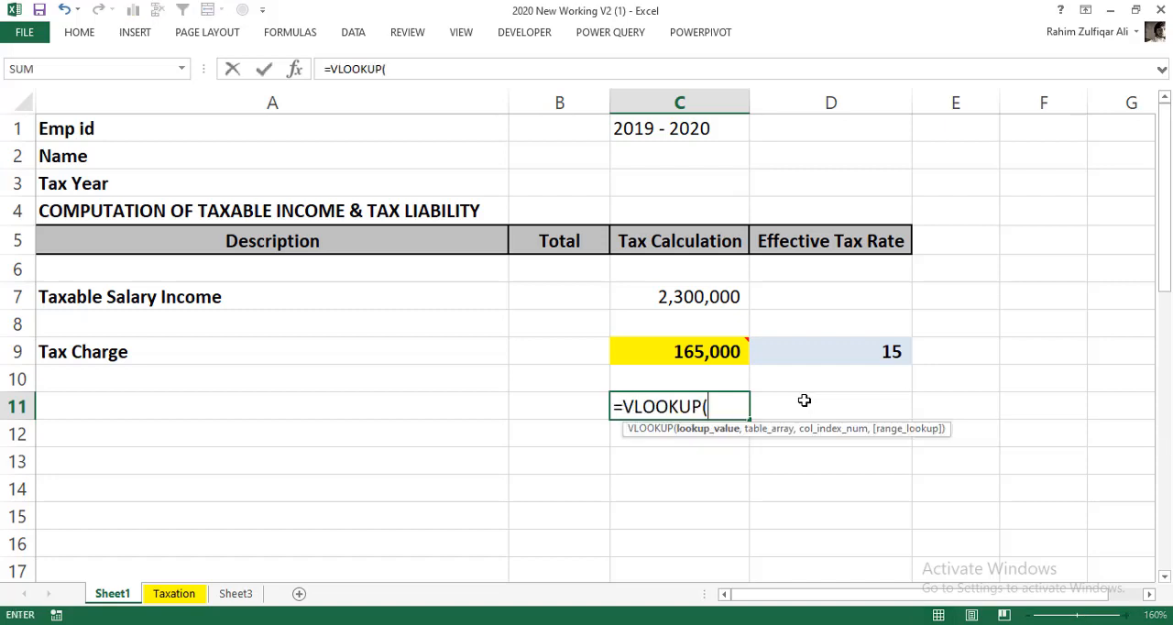
click(719, 302)
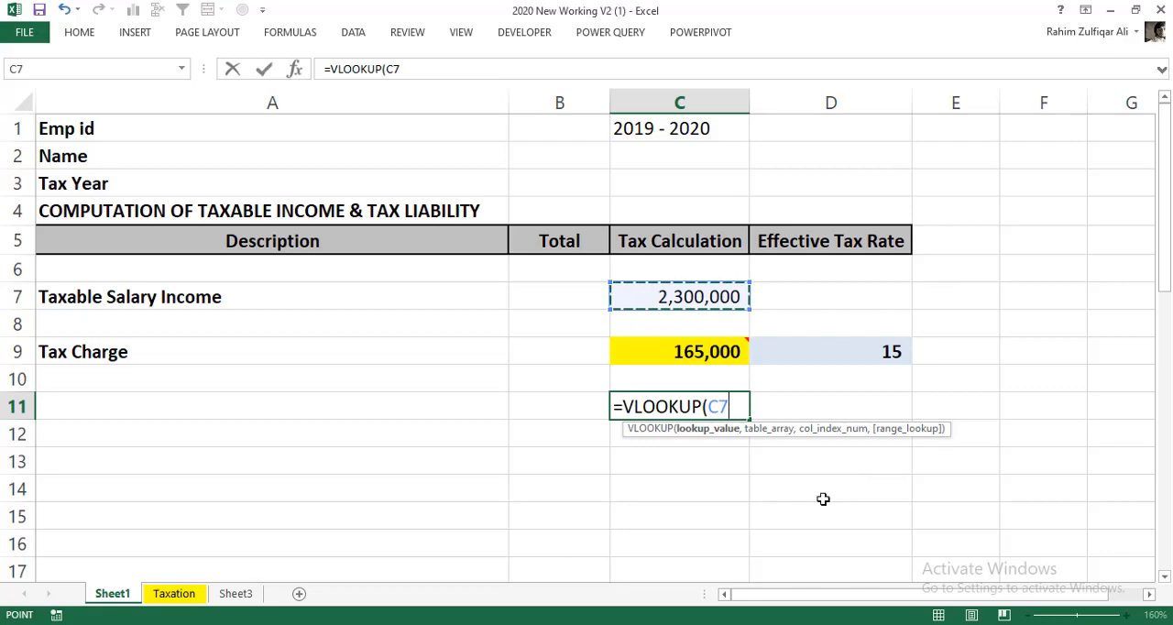
text(,)
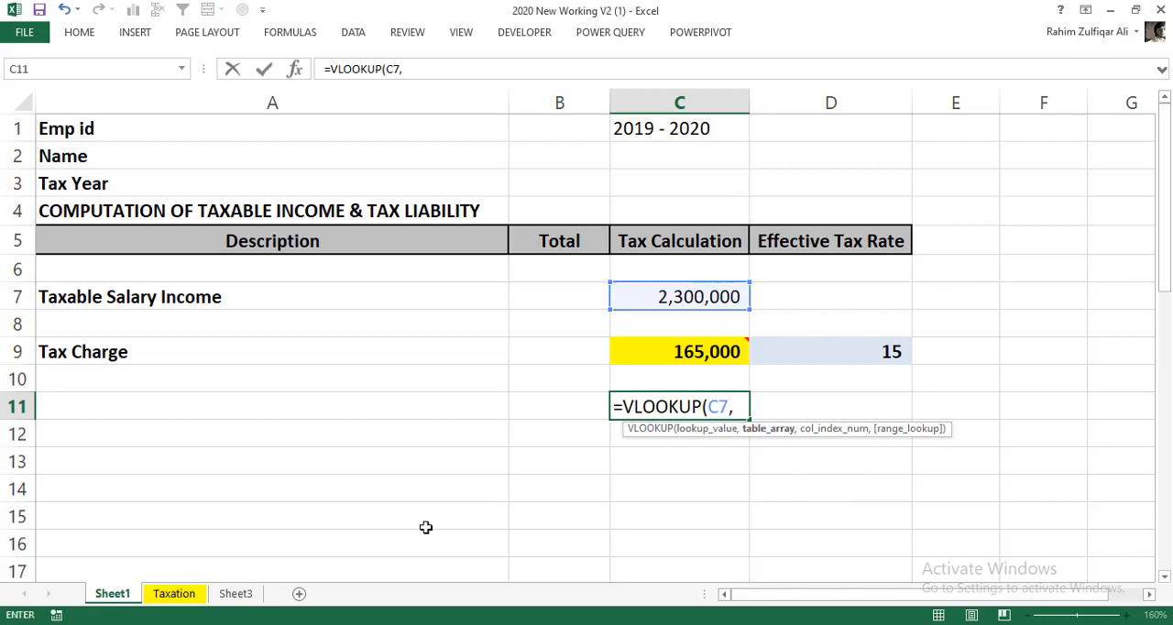
click(200, 592)
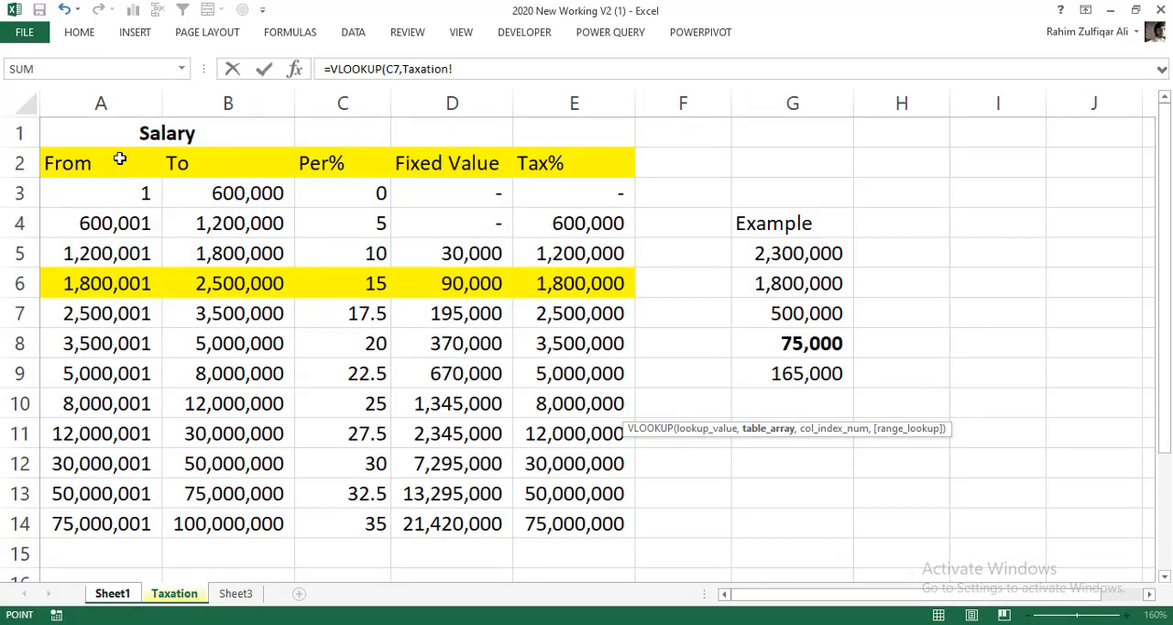
drag(116, 156, 582, 536)
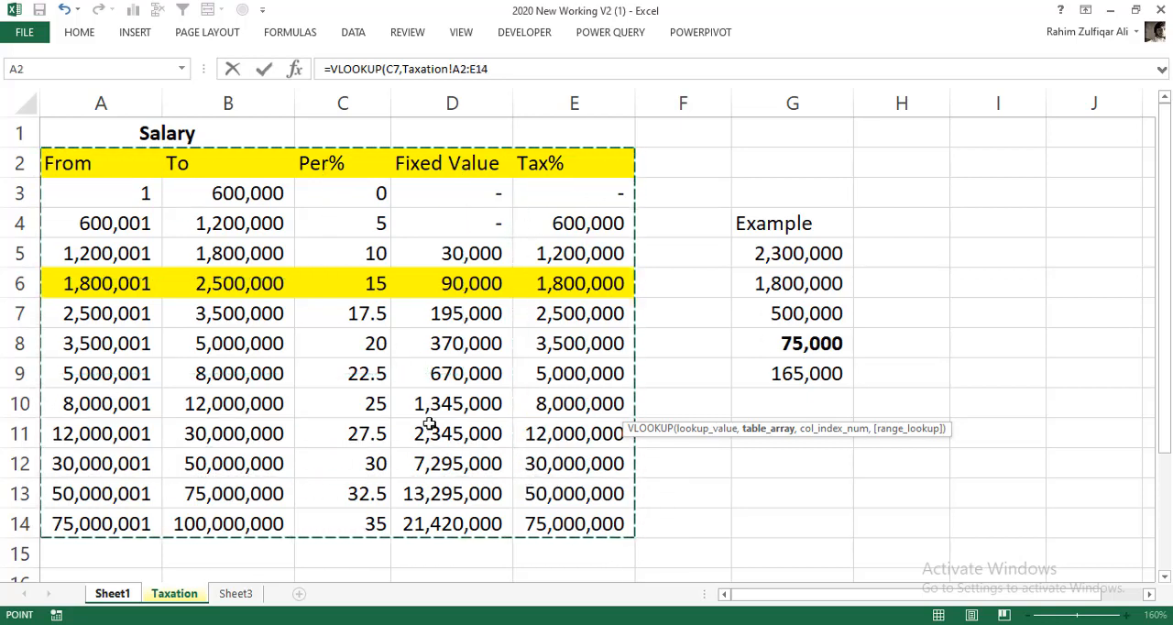
key(F4)
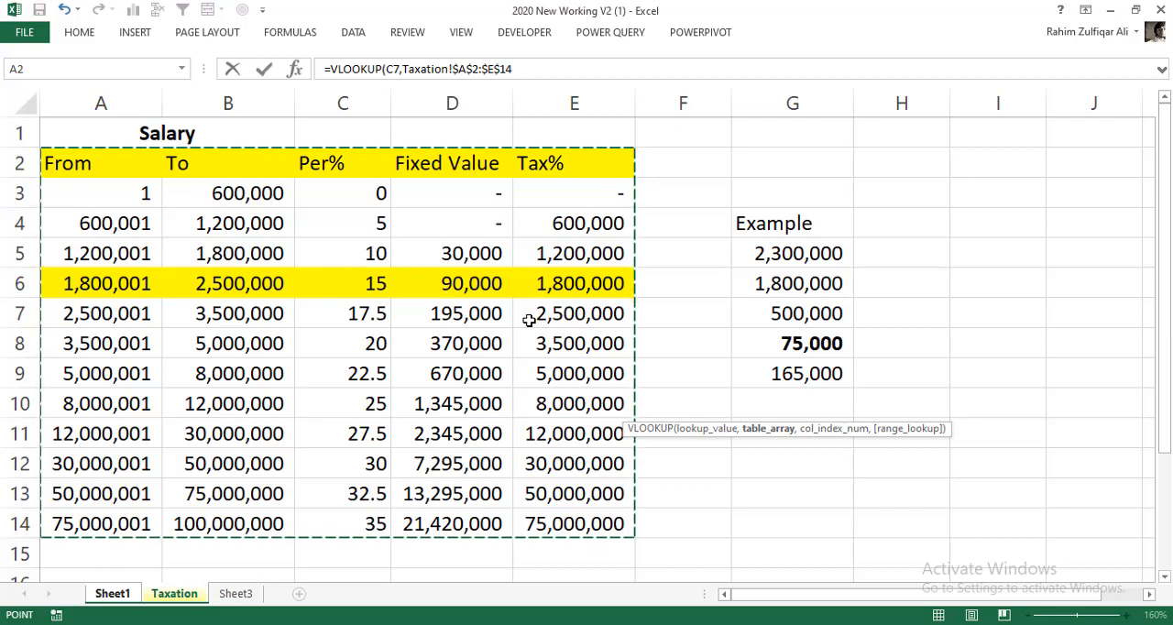
text(,3)
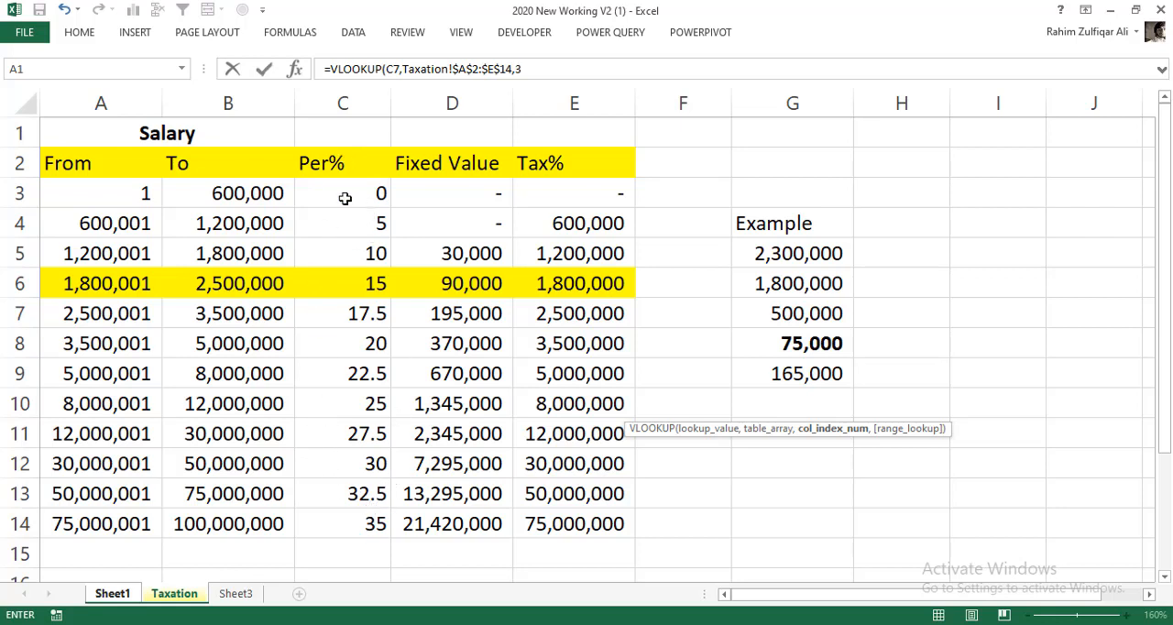
text(,true)
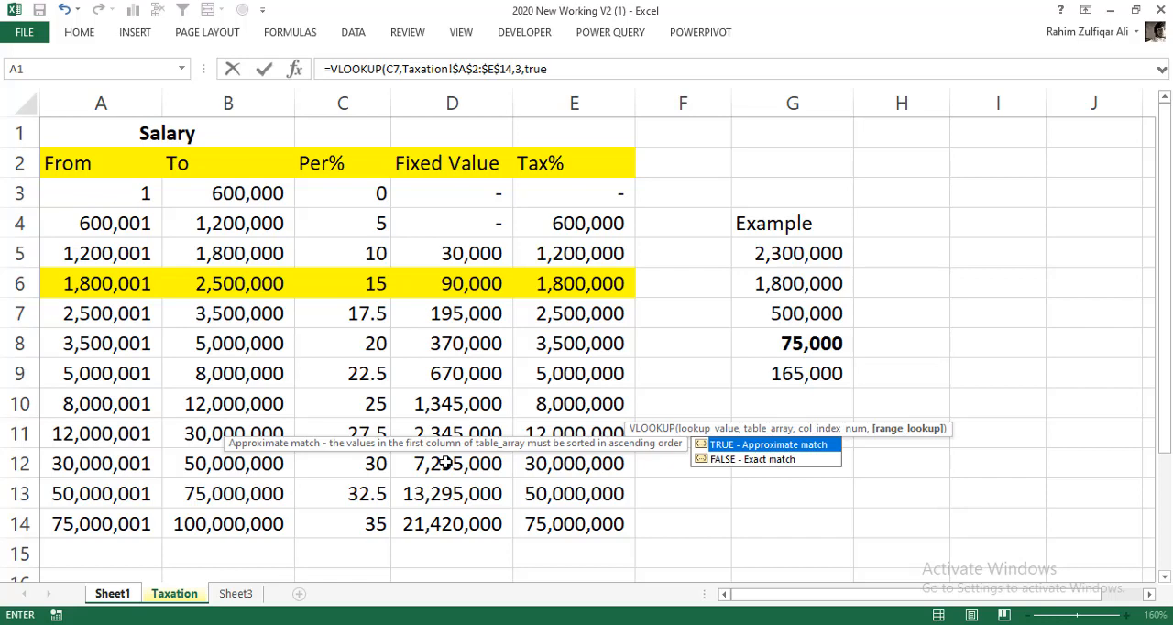
key(Return)
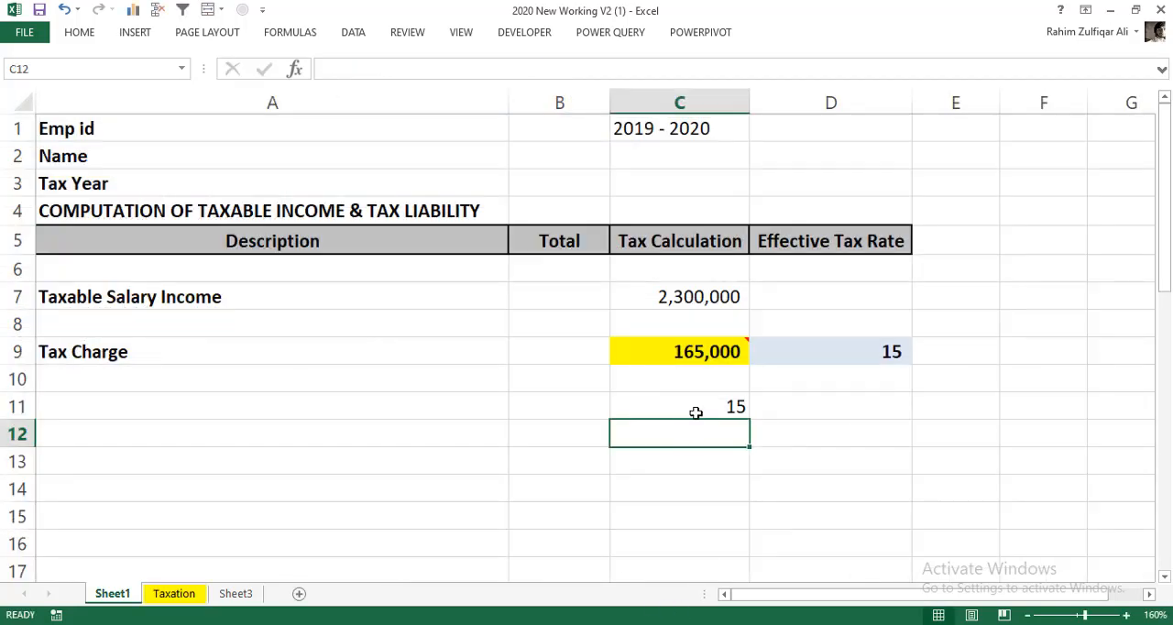
- Compare the percentage returned in C11 with the example salary and the highlighted slab's range and Per% on the Taxation sheet
click(696, 413)
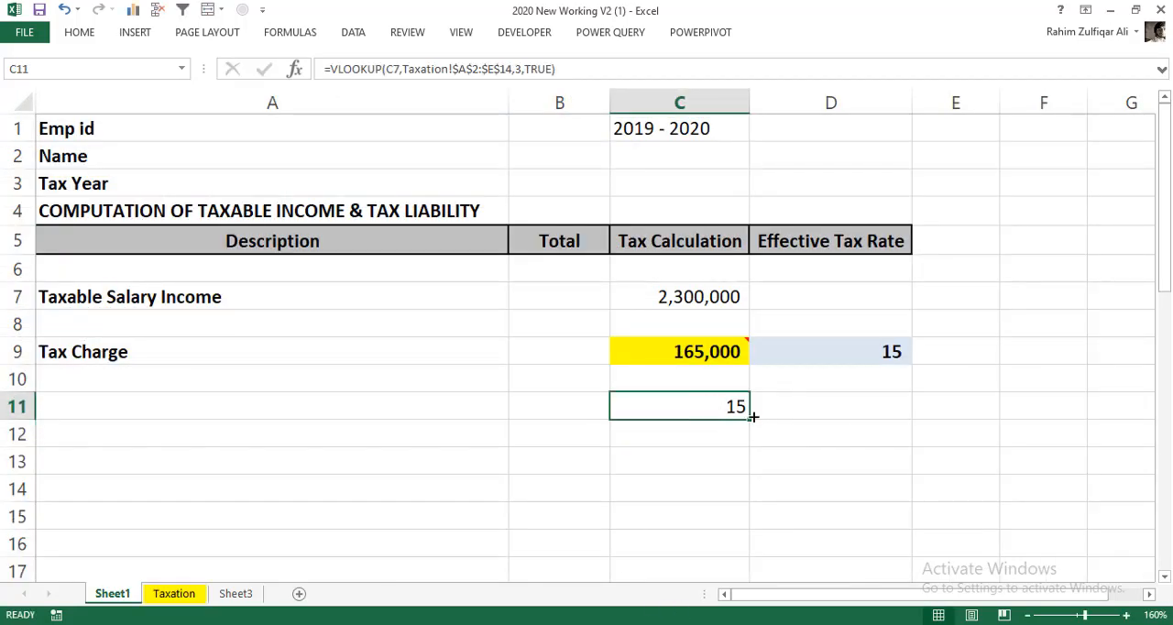
click(190, 594)
click(767, 254)
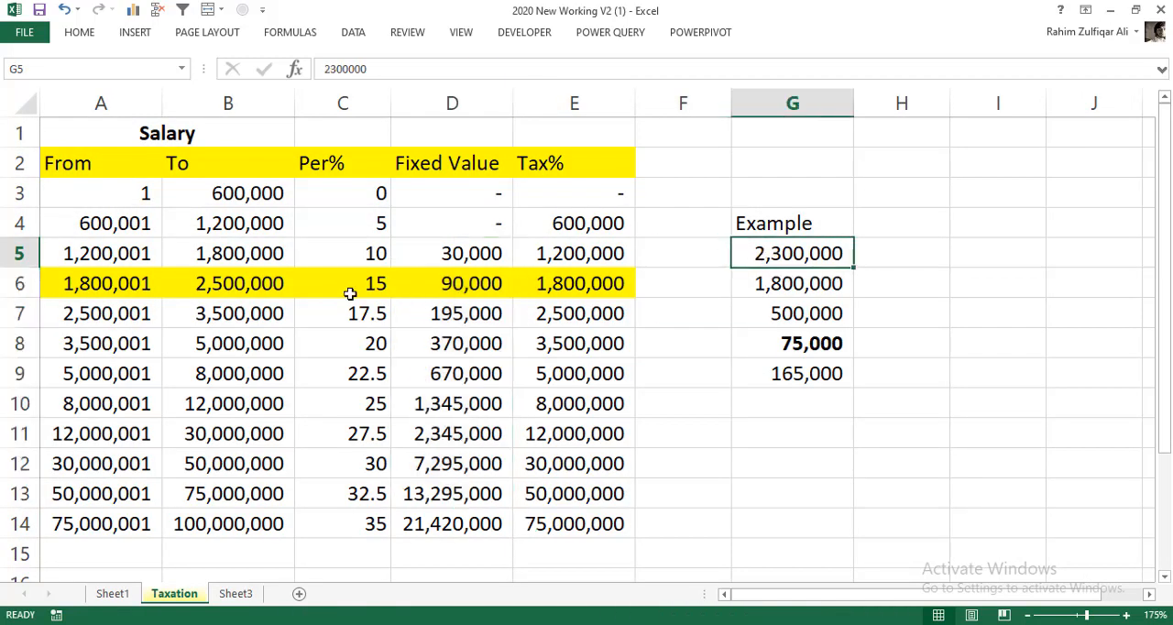
click(143, 288)
click(197, 287)
click(348, 292)
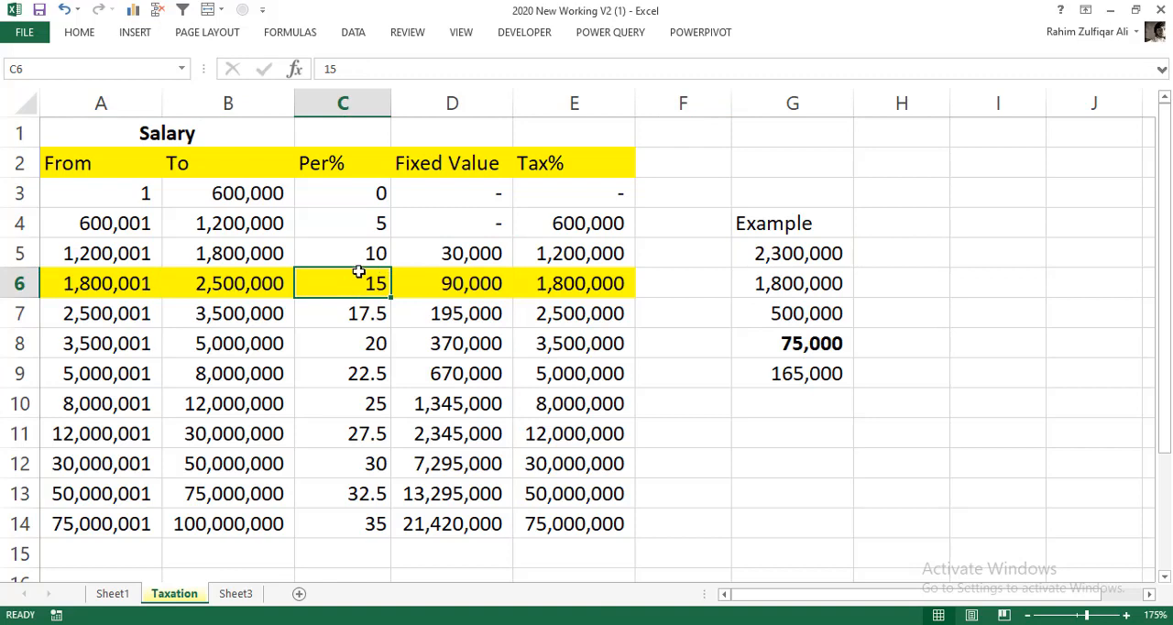
click(118, 599)
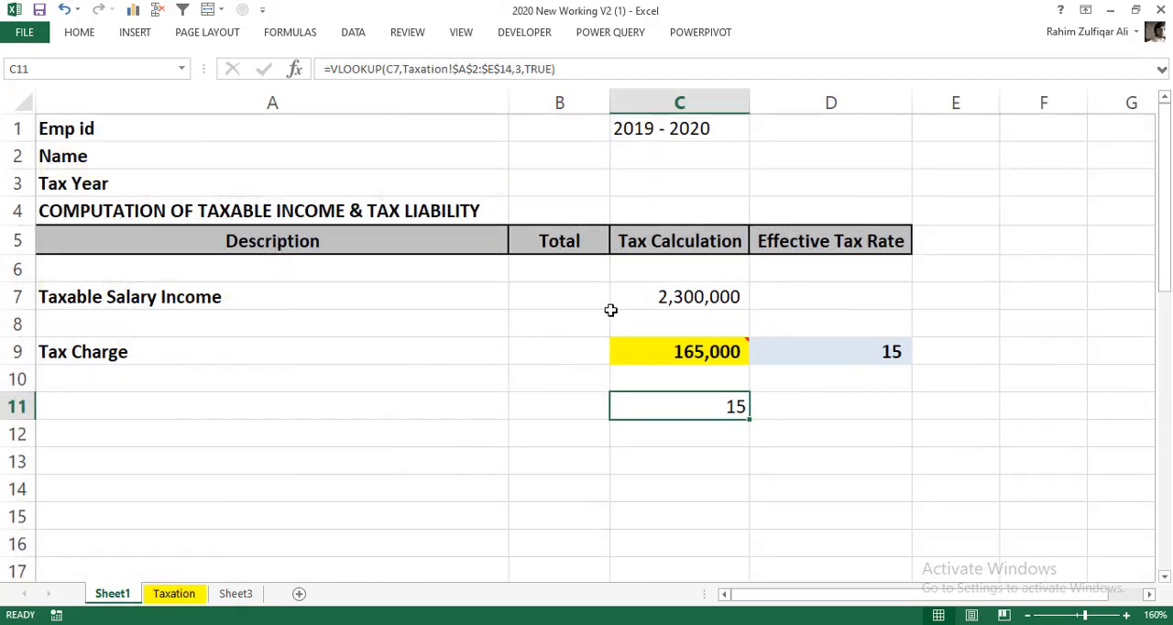
- Set the taxable salary in C7 to 4,500,000 and check the rate lookup in C11
double_click(654, 298)
drag(672, 298, 694, 296)
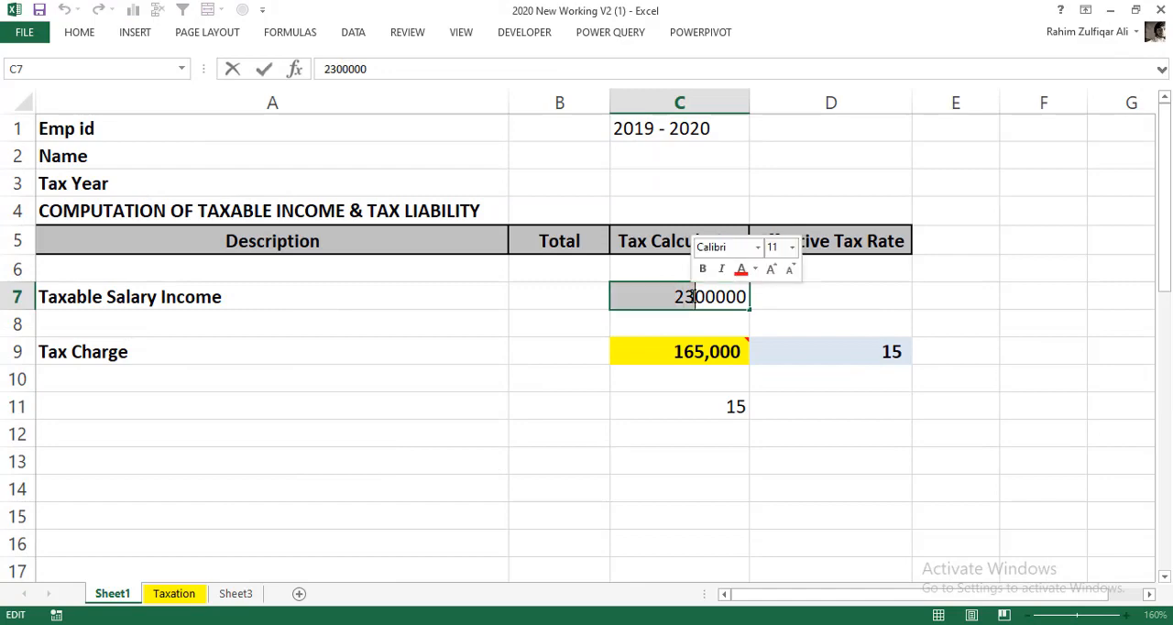
text(45)
key(Return)
click(686, 404)
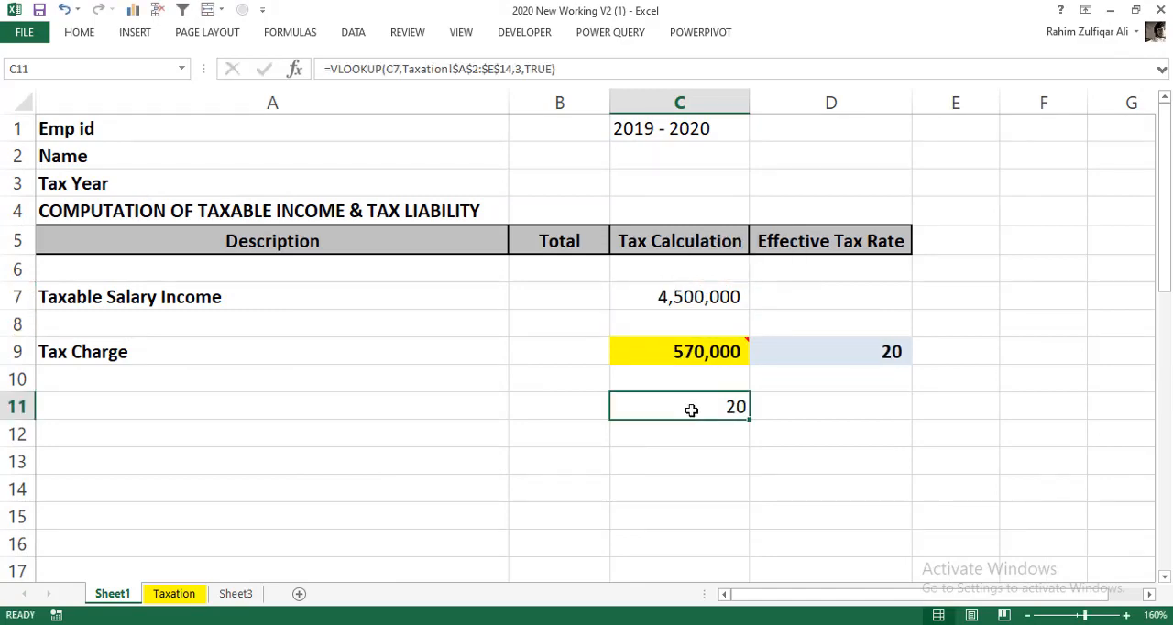
- Check the percentage of the 3,500,001 to 5,000,000 slab on the Taxation sheet, then undo the salary change on Sheet1
click(179, 593)
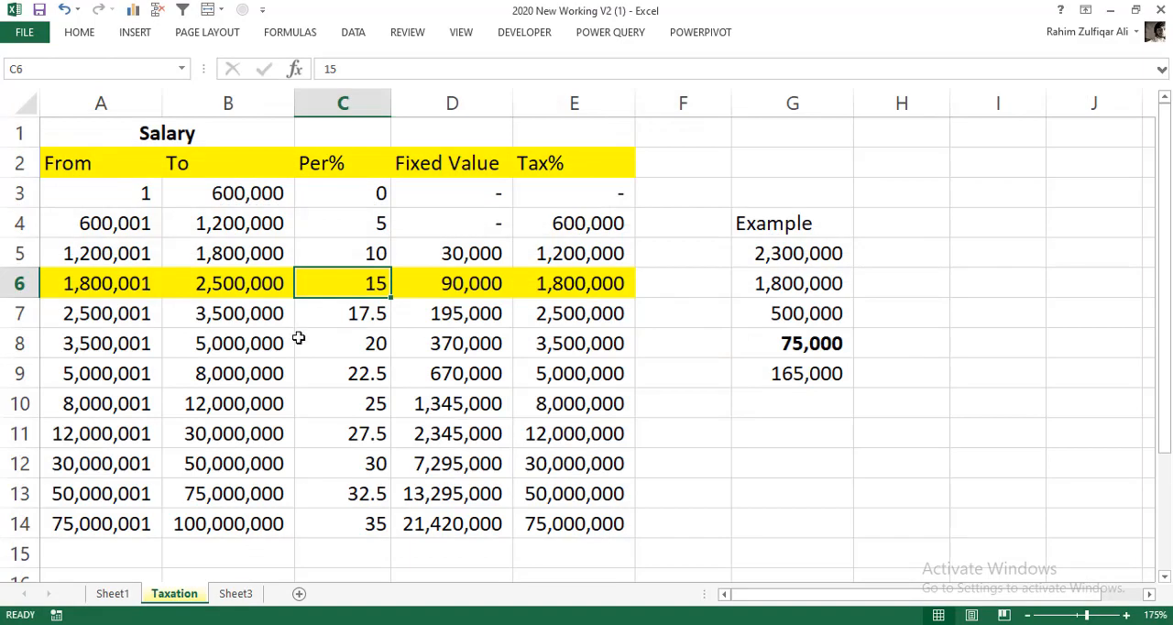
drag(137, 342, 555, 345)
click(339, 348)
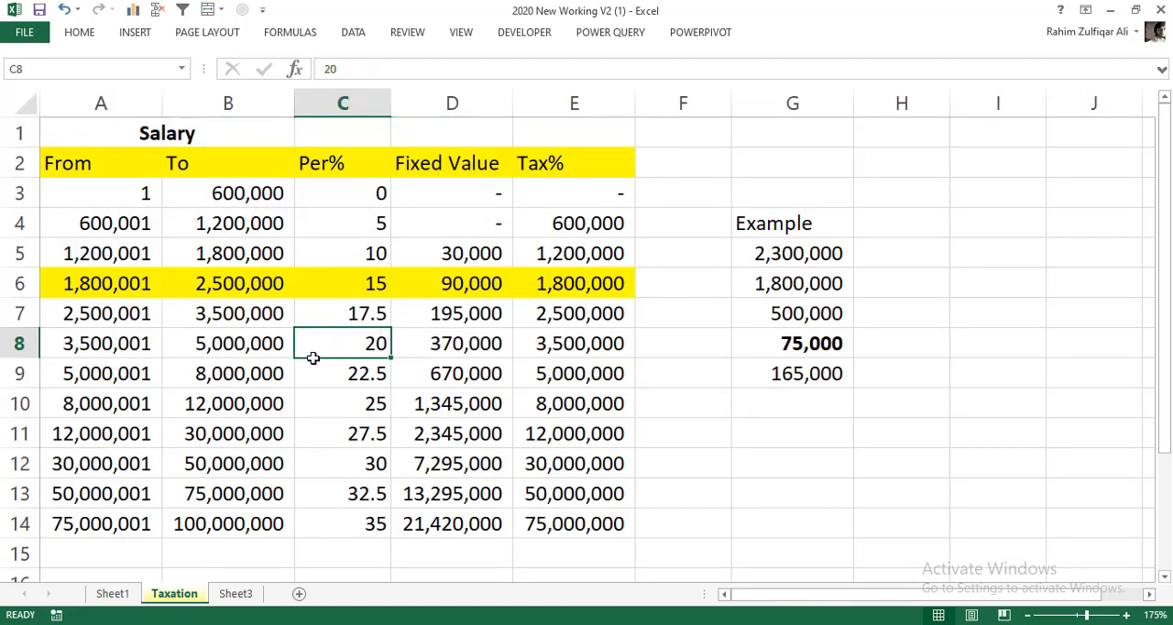
click(113, 594)
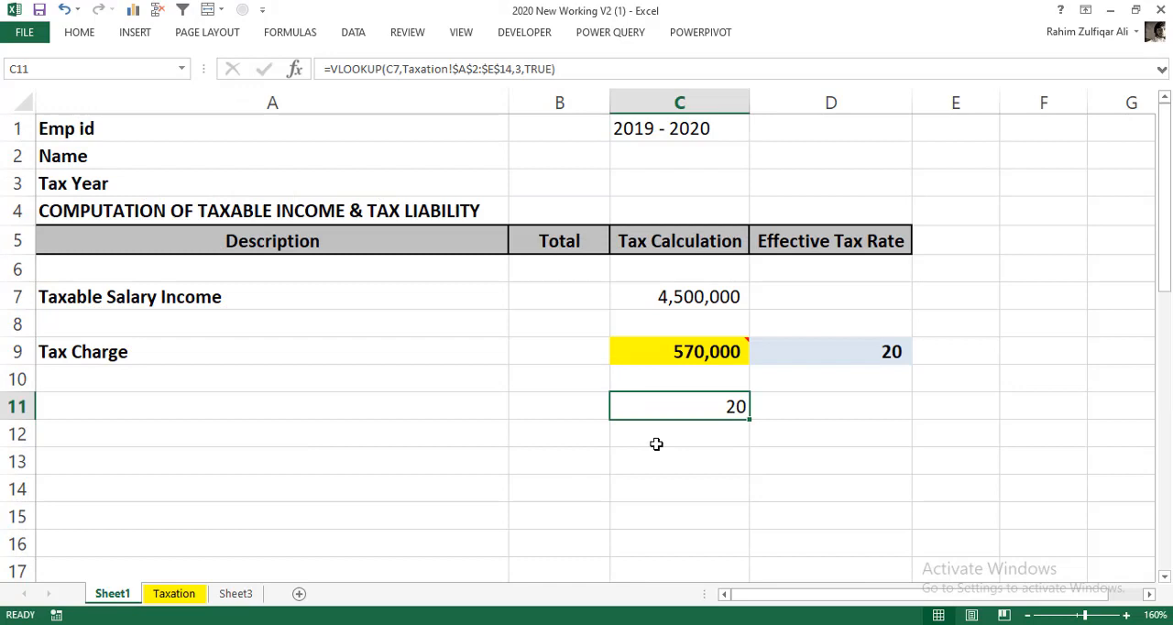
key(ctrl+z)
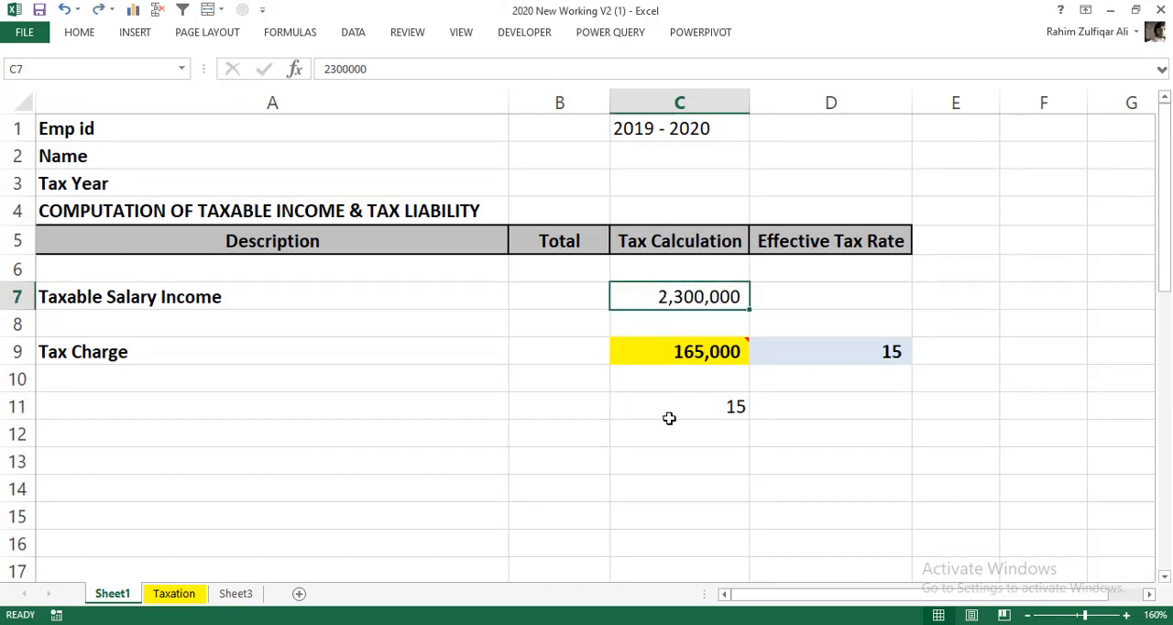
click(668, 414)
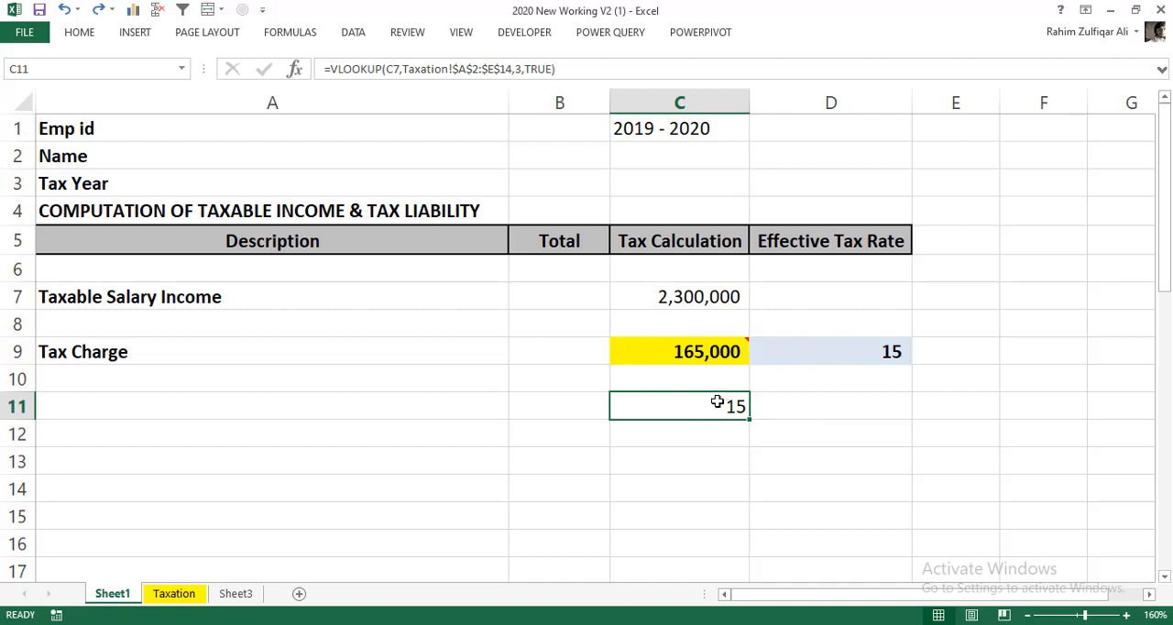
click(688, 437)
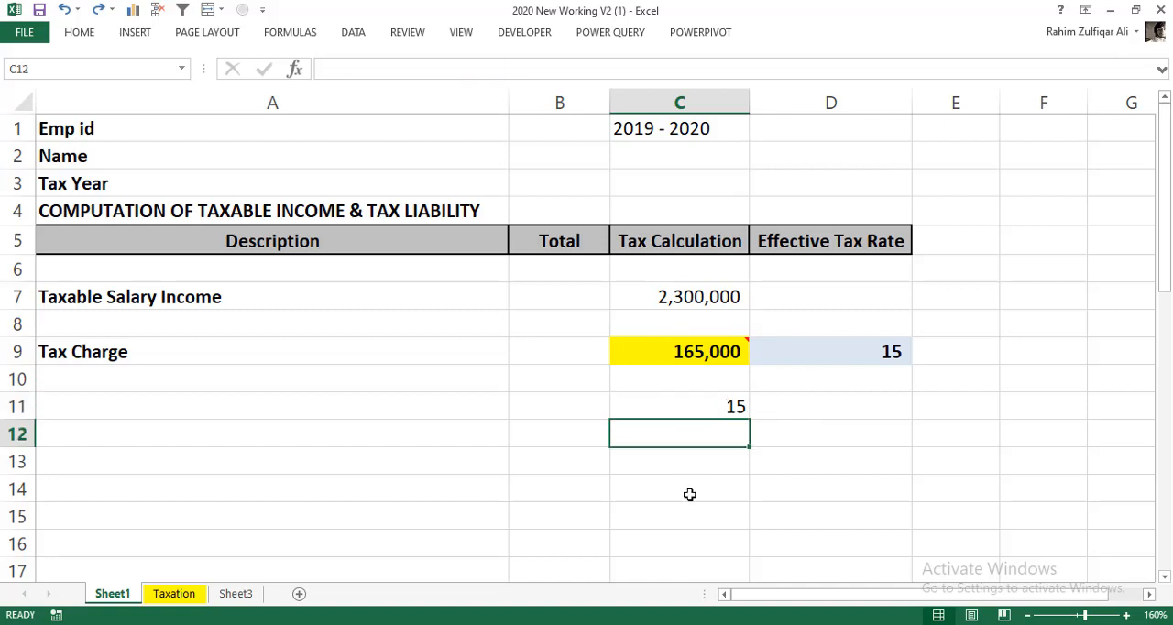
text(=)
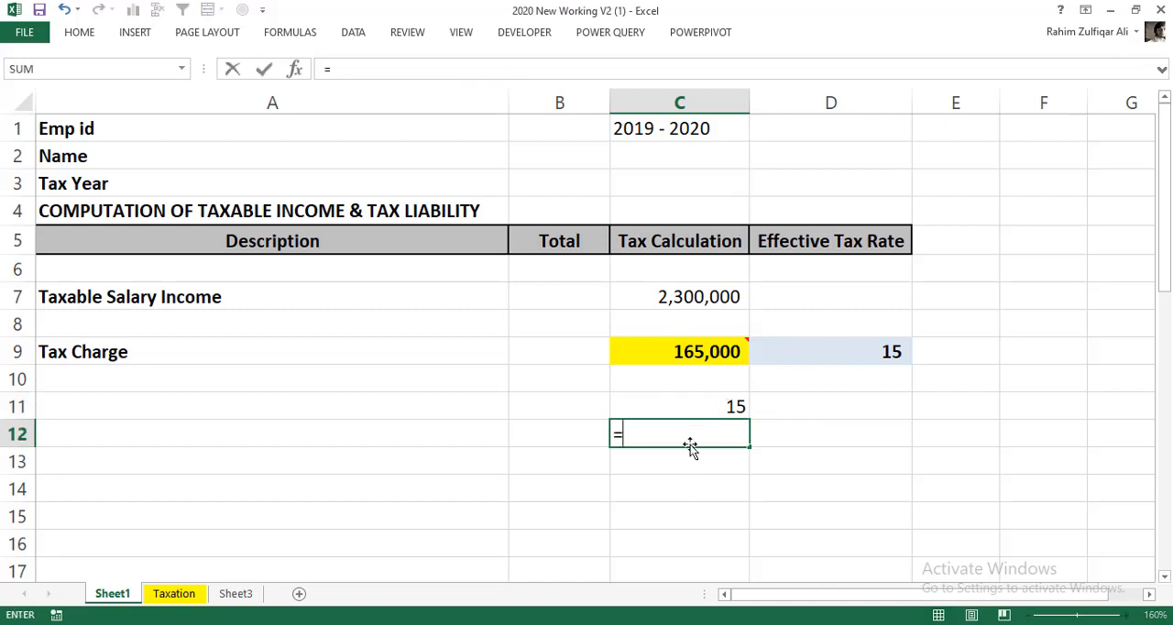
click(669, 303)
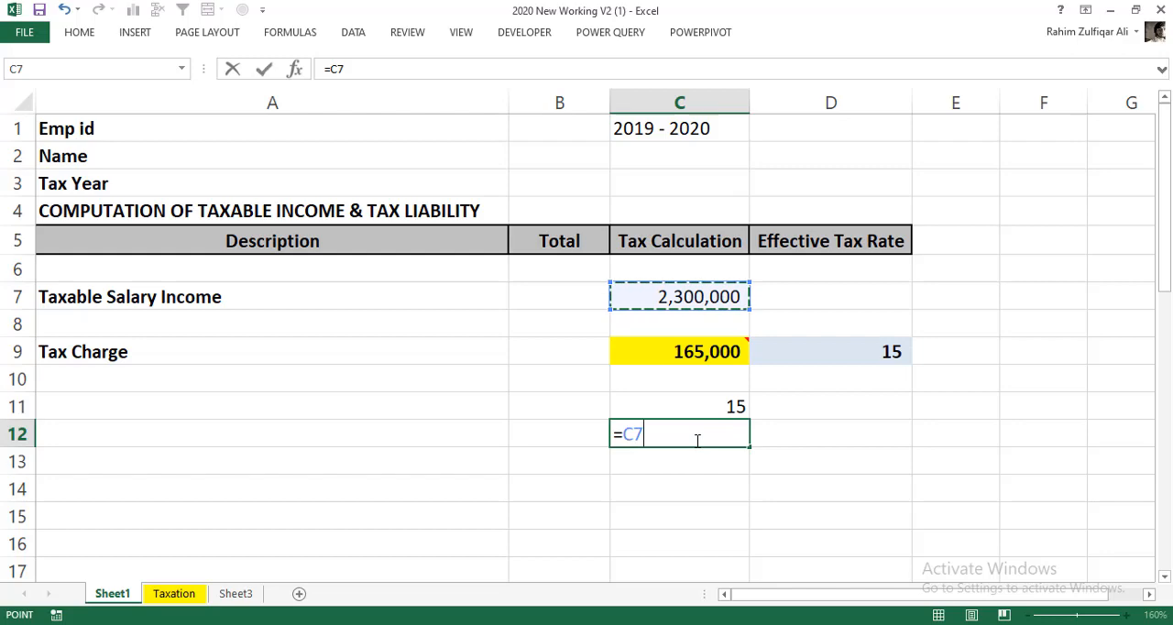
key(Escape)
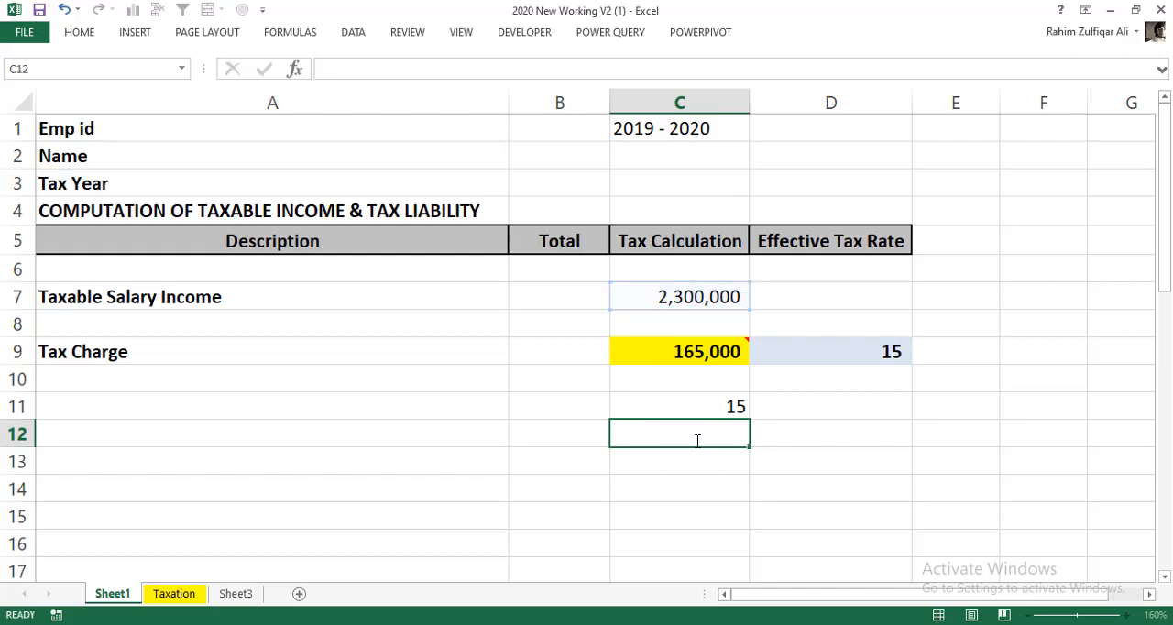
- Review the example salary against the highlighted slab's From and Tax% amounts on the Taxation sheet, then return to Sheet1
click(170, 593)
click(748, 255)
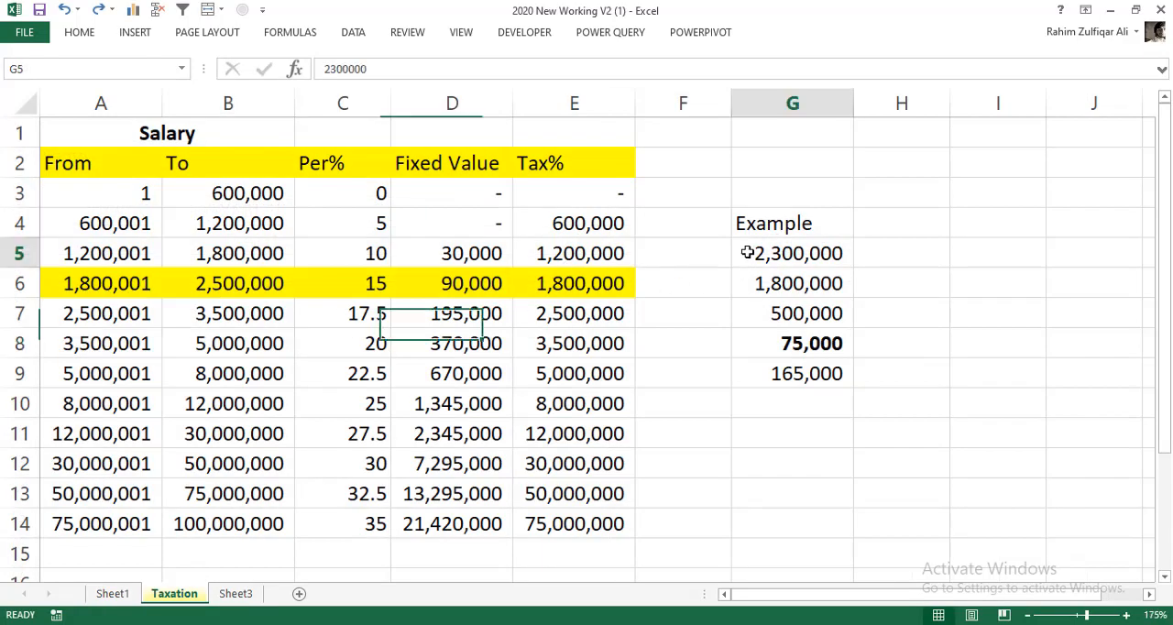
click(121, 283)
drag(121, 284, 616, 284)
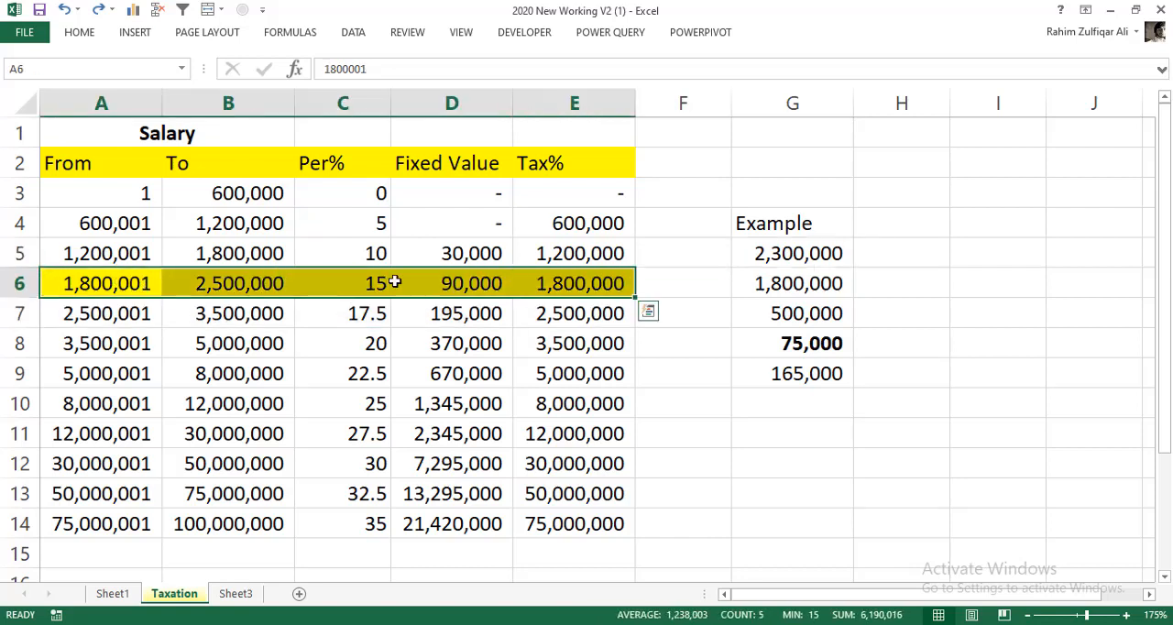
click(155, 284)
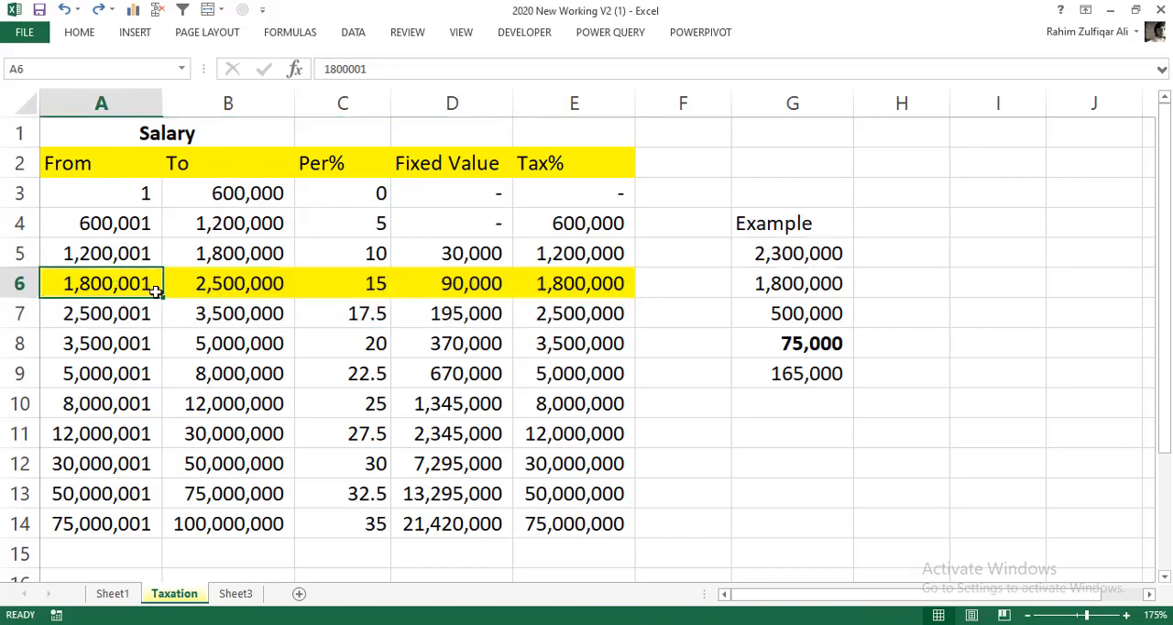
click(540, 289)
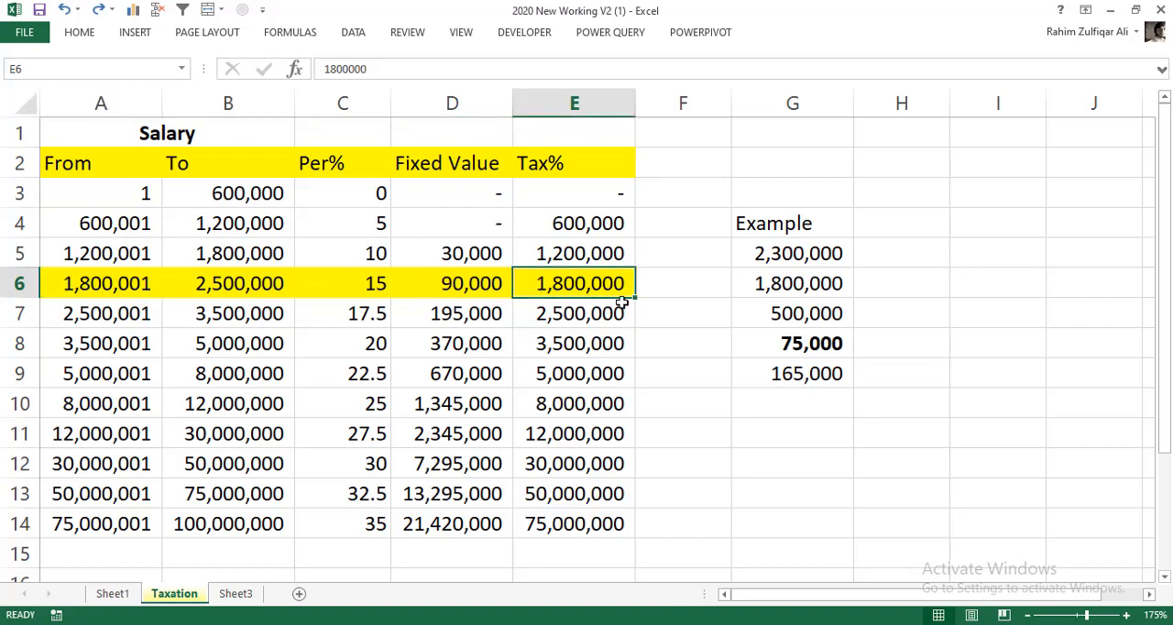
click(113, 594)
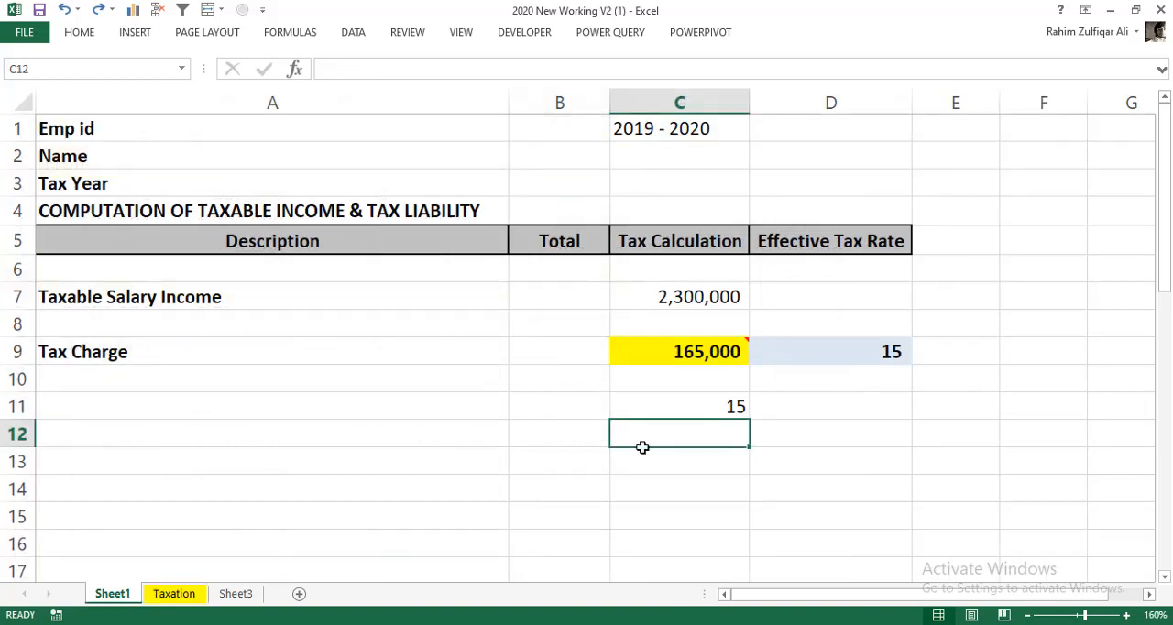
- Start a VLOOKUP formula in C12 with the taxable salary in C7 as its lookup value
click(654, 303)
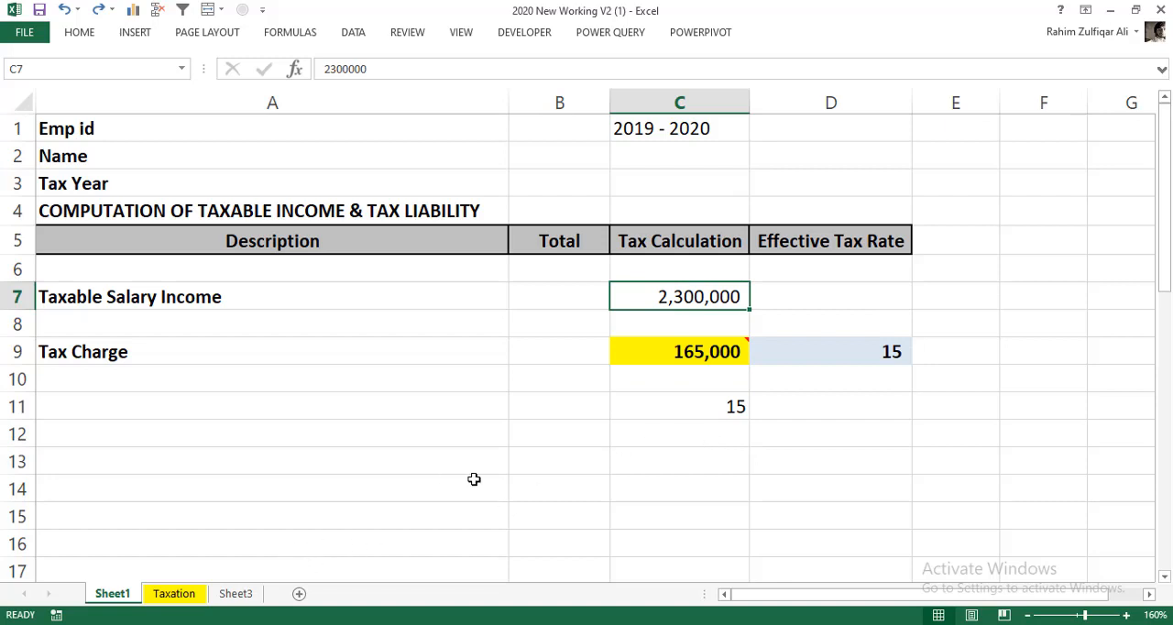
click(691, 440)
click(670, 453)
click(662, 434)
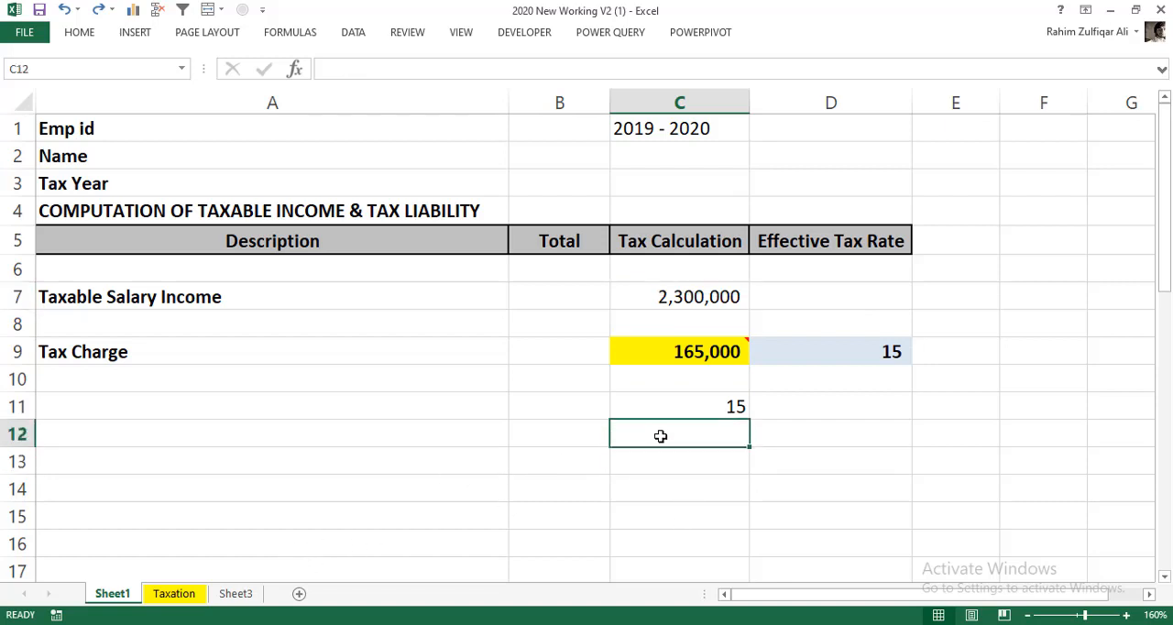
text(=)
click(692, 292)
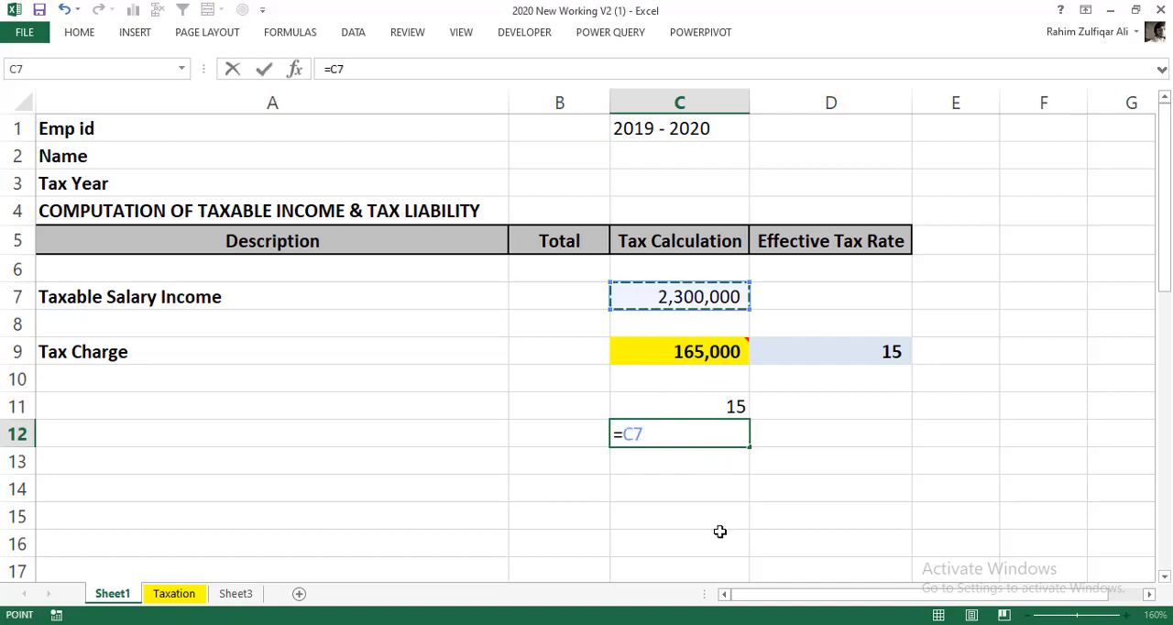
key(BackSpace)
key(BackSpace)
text(V)
key(Tab)
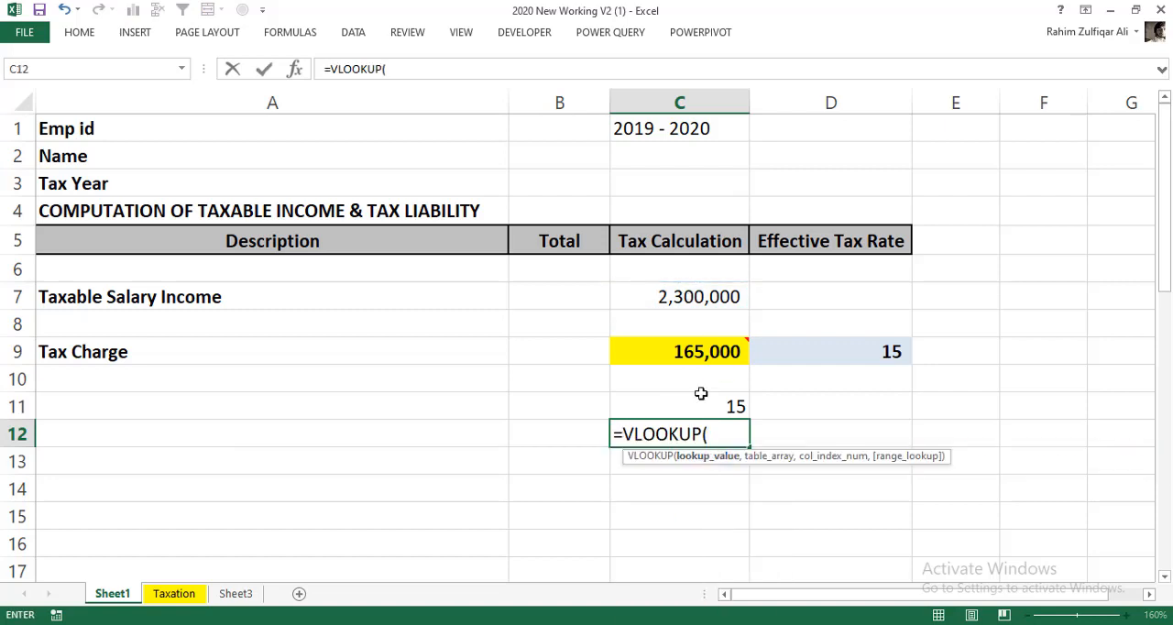
click(701, 297)
text(,)
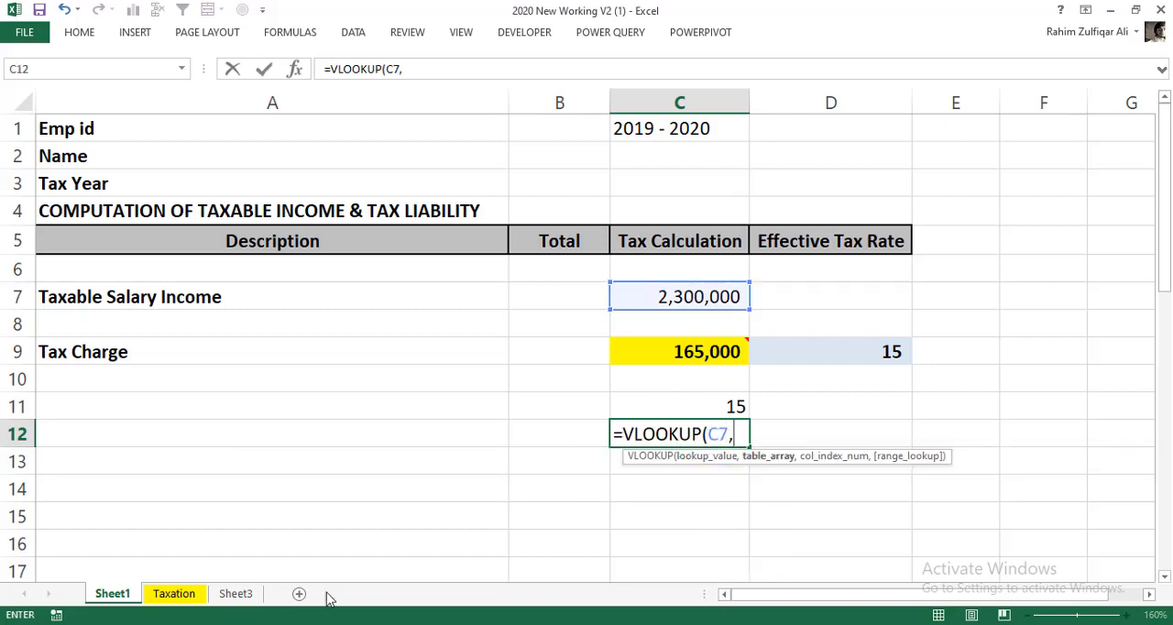
- Complete the C12 lookup with the absolute range Taxation!$A$2:$E$14, column 5 and TRUE for approximate match
click(174, 593)
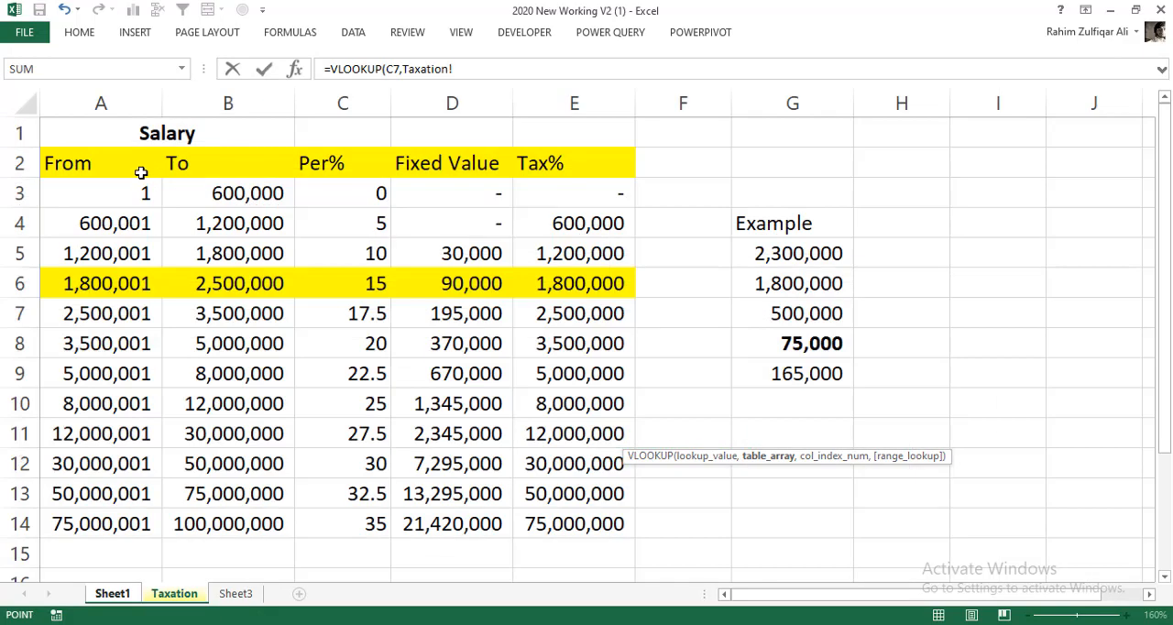
drag(142, 172, 581, 526)
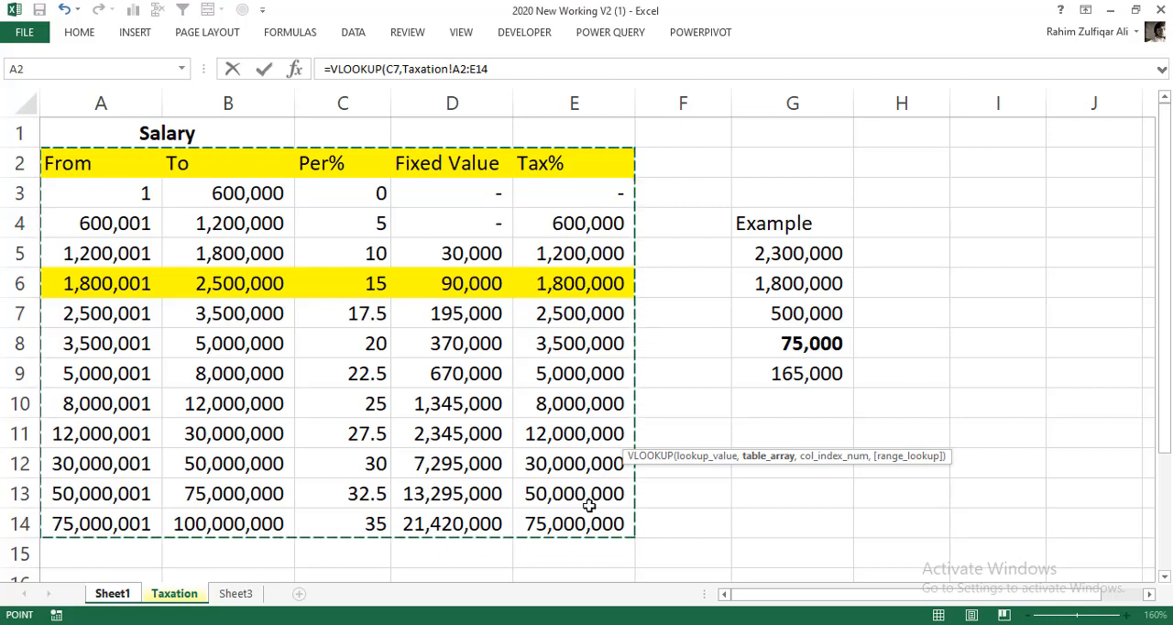
key(F4)
text(,)
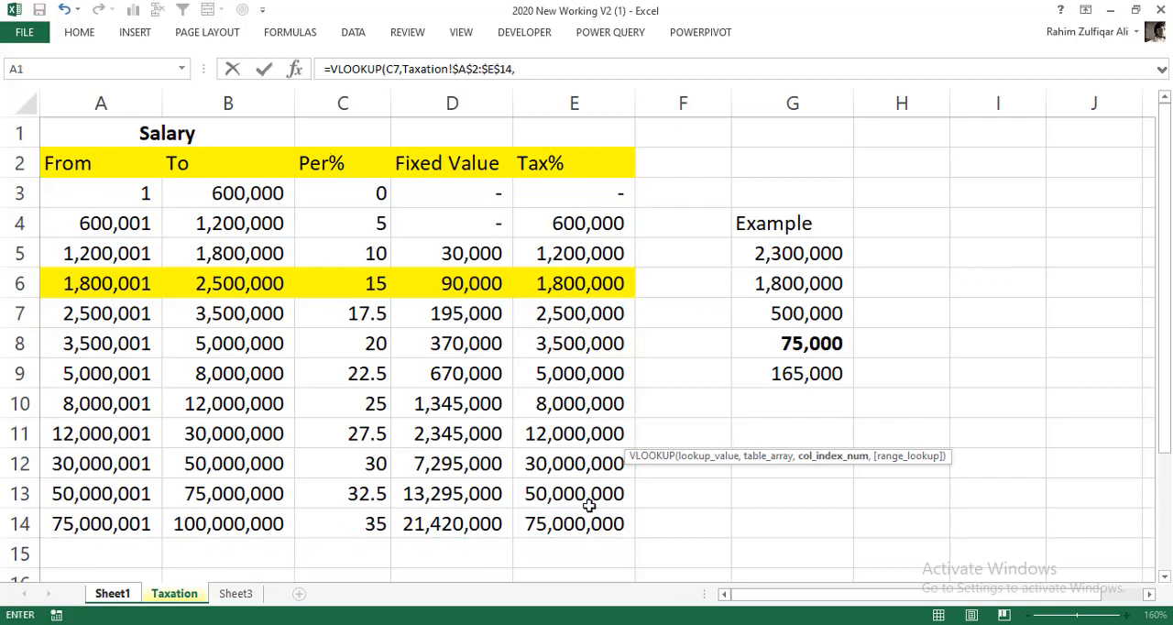
text(5,tru)
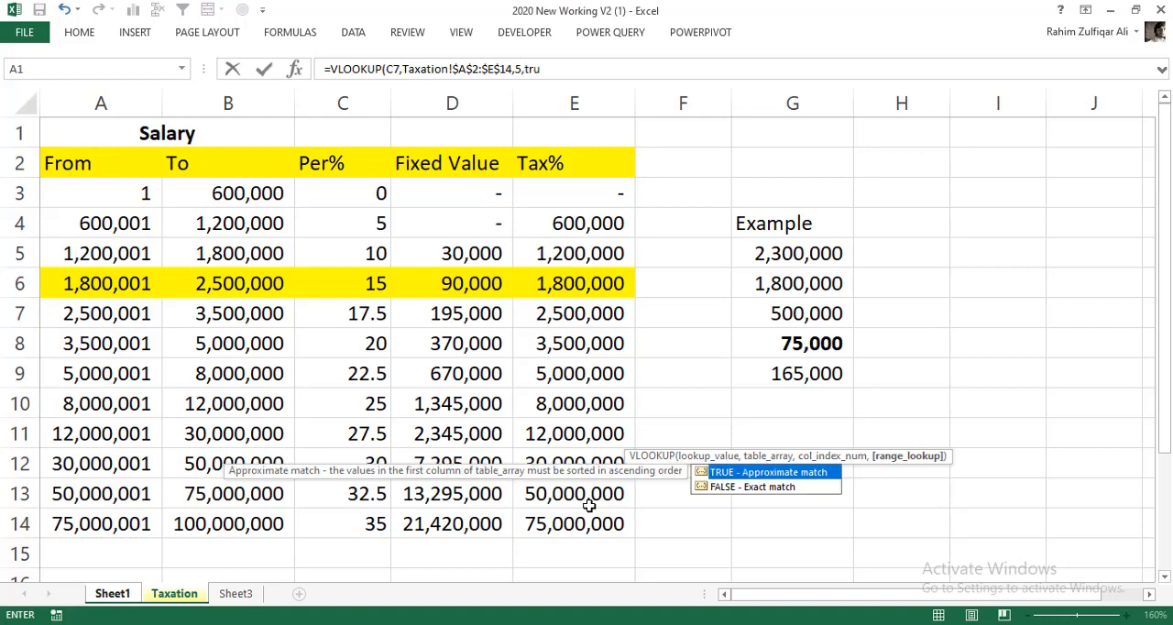
text(e)
key(Return)
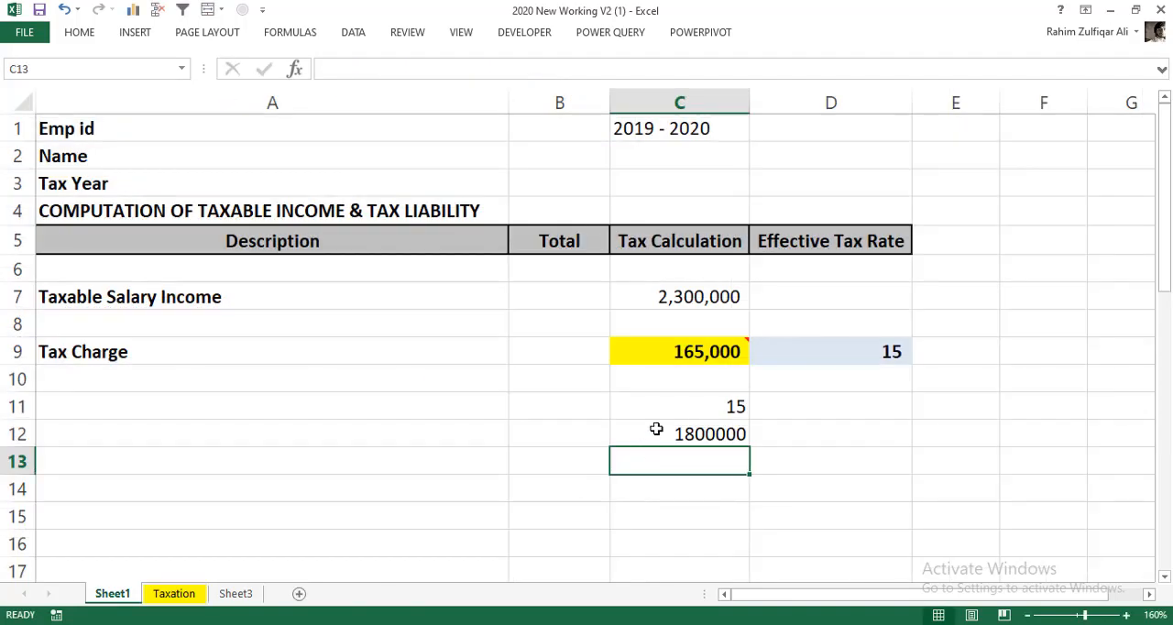
key(Up)
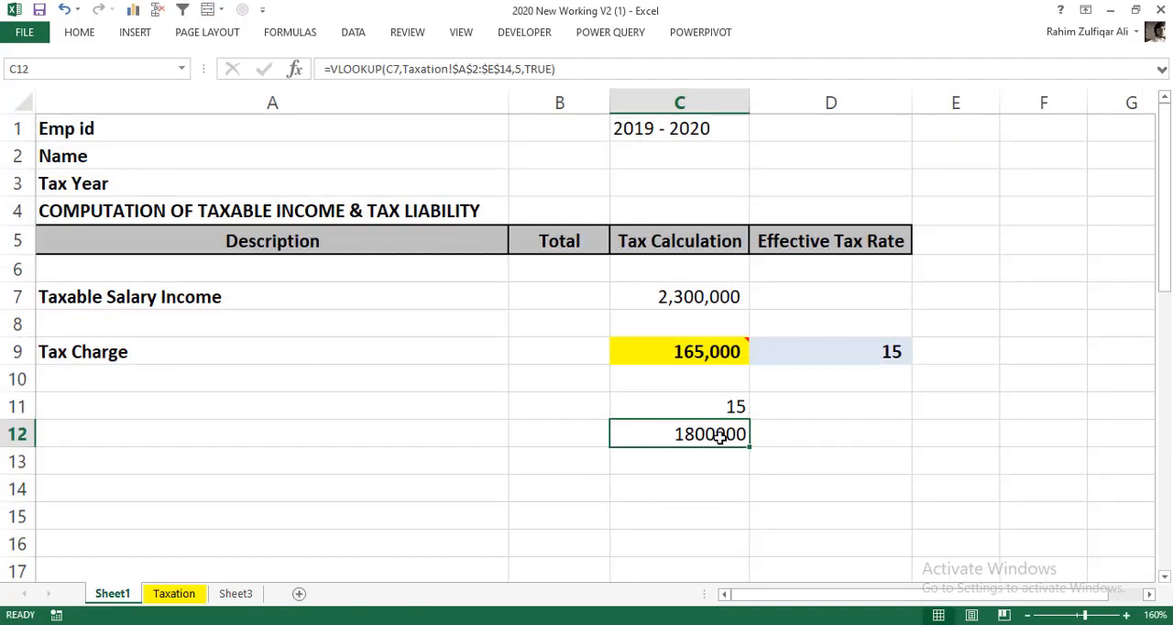
- In C13, subtract the looked-up slab amount from the taxable salary with =C7-C12
click(703, 455)
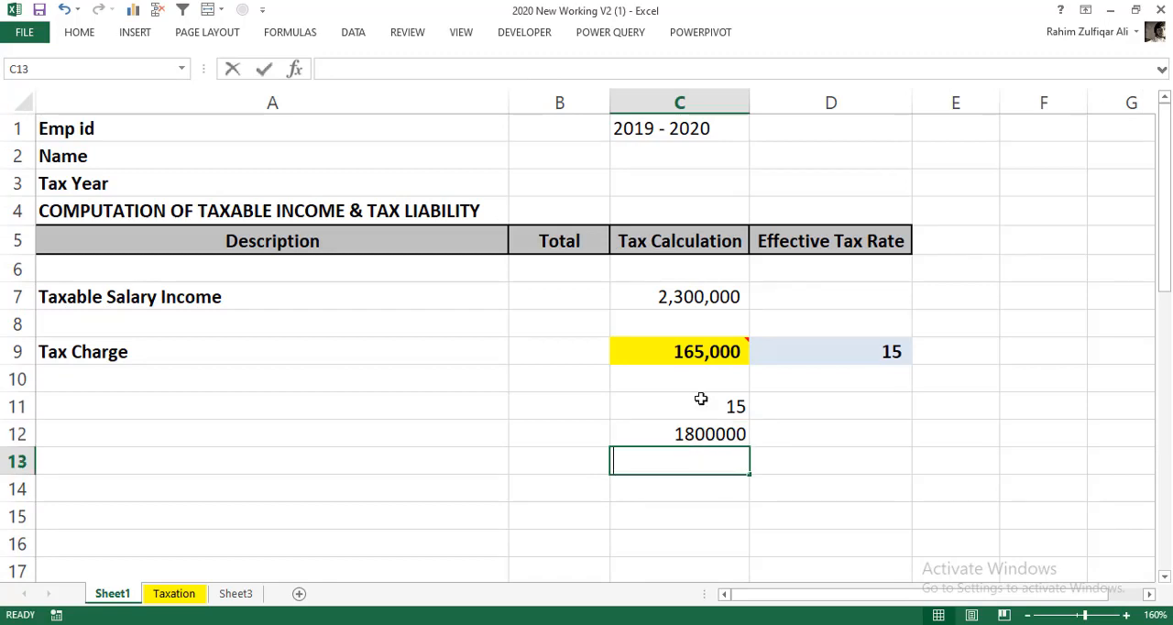
text(=)
click(688, 296)
text(-)
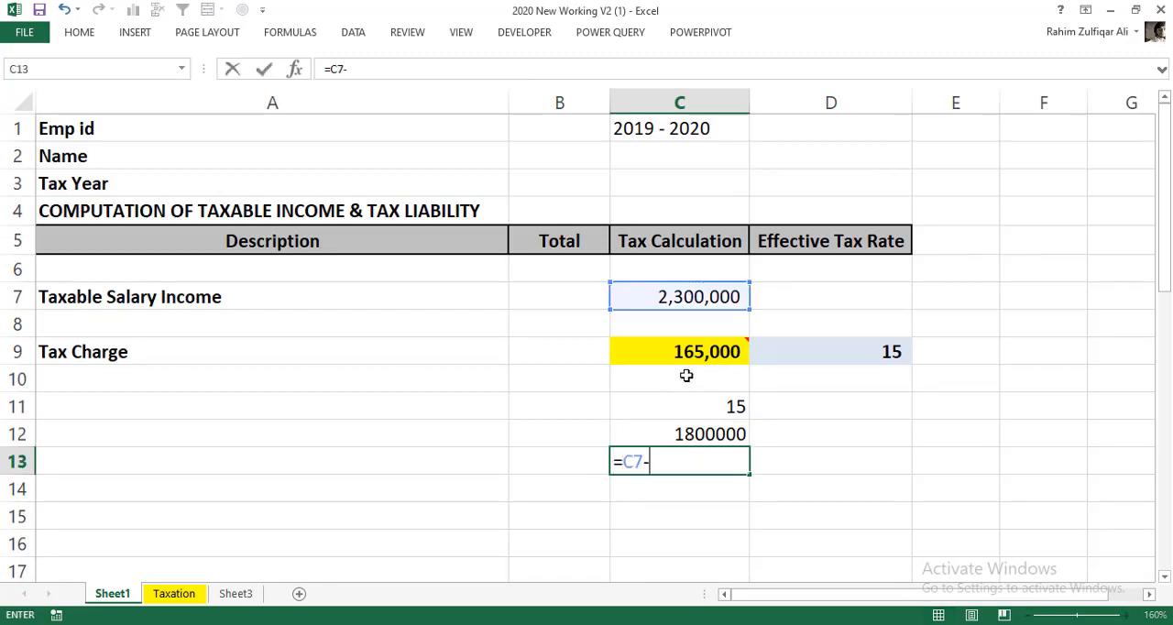
click(682, 430)
key(Return)
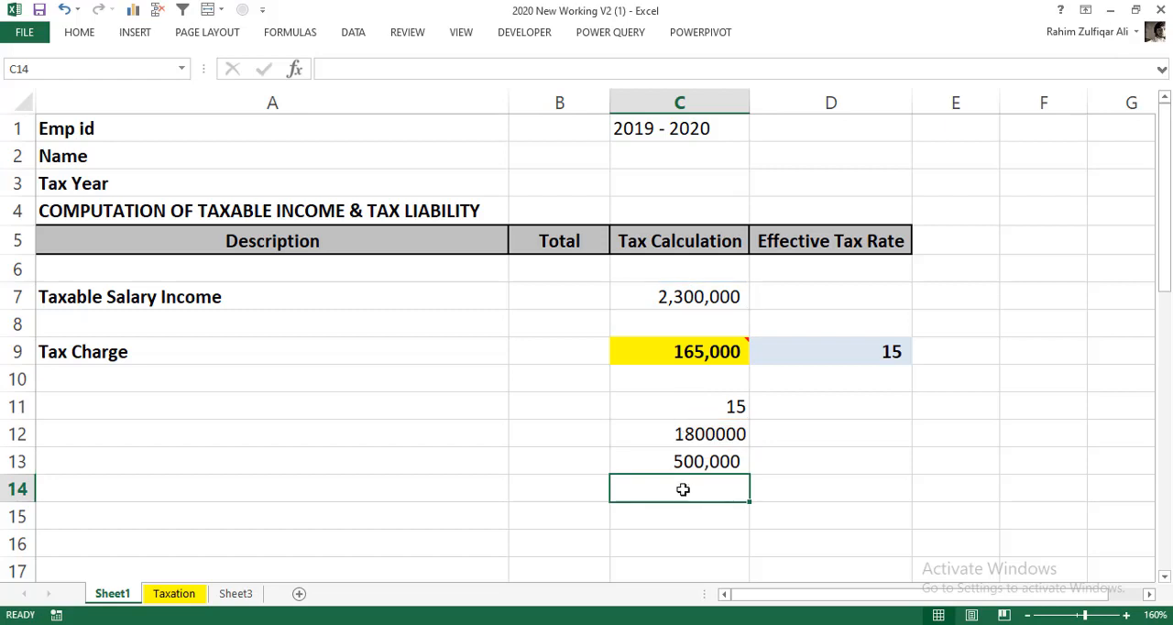
- In C14, calculate the tax on the excess amount with =C13*(C11/100)
text(=)
click(685, 463)
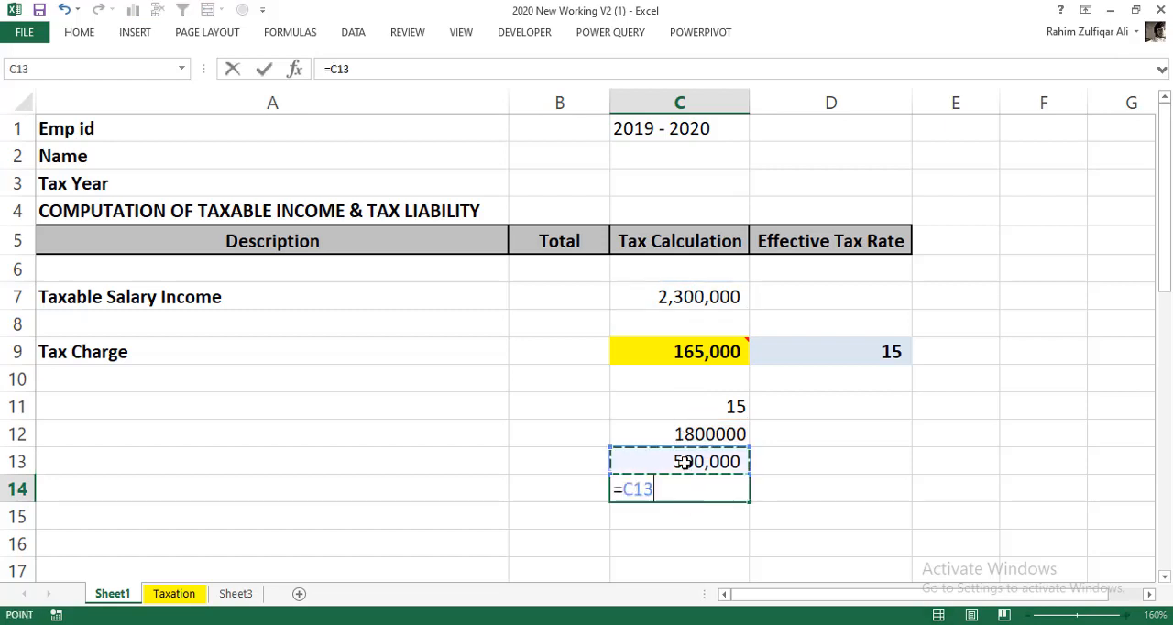
text(*)
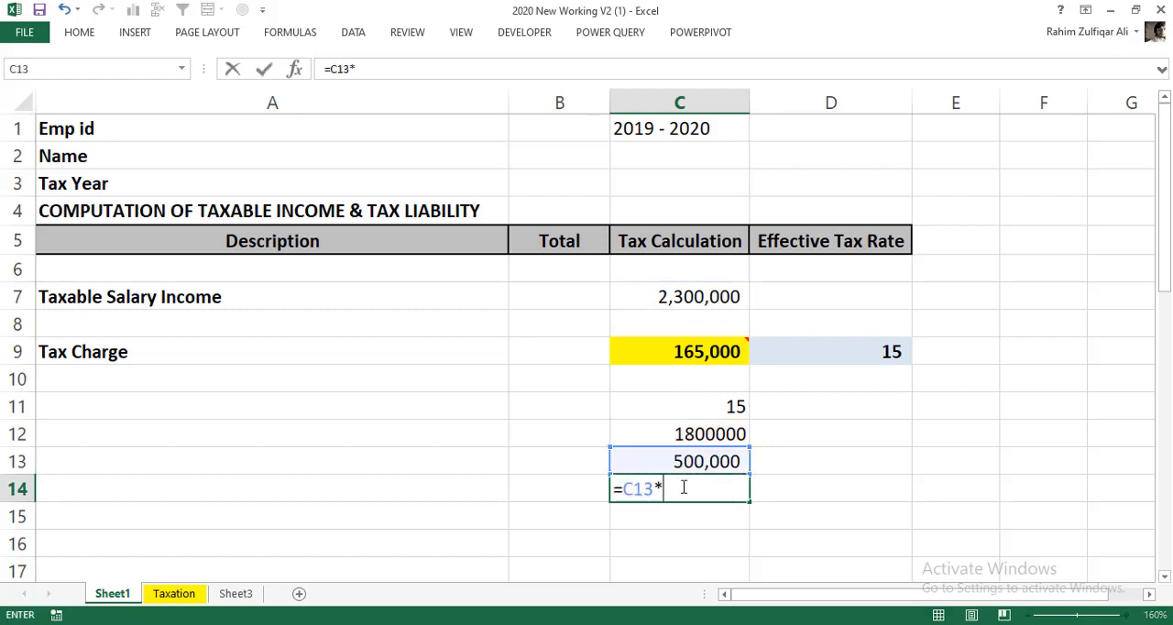
text(()
click(699, 411)
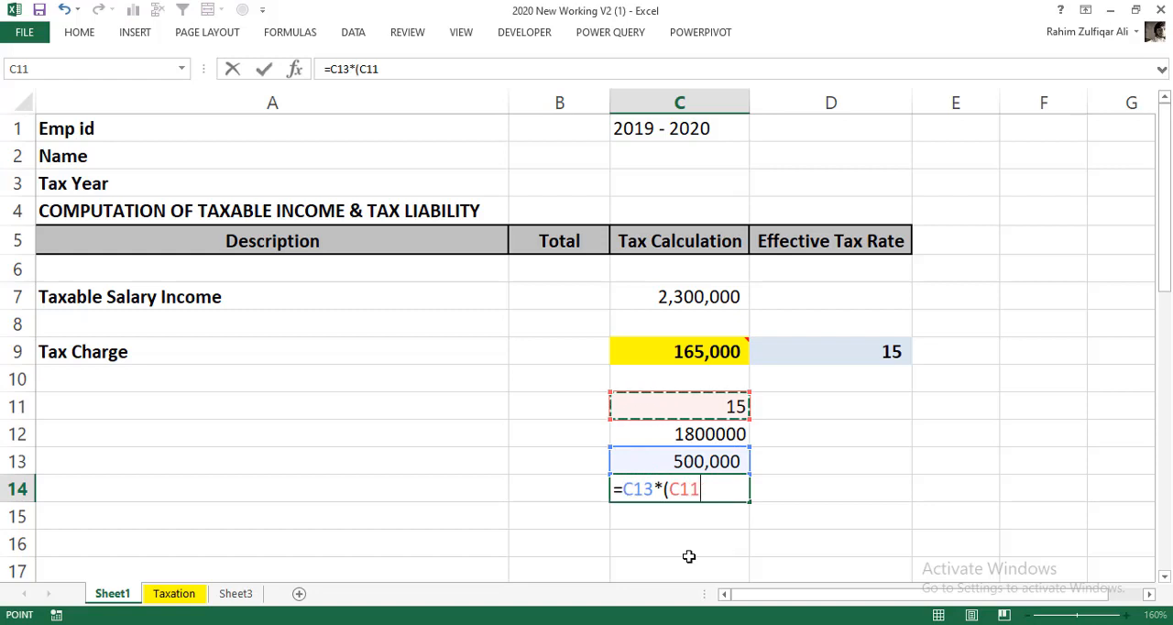
text(/100)
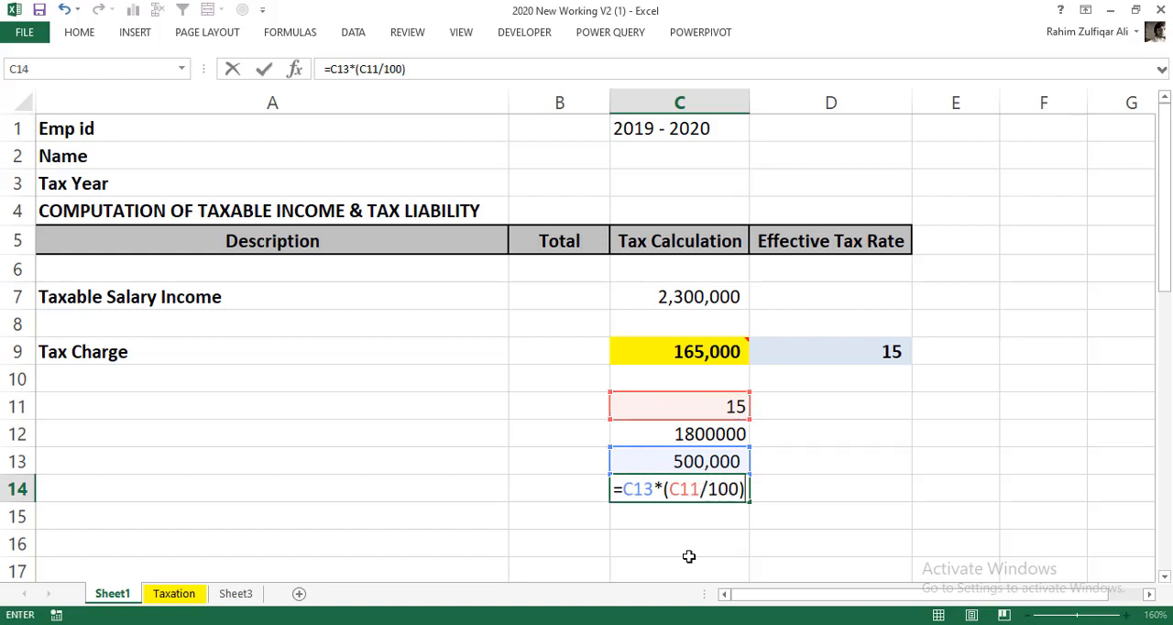
key(Return)
click(687, 489)
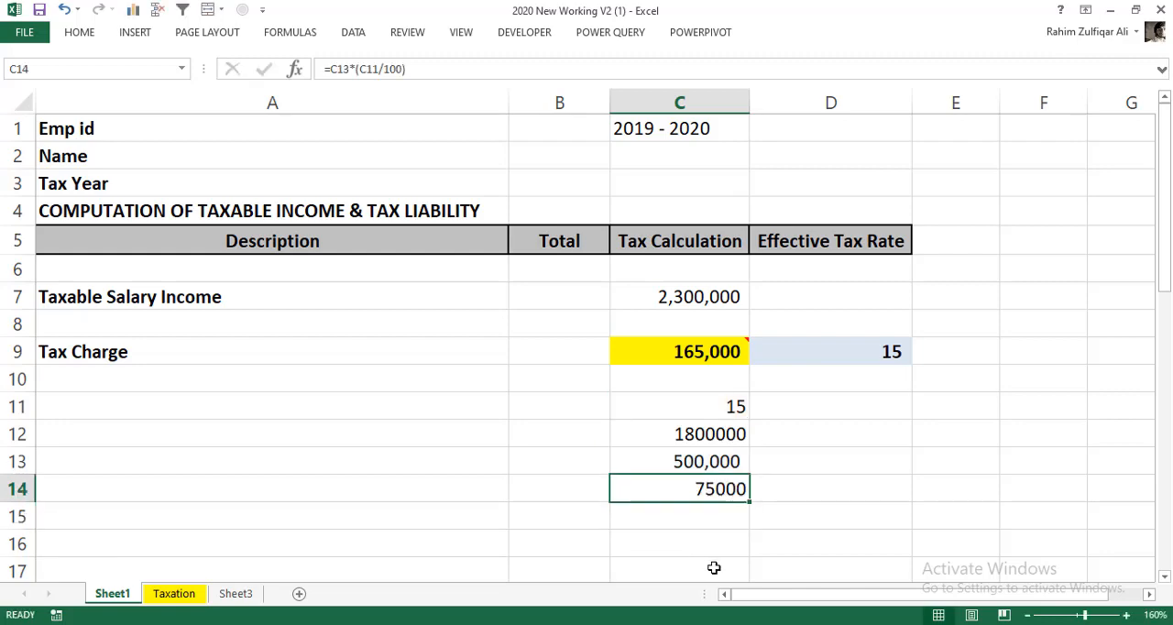
- In D14, look up the Fixed Value for the salary with =VLOOKUP(C7,Taxation!$A$2:$E$14,4,TRUE)
click(810, 493)
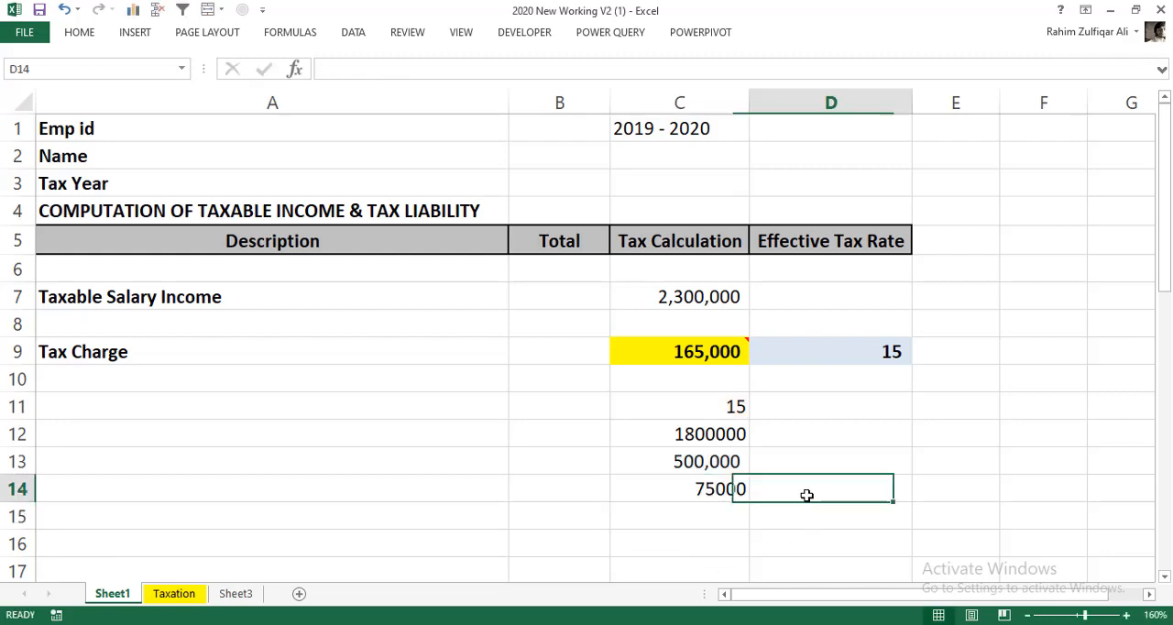
click(174, 594)
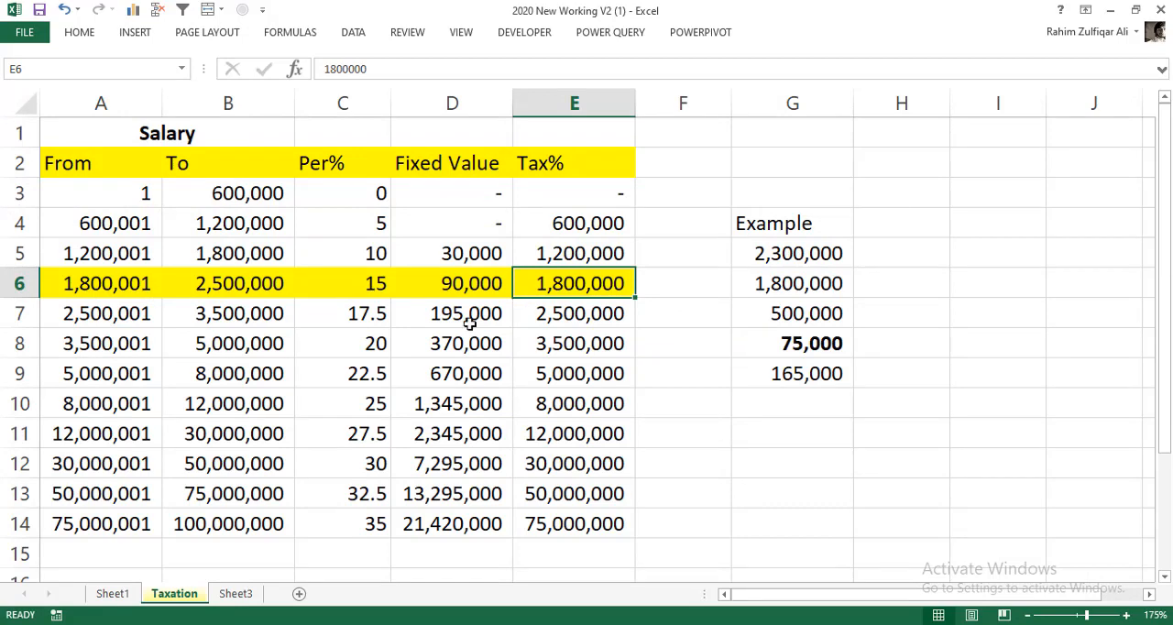
drag(447, 193, 458, 523)
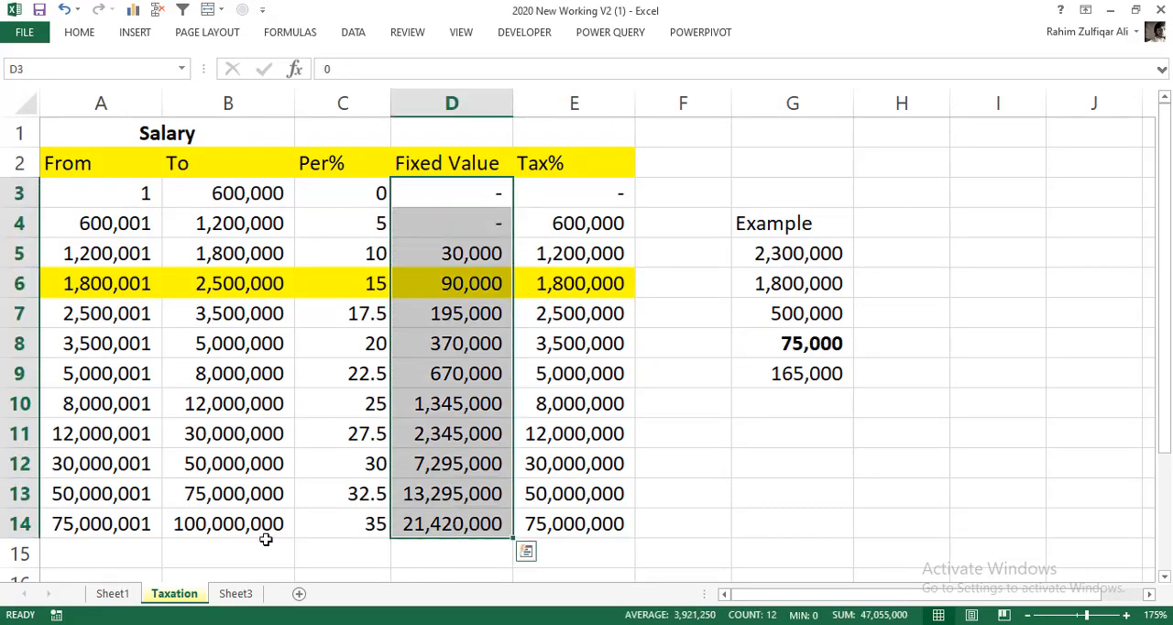
click(113, 593)
text(=VLOOKUP()
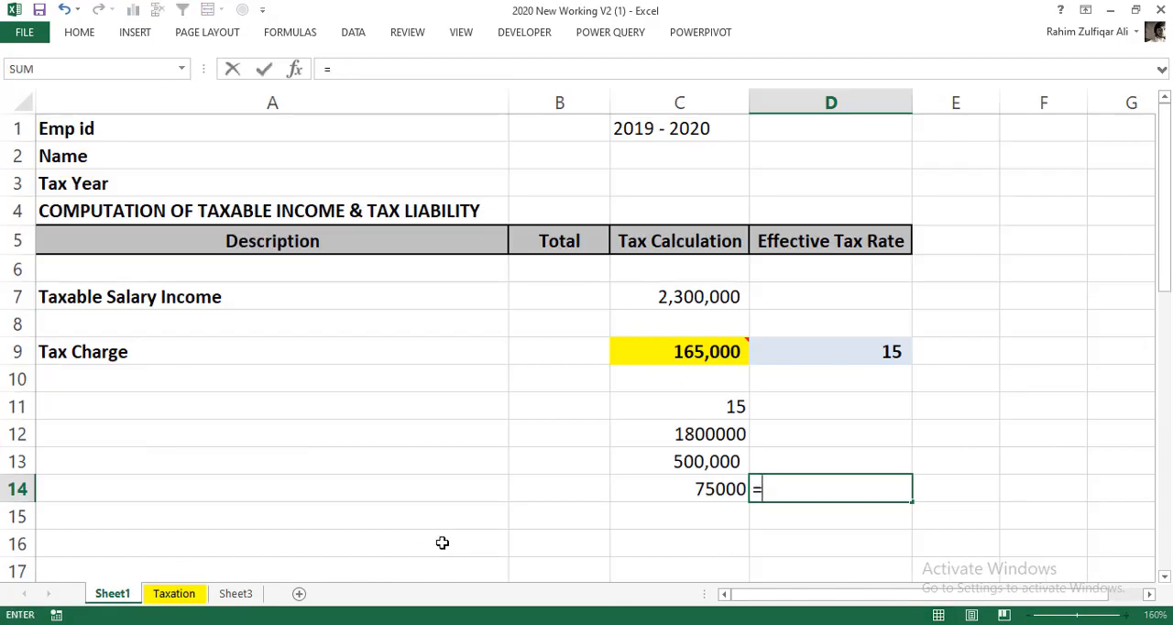
click(618, 305)
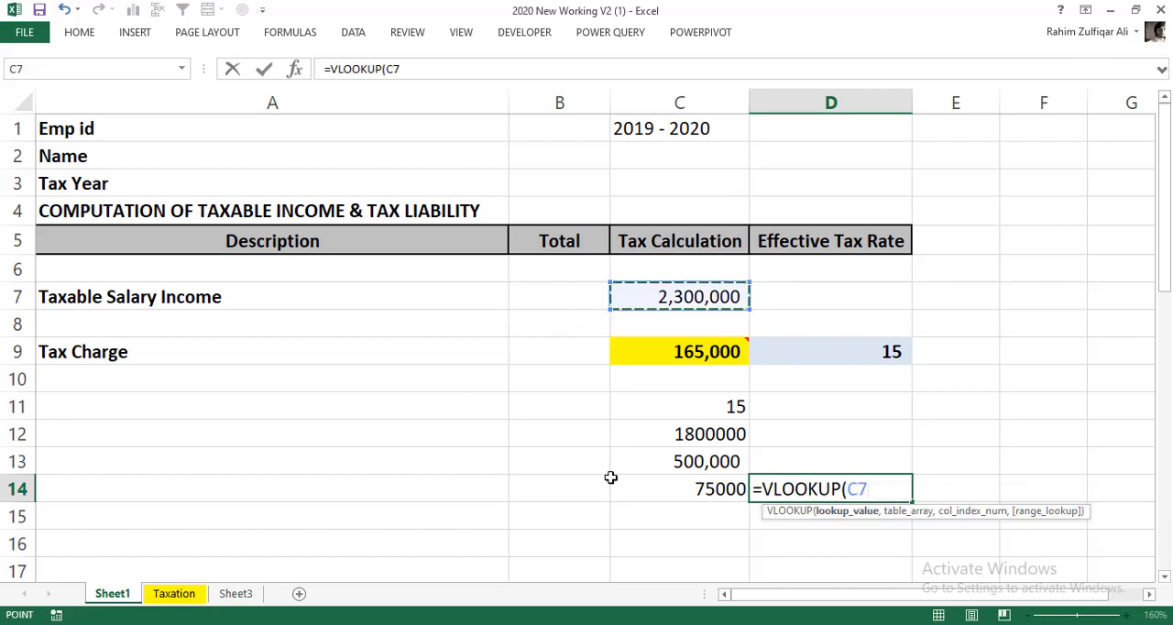
text(,)
click(170, 594)
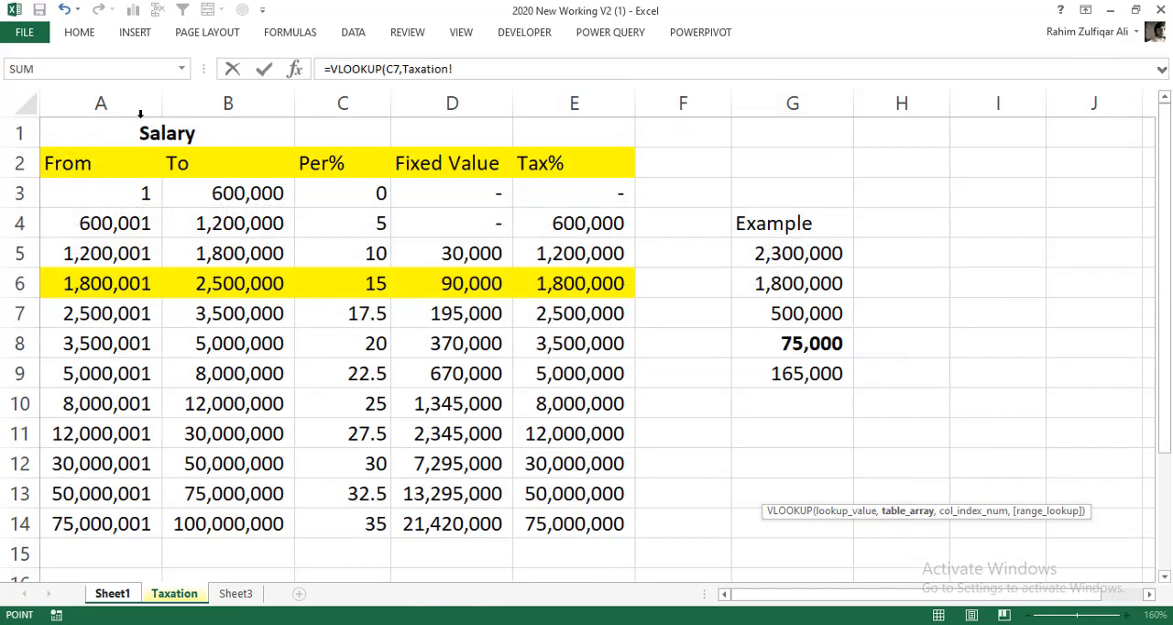
drag(133, 158, 552, 511)
key(F4)
text(,)
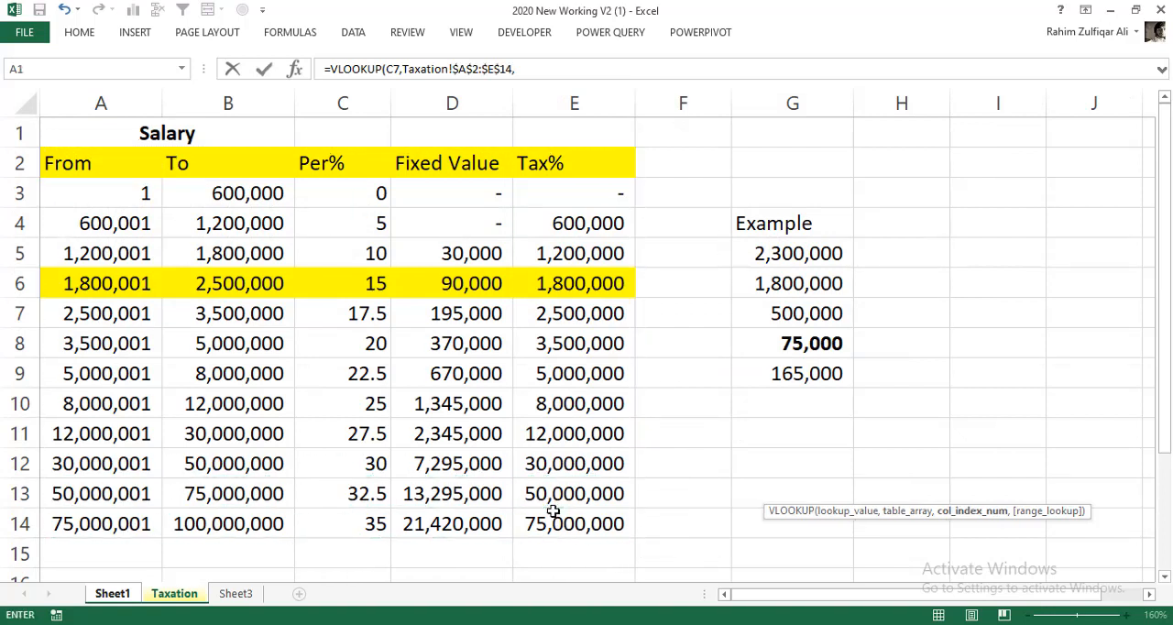
text(4,tr)
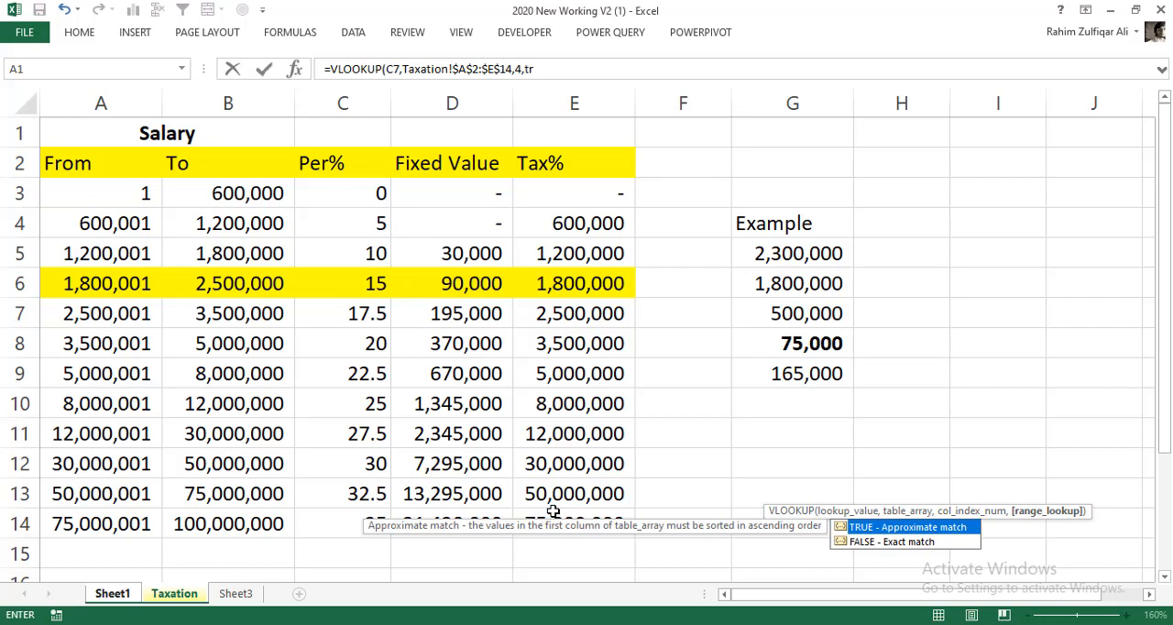
text(ue))
key(Return)
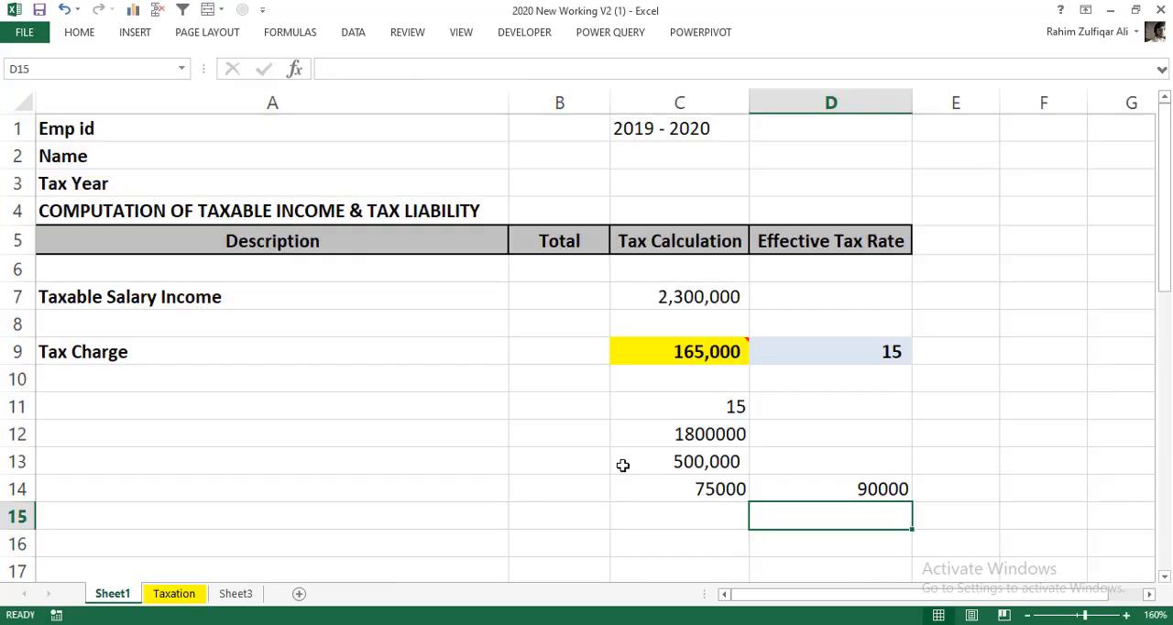
- In C15, add the percentage tax and the fixed value with =C14+D14
click(792, 471)
click(711, 507)
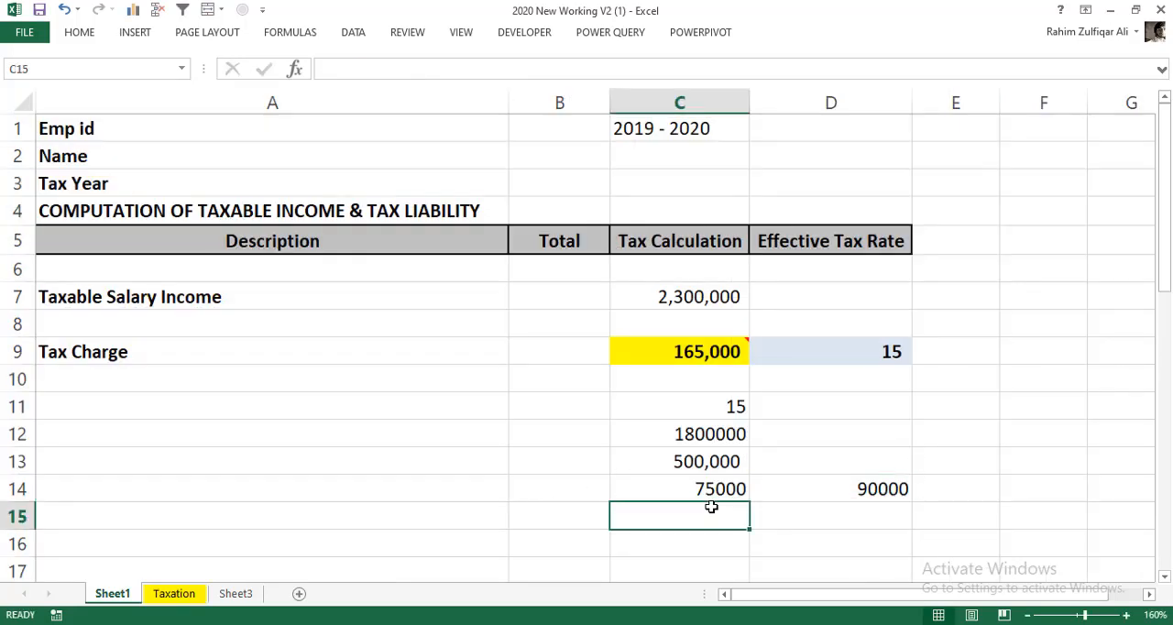
text(=)
click(721, 488)
text(+)
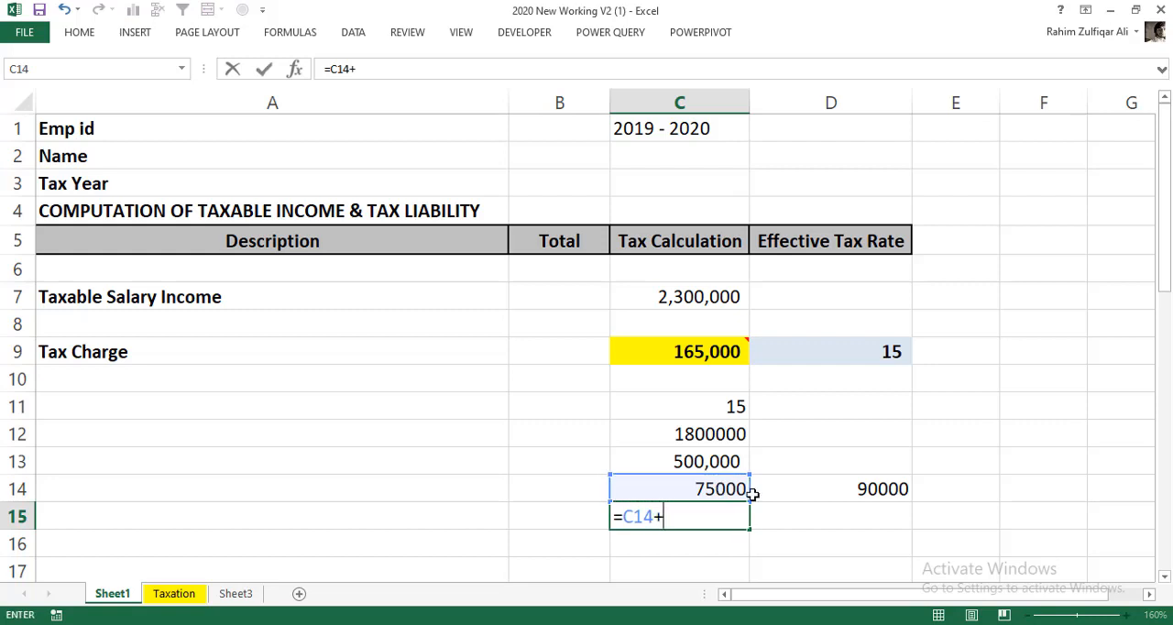
click(839, 488)
key(Return)
click(739, 528)
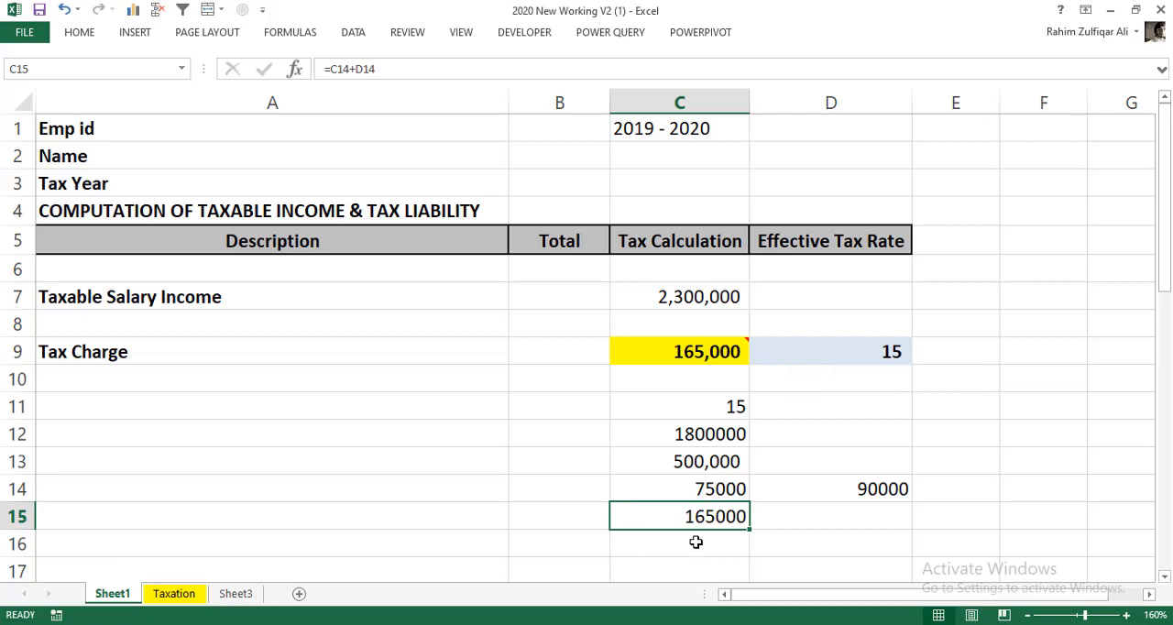
- Review the Tax Charge formula in C9 and the step-by-step formulas in C12, C13 and C14
double_click(668, 351)
key(Escape)
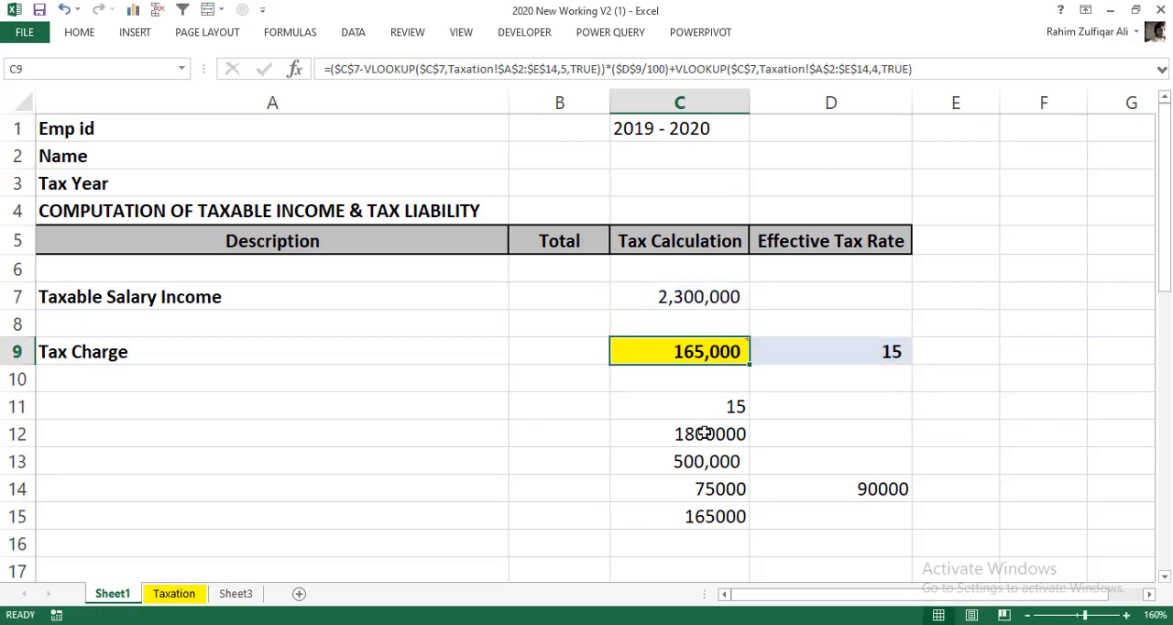
double_click(702, 433)
key(Escape)
click(706, 461)
text(=C7-C12)
key(Return)
double_click(696, 481)
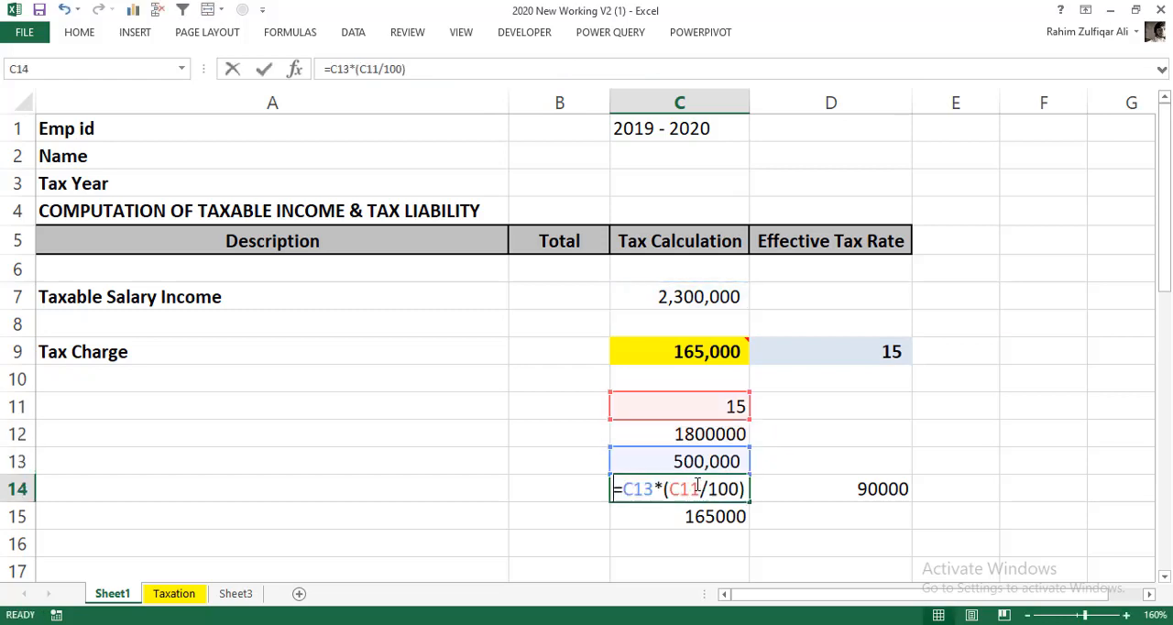
key(Escape)
- Examine the first part of the C9 formula: the salary, the column 5 VLOOKUP subtracted from it, and the D9/100 rate
double_click(701, 352)
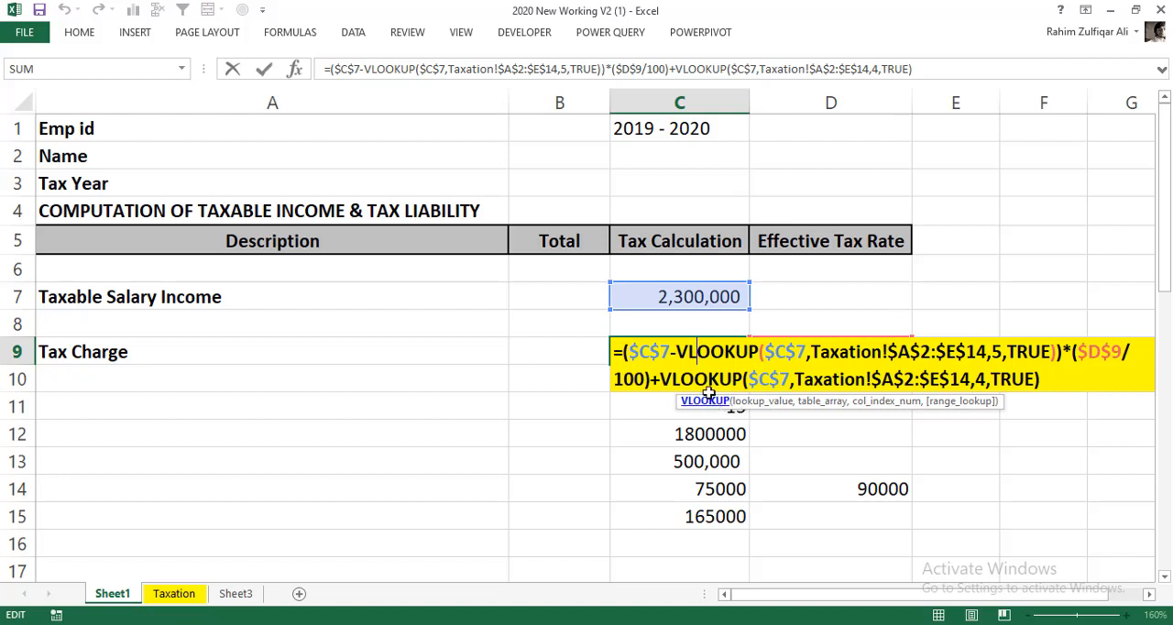
drag(626, 354, 1057, 353)
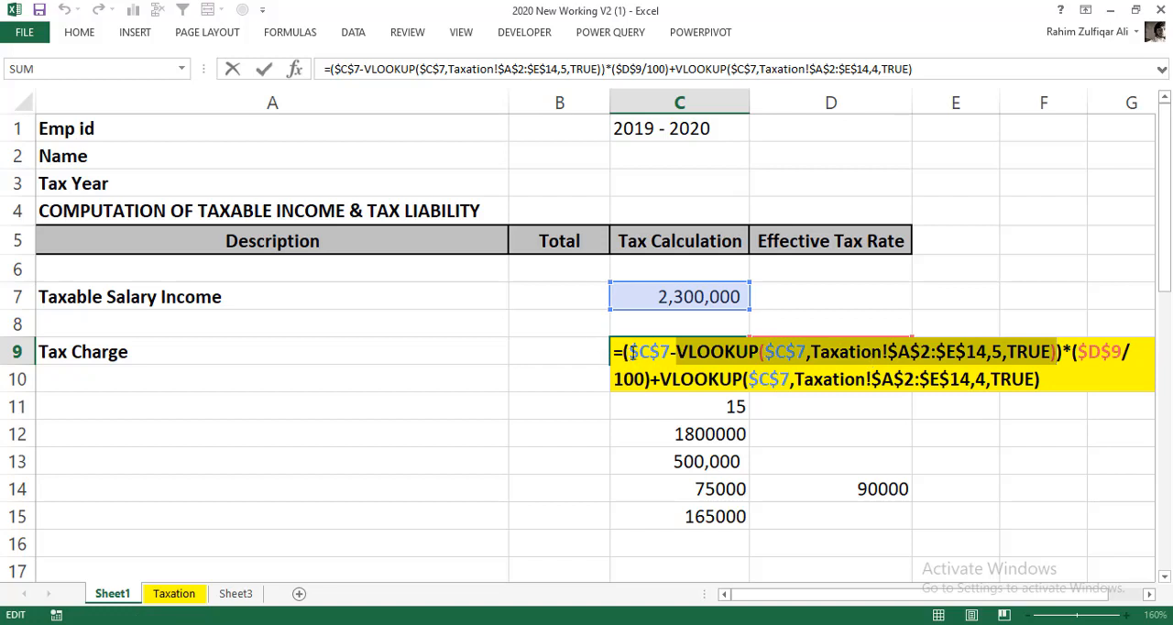
drag(630, 352, 670, 352)
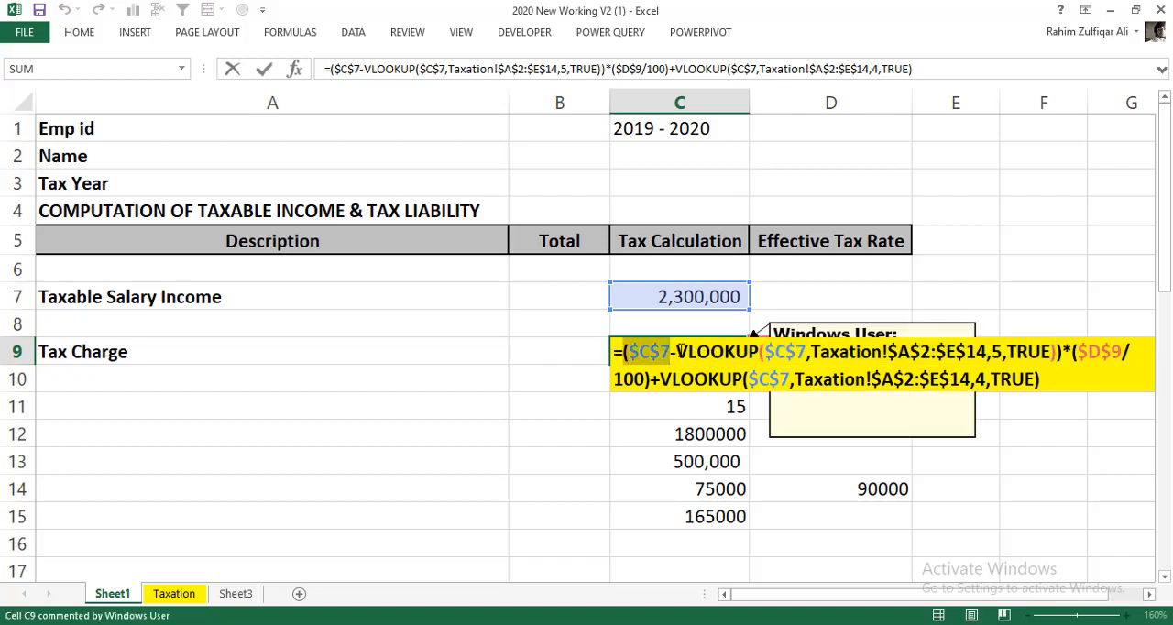
drag(676, 354, 1060, 355)
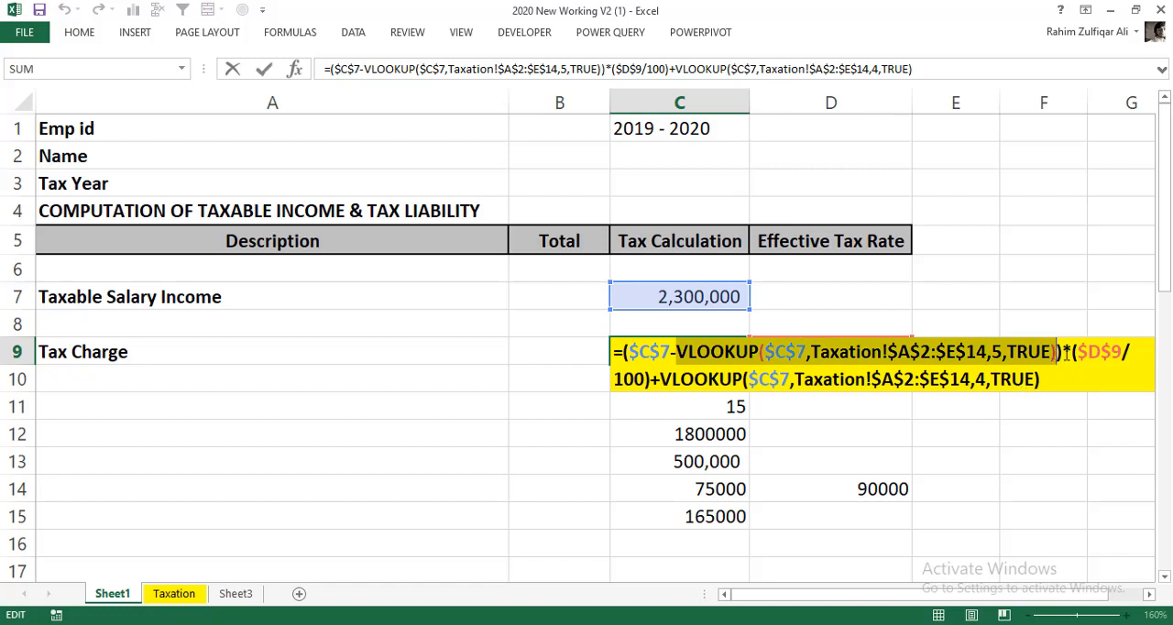
drag(1071, 352, 650, 376)
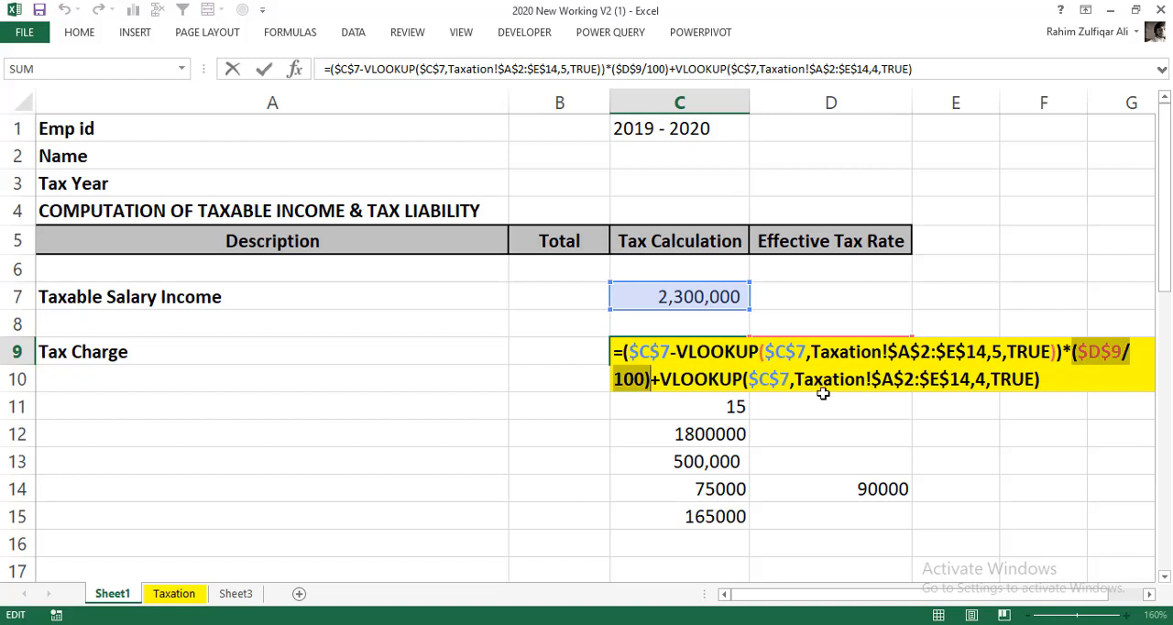
- Examine the Fixed Value VLOOKUP at the end of the C9 formula, including its lookup value and column index 4, and keep the formula
drag(660, 383, 1043, 383)
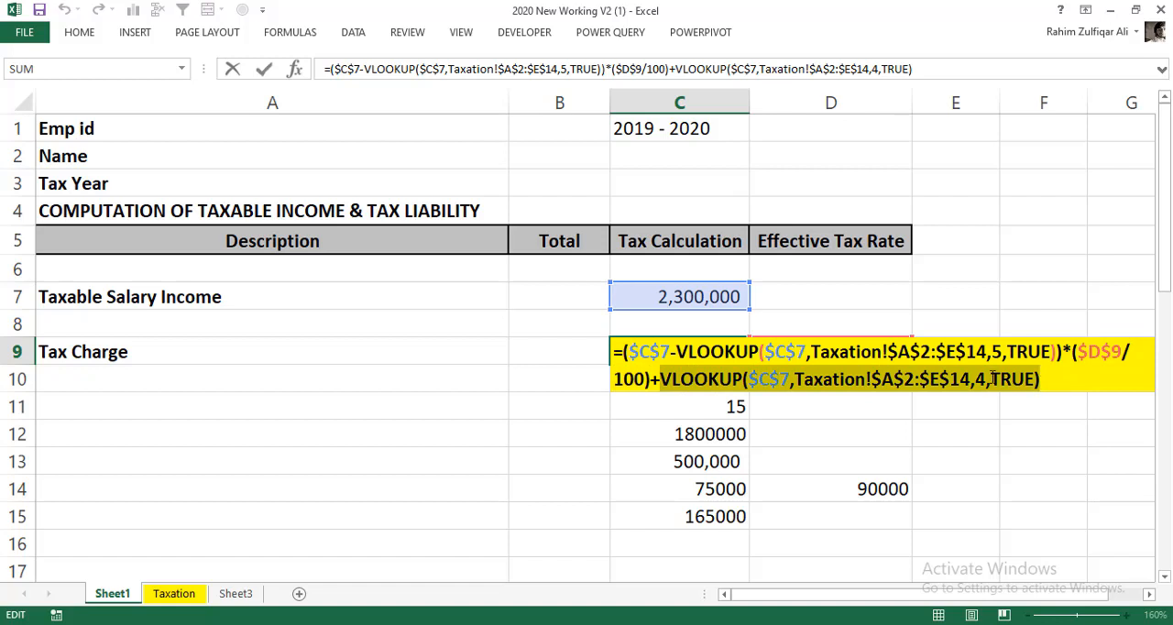
click(779, 379)
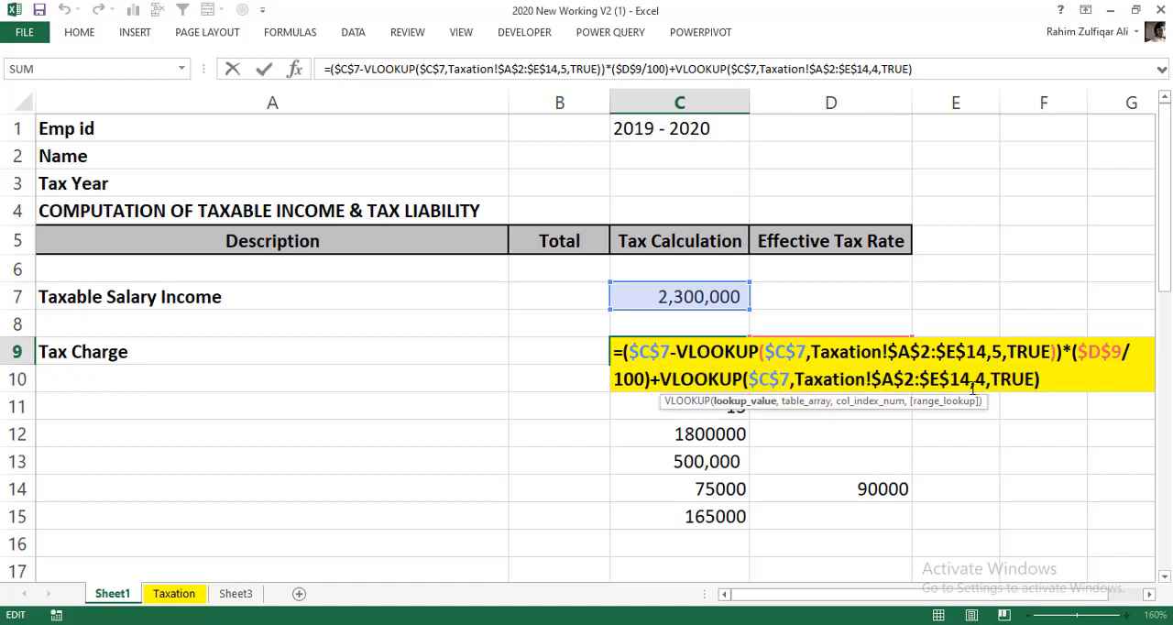
double_click(979, 378)
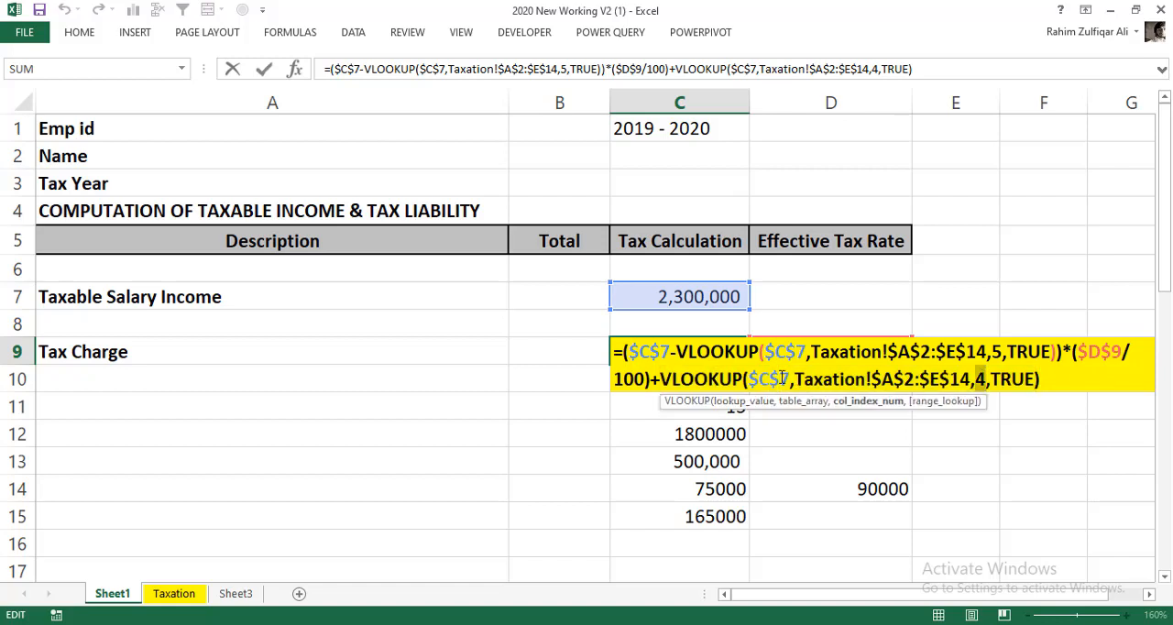
drag(749, 380, 792, 381)
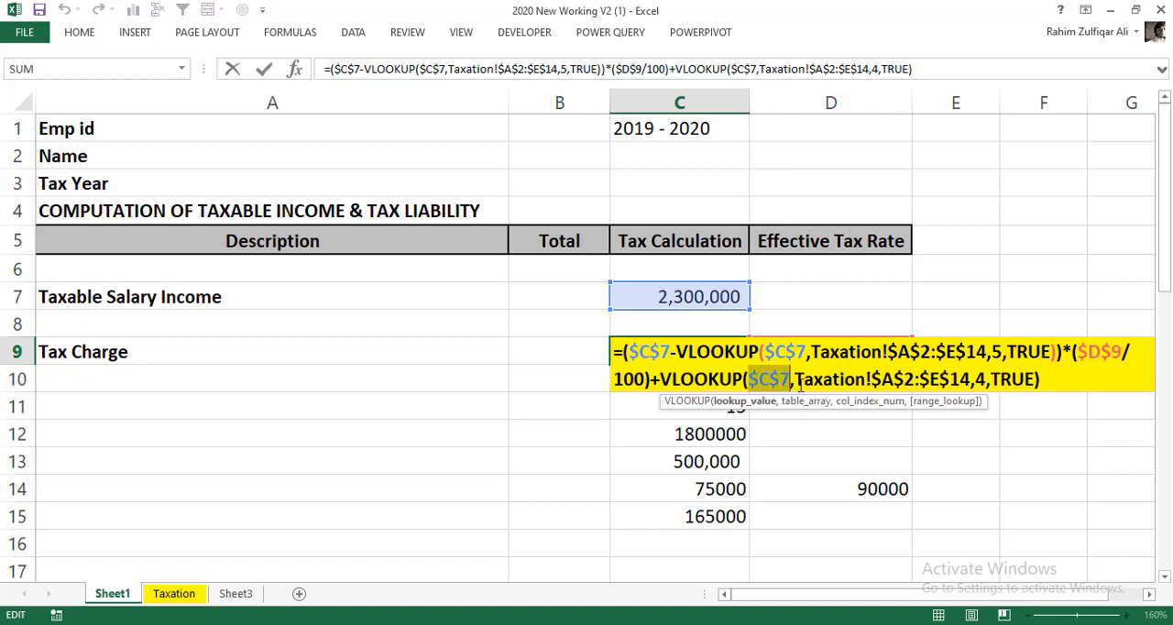
click(1044, 379)
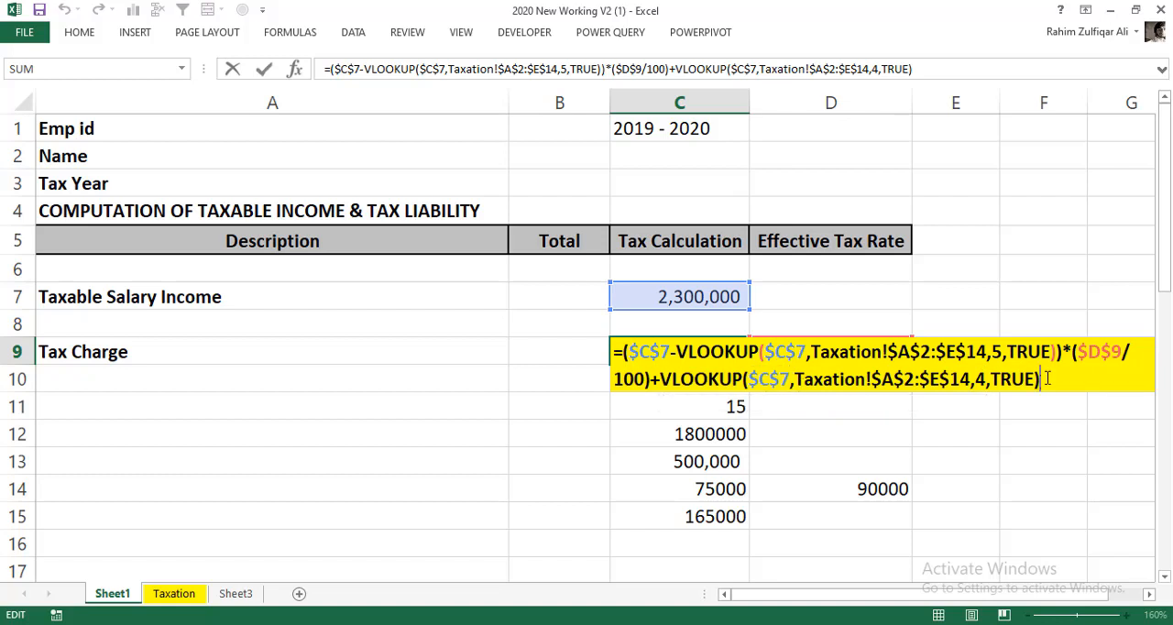
drag(1045, 379, 615, 350)
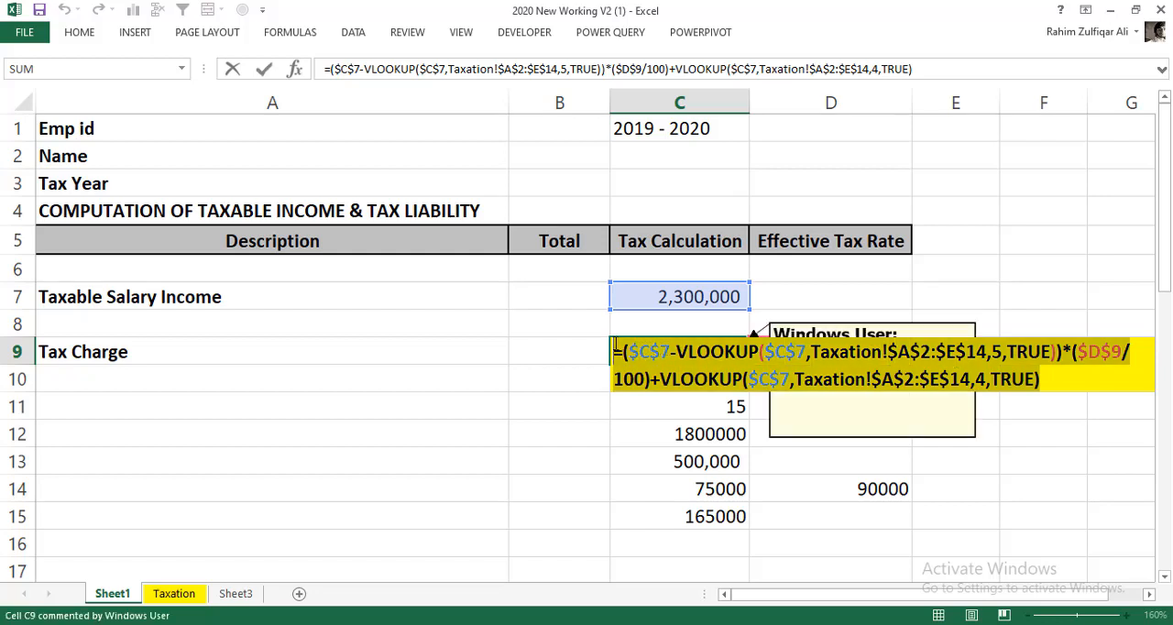
key(Return)
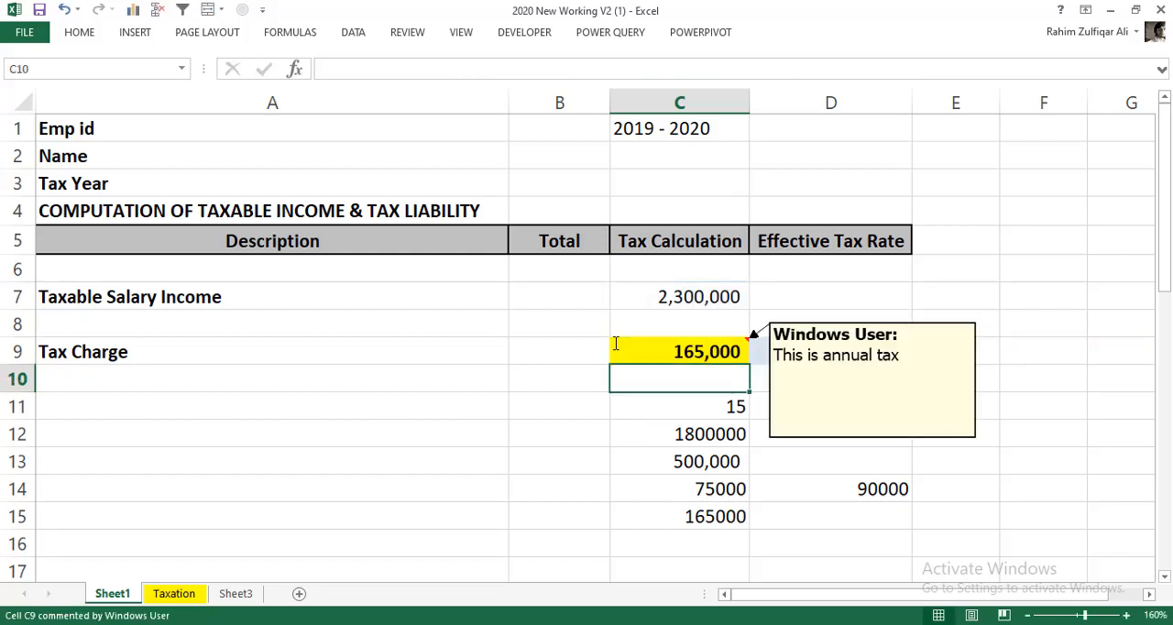
- Check the Fixed Value column on the Taxation sheet against the Tax Charge formula in C9
click(628, 356)
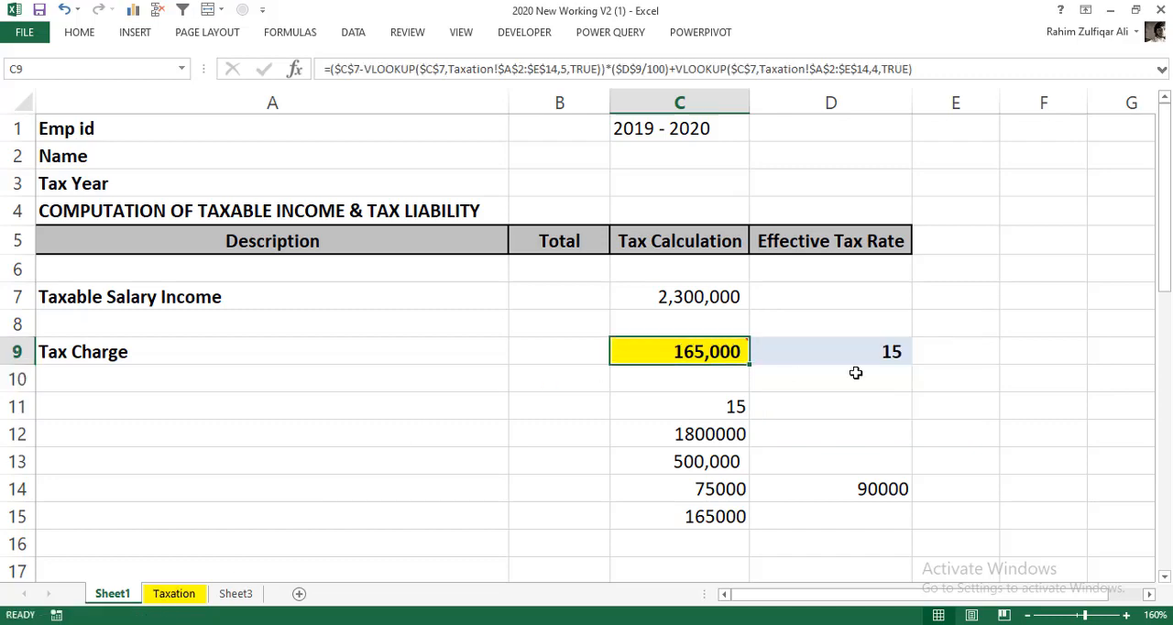
click(174, 594)
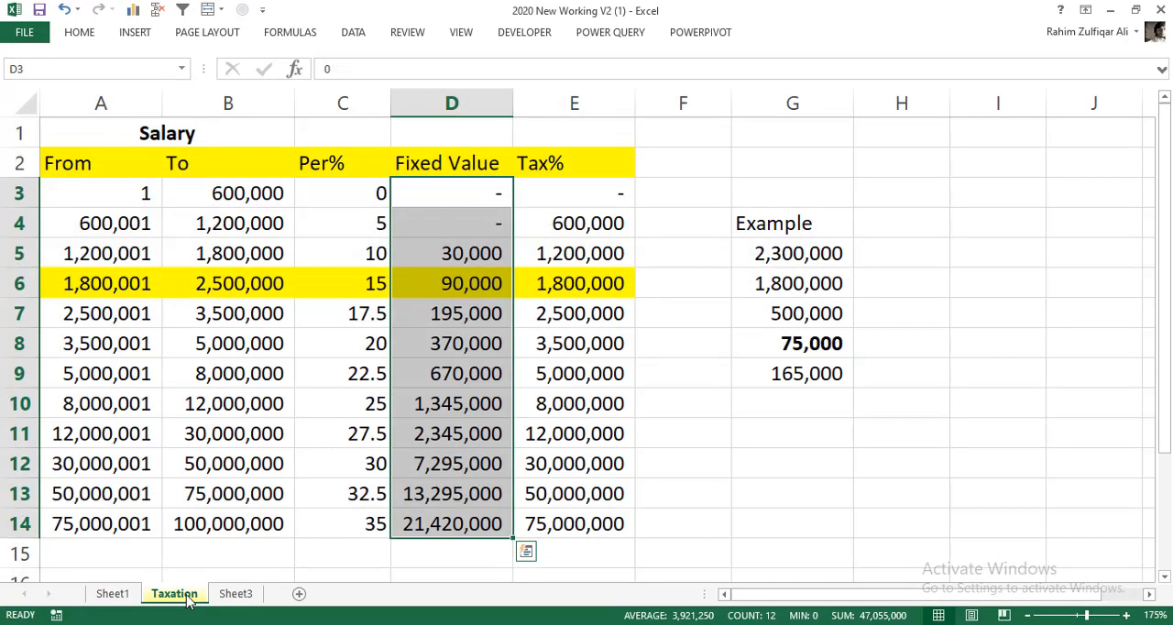
click(443, 373)
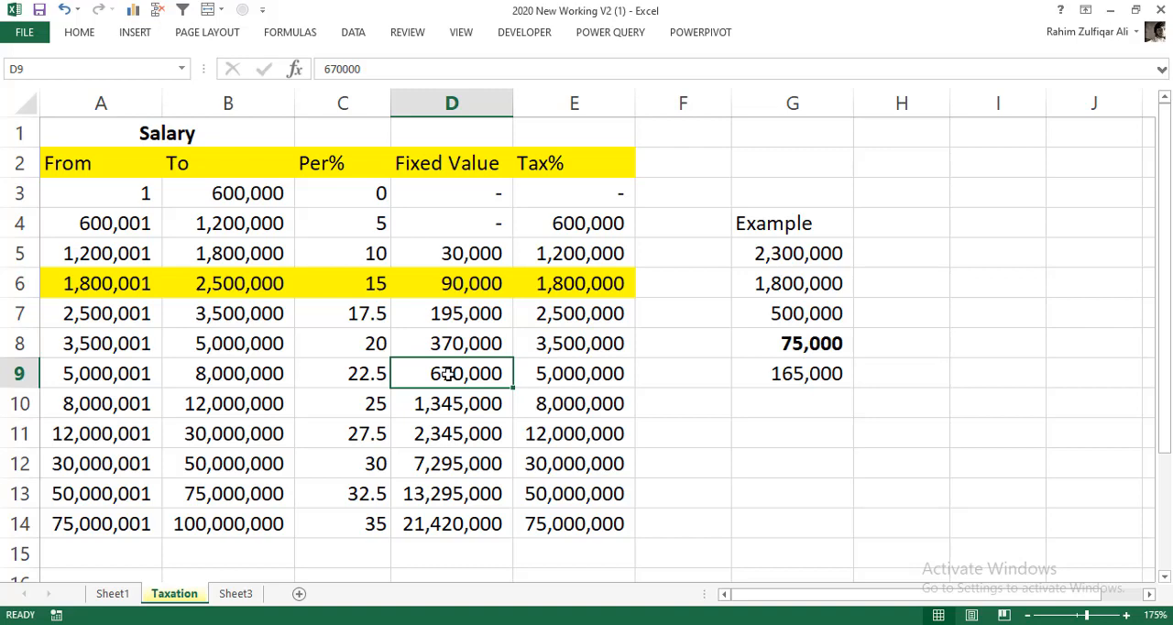
- Clear the step-by-step calculations in C11:D15 on Sheet1
click(117, 594)
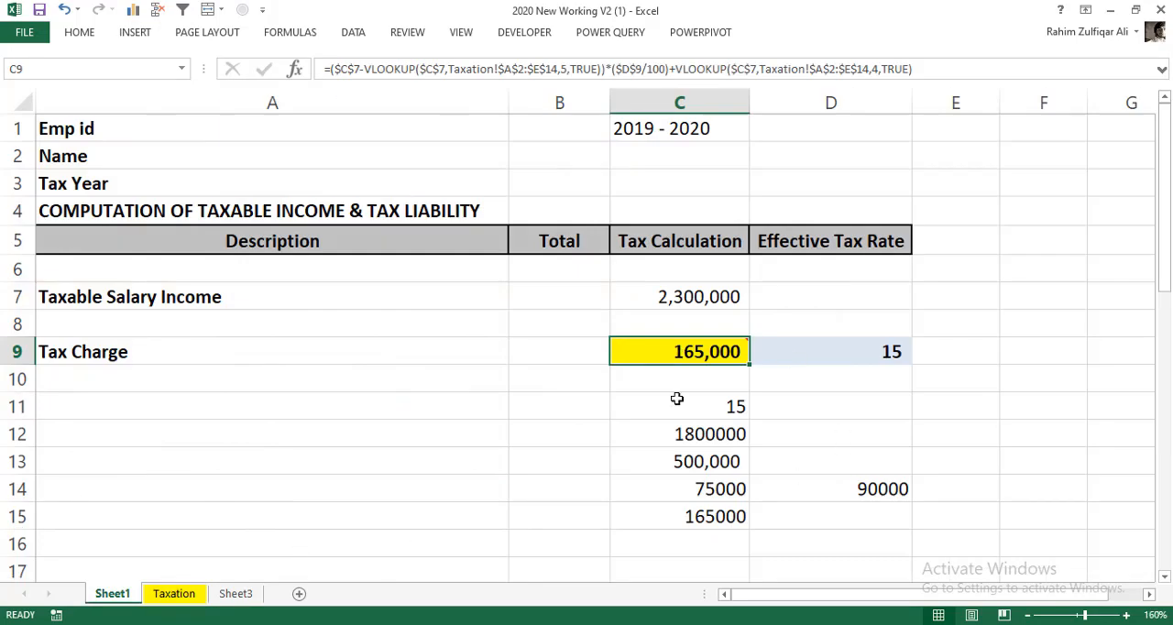
drag(677, 398, 848, 521)
key(Delete)
- Review the effective tax rate formula in D9 and the combined Tax Charge formula in C9
click(814, 351)
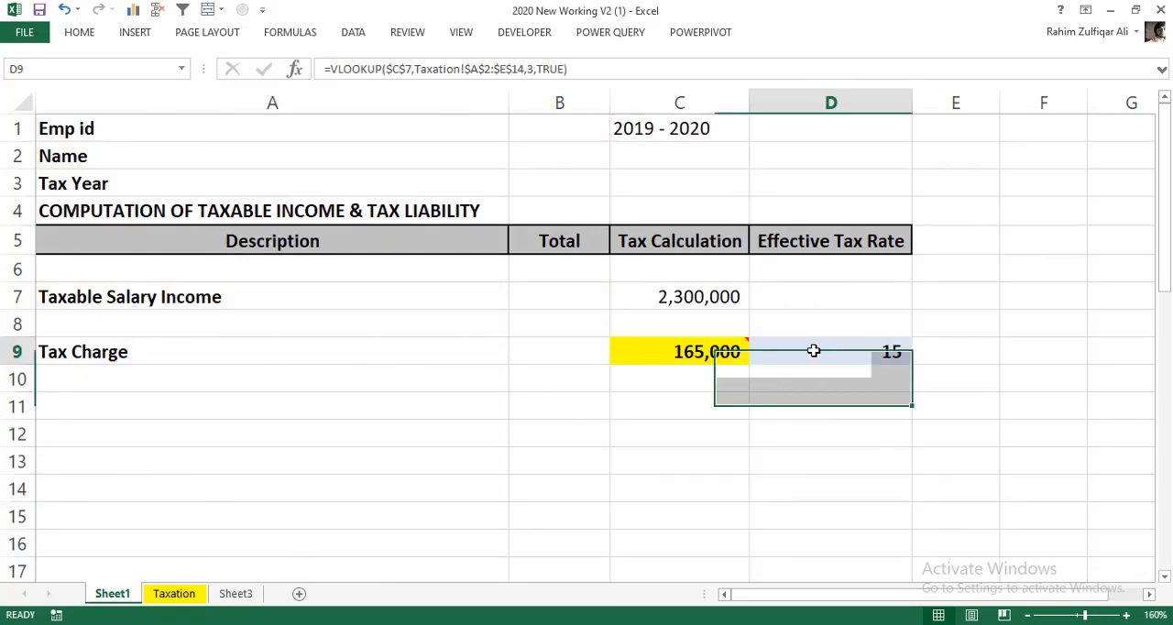
click(729, 351)
double_click(725, 352)
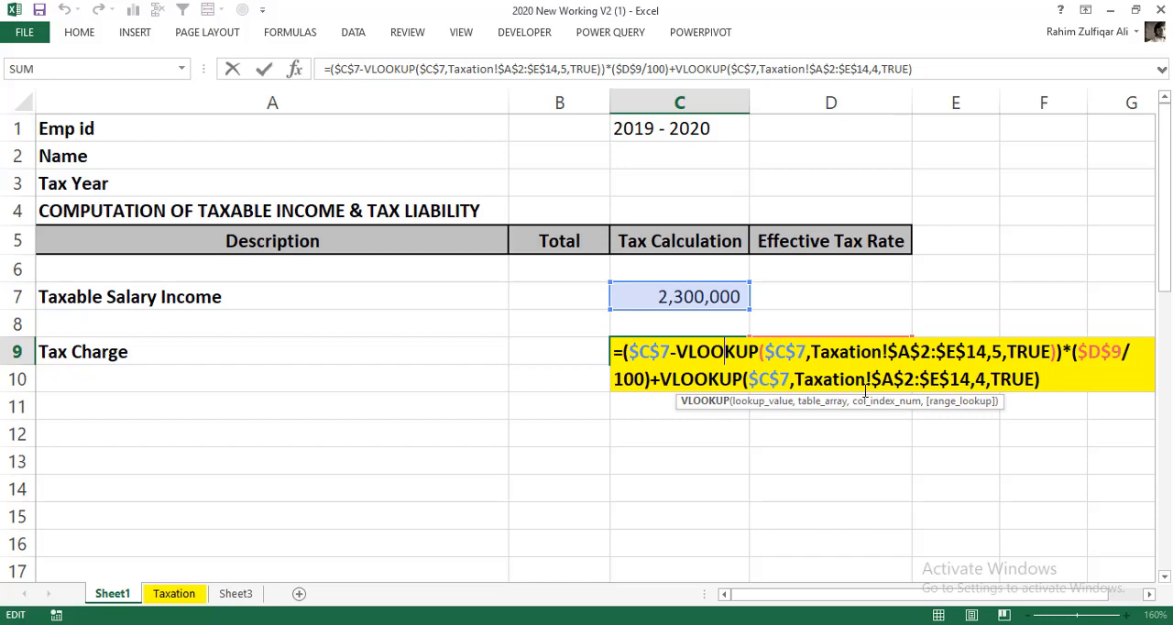
key(ctrl+Return)
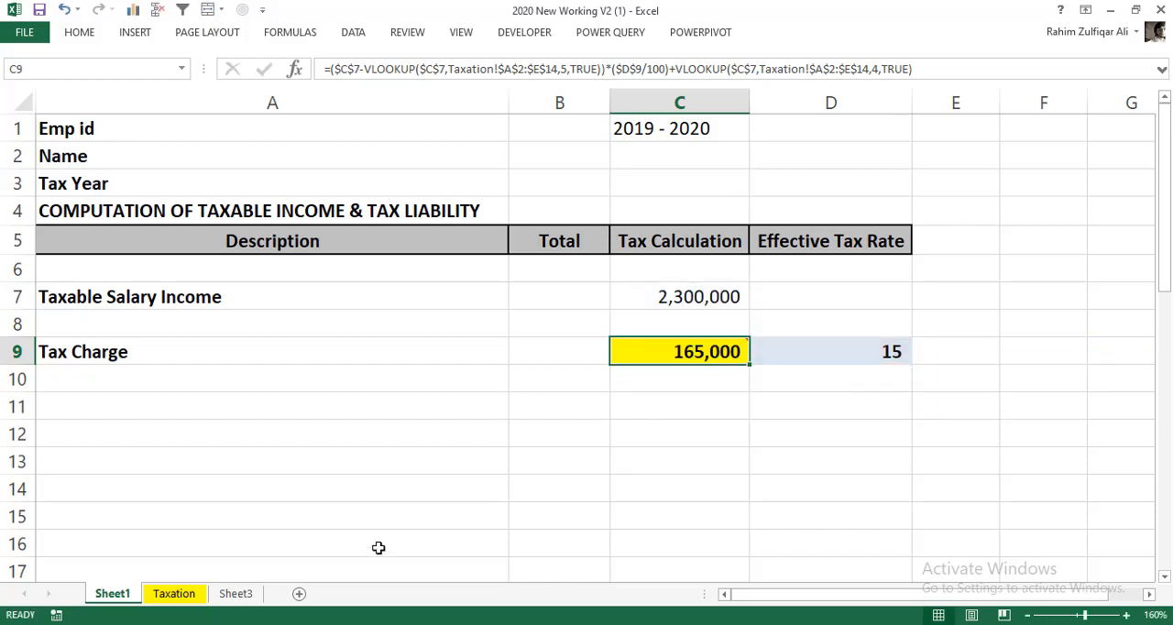
- Compare the tax slab table A3:E14 on the Taxation sheet with the Tax Charge formula in C9 on Sheet1
click(174, 594)
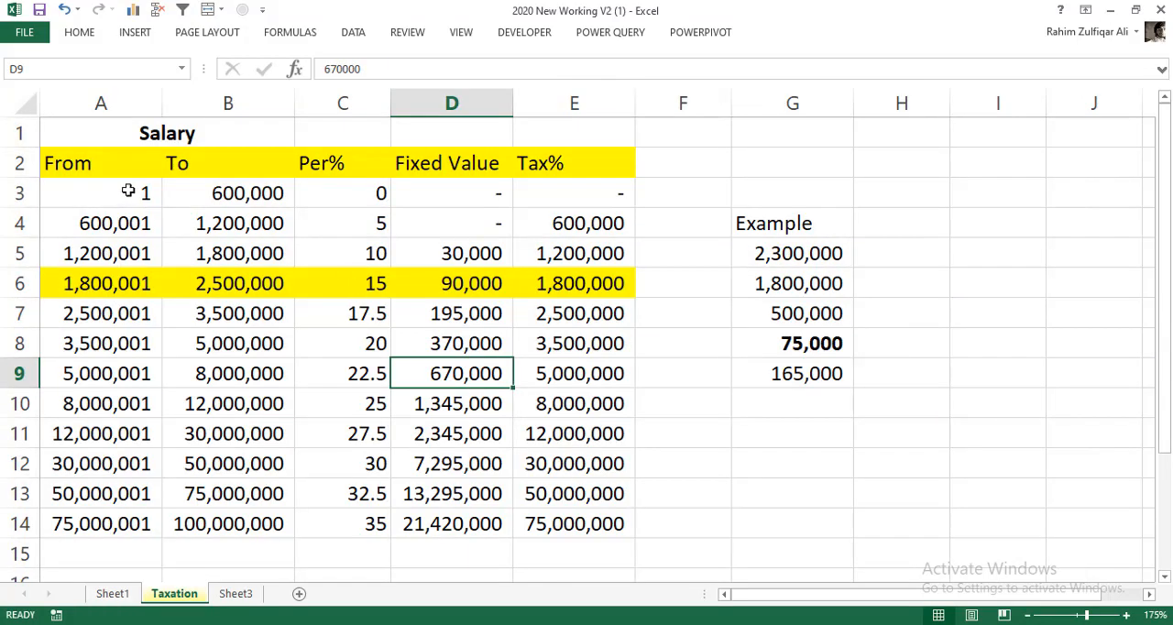
drag(131, 191, 583, 526)
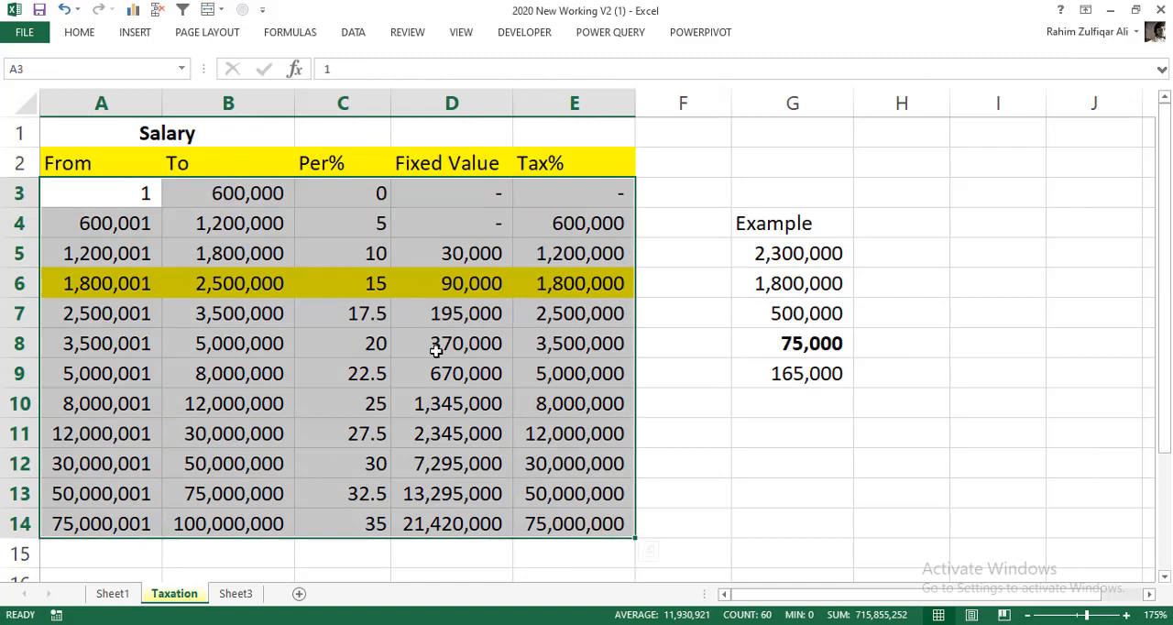
click(113, 594)
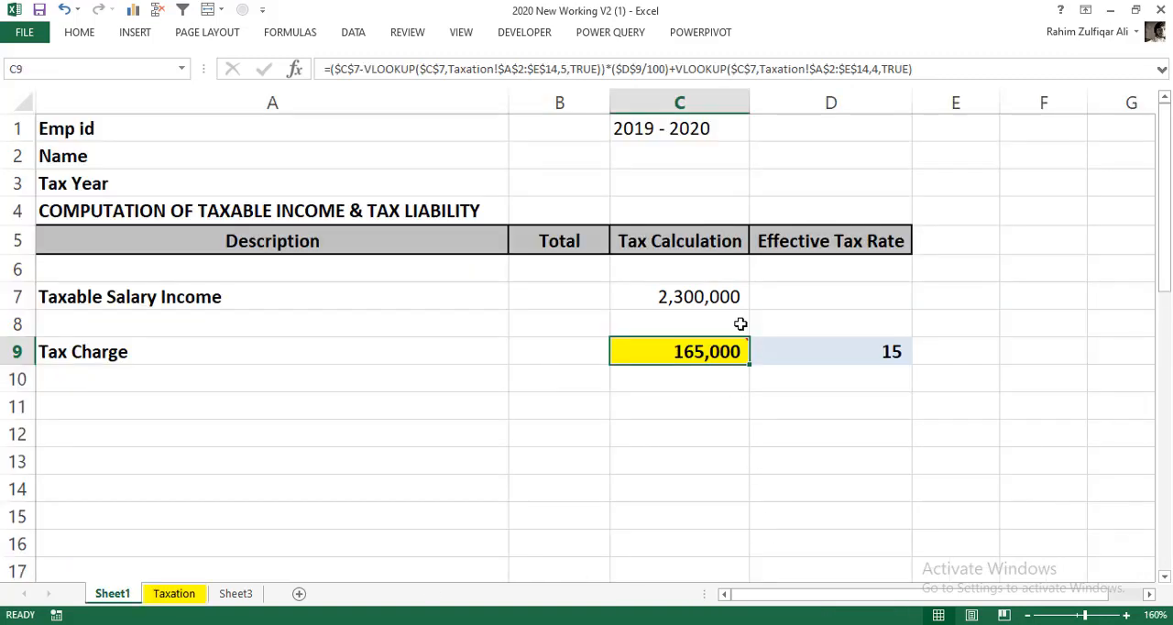
key(F2)
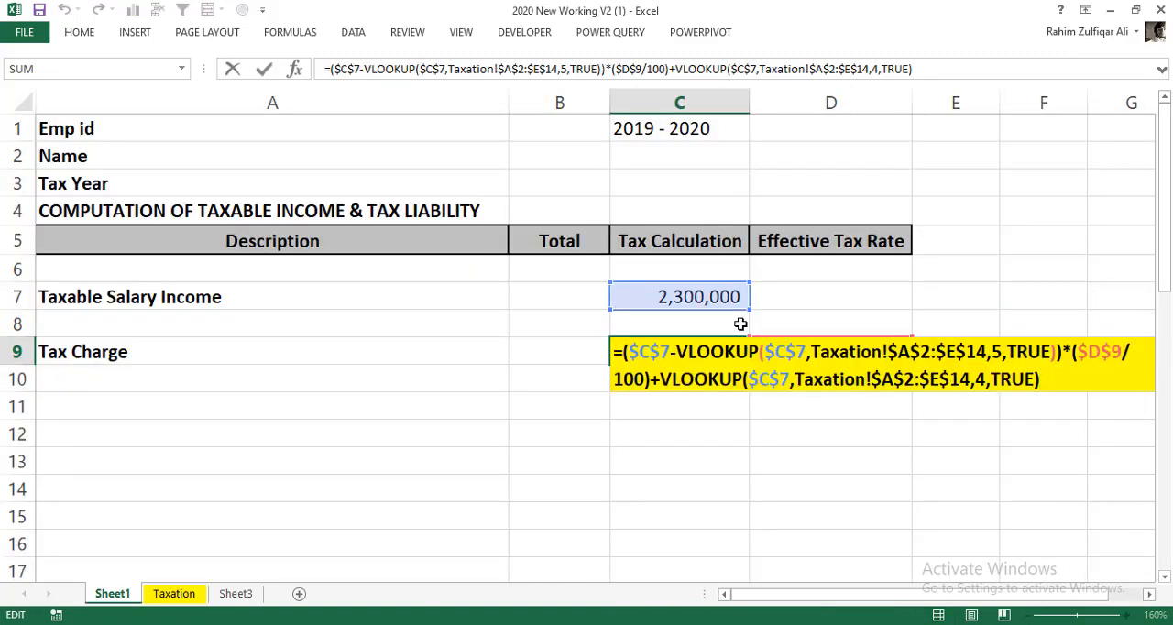
key(ctrl+Return)
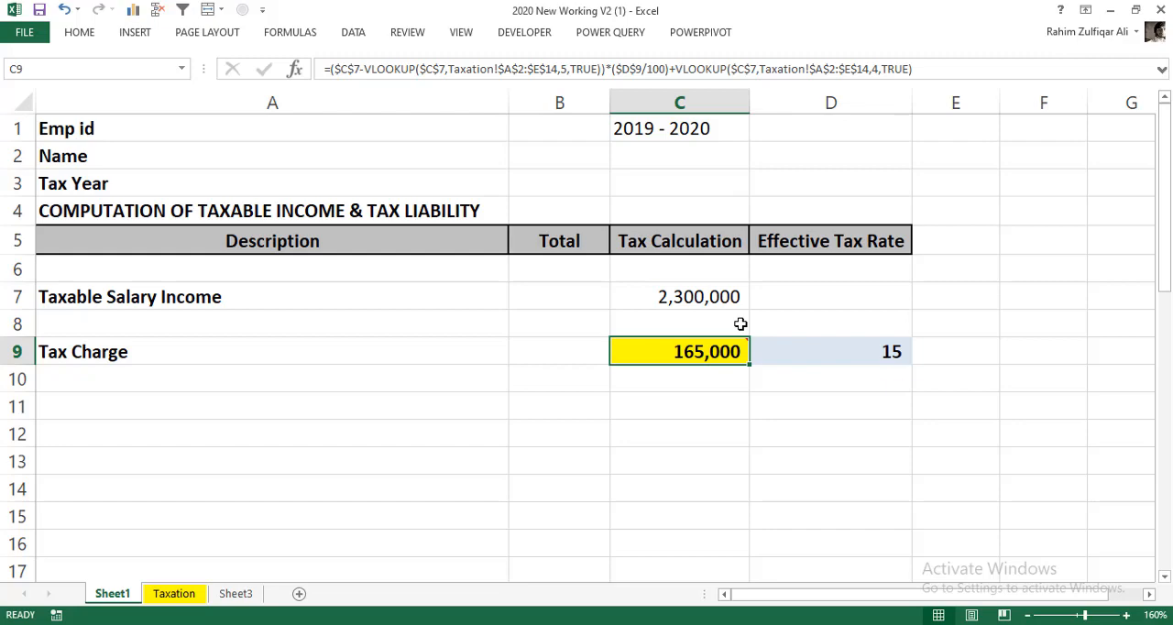
click(174, 594)
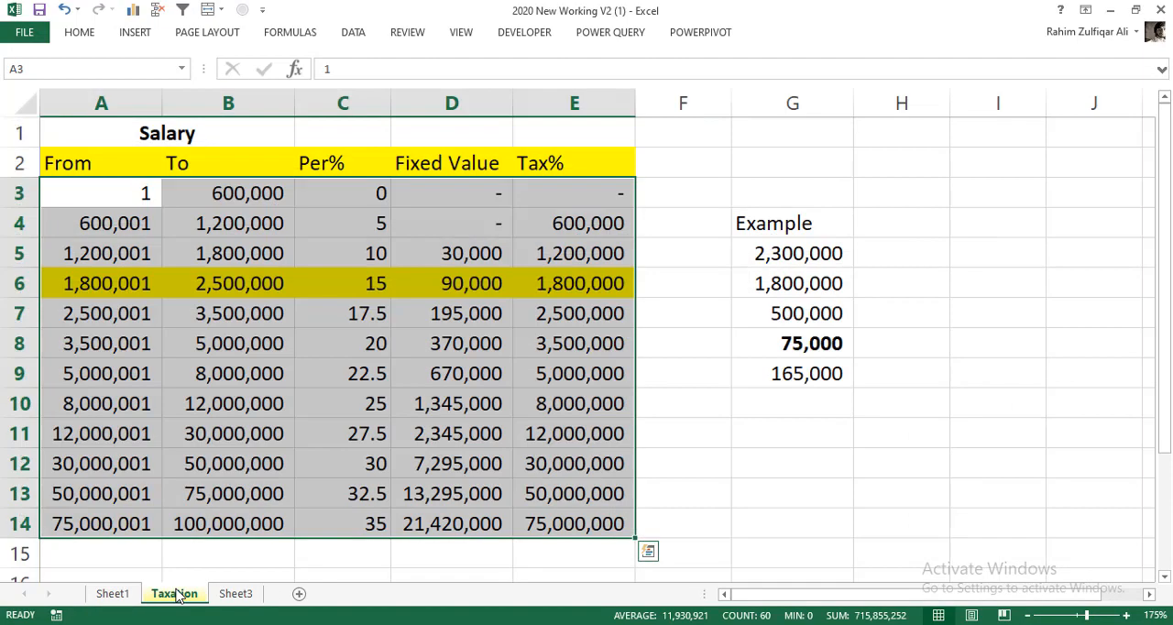
click(120, 594)
double_click(658, 355)
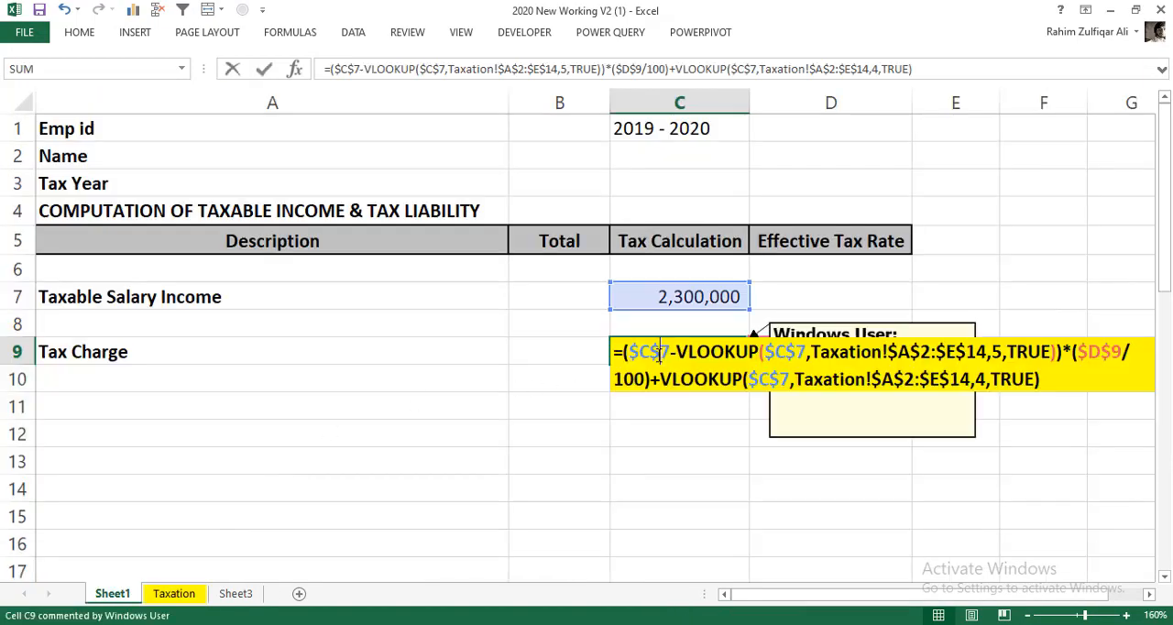